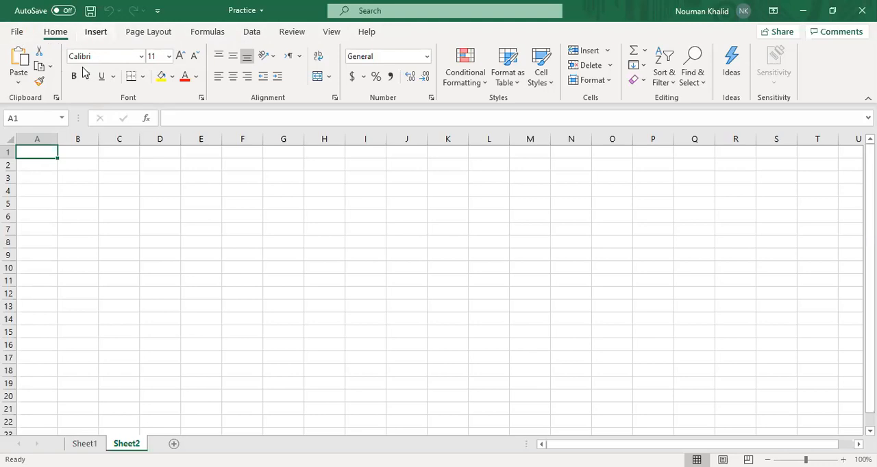
click(93, 32)
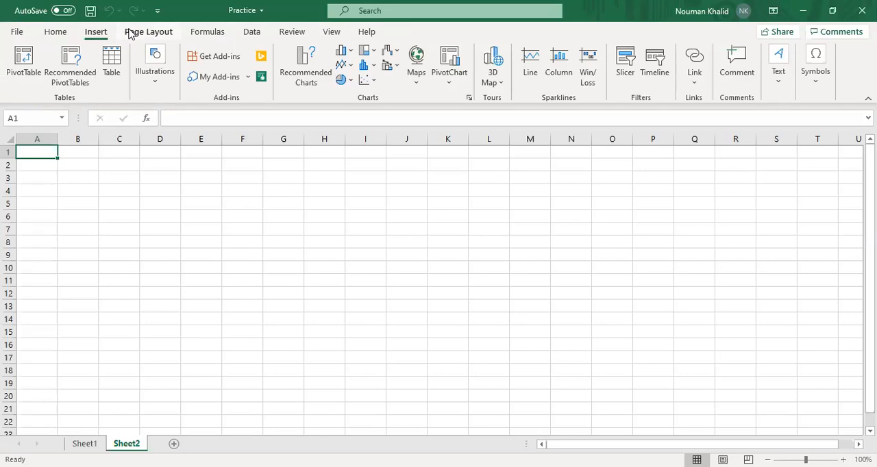
click(132, 33)
click(49, 33)
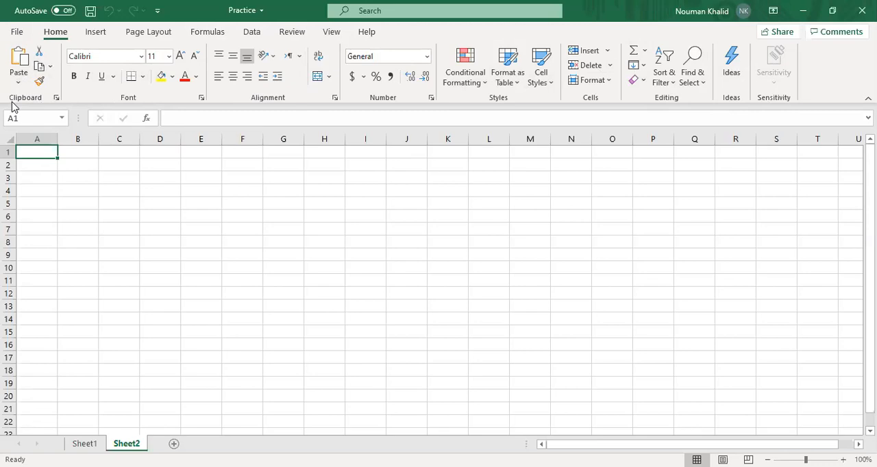
Browse the full gallery of templates for new workbooks and return to the start page
click(20, 35)
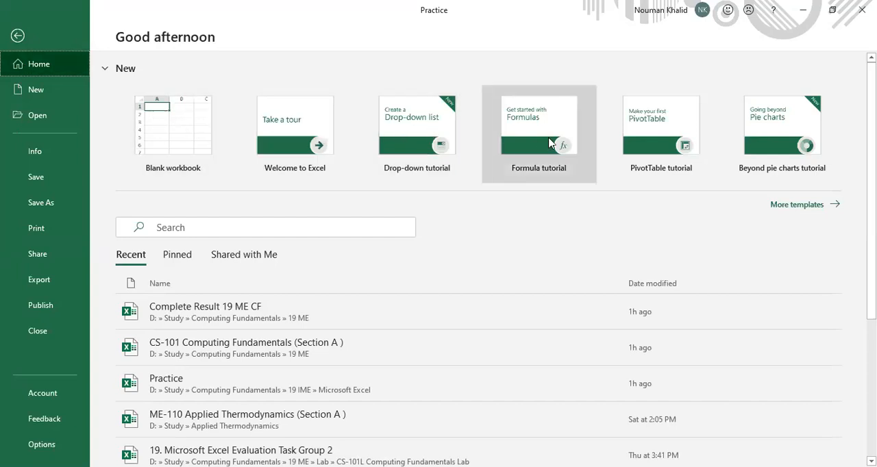
click(835, 205)
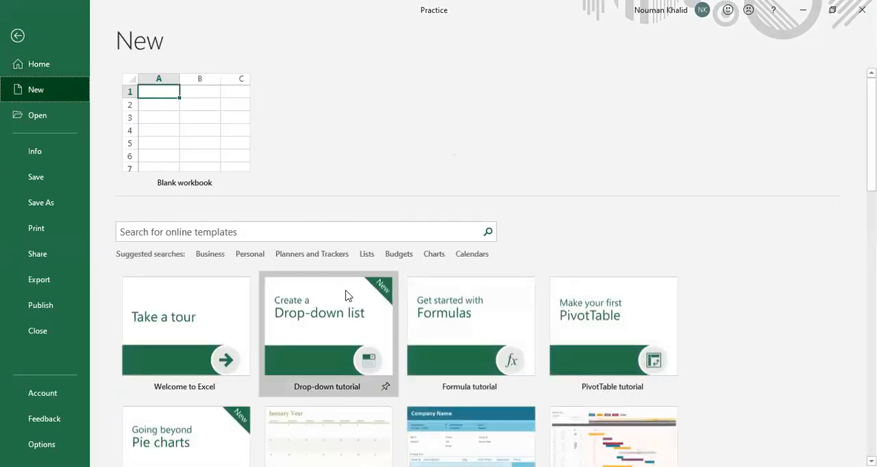
scroll(365, 349, down, 8)
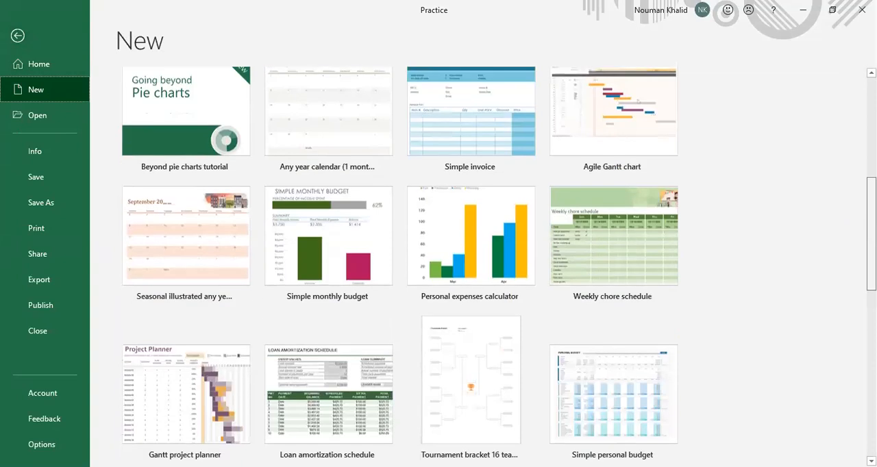
scroll(365, 349, down, 8)
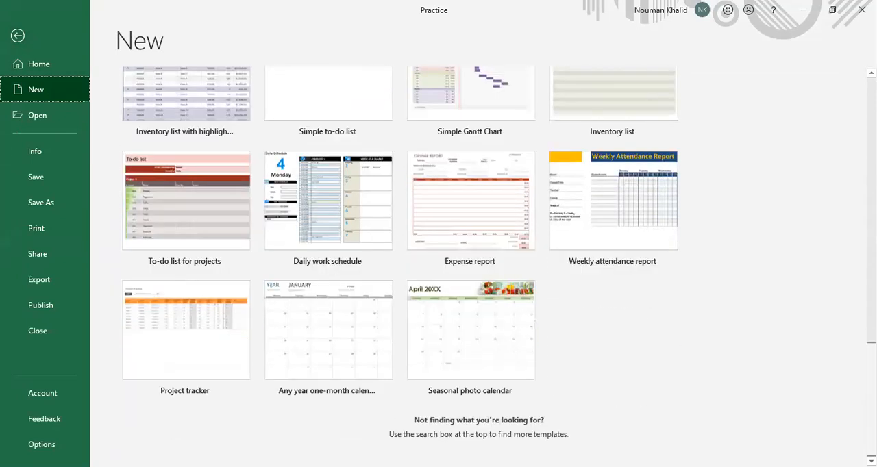
scroll(365, 145, up, 15)
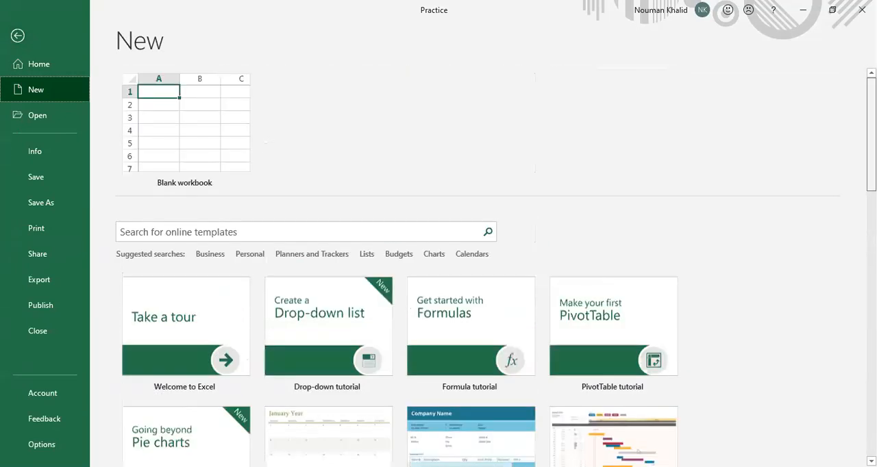
click(21, 67)
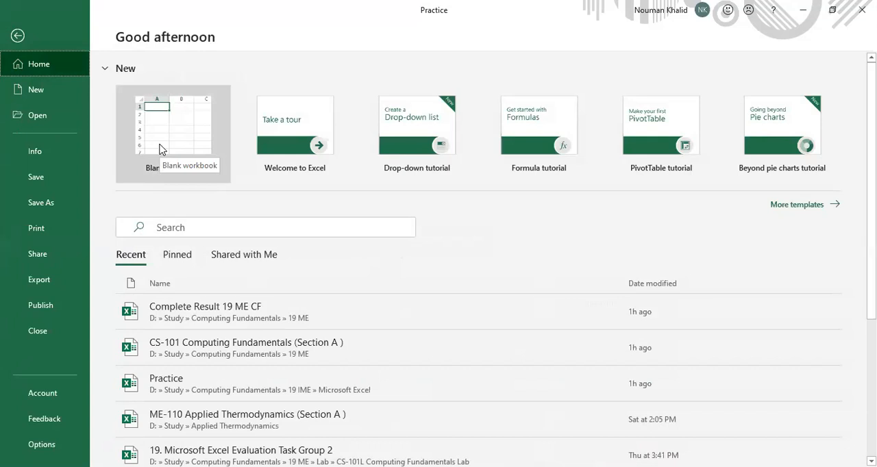
View the Practice workbook's information page, including its Protect Workbook options and properties
click(30, 153)
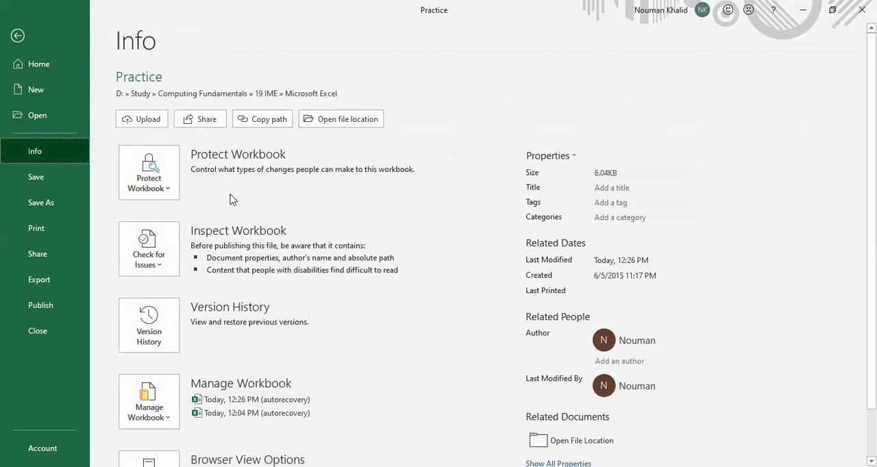
click(158, 190)
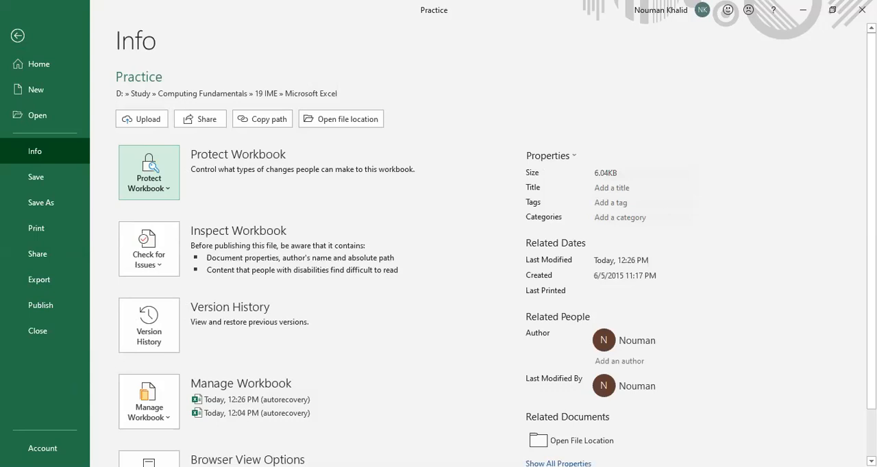
scroll(271, 379, down, 1)
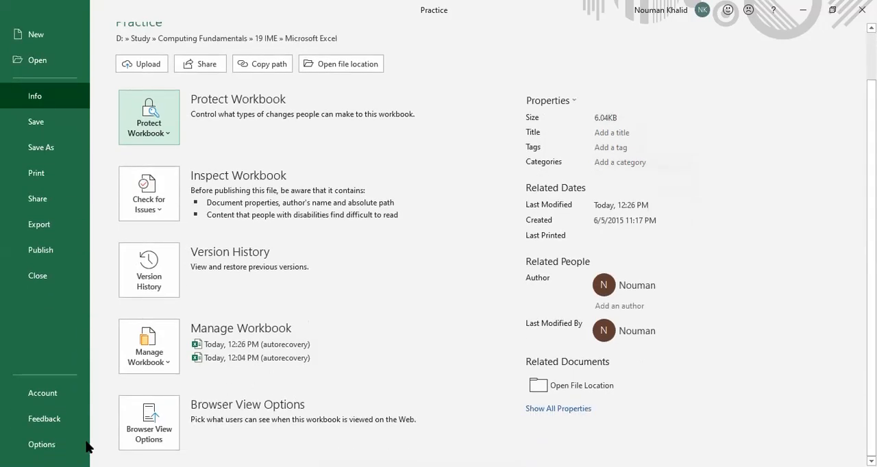
View the account information and the General program options, then return to the sheet without changing anything
click(50, 400)
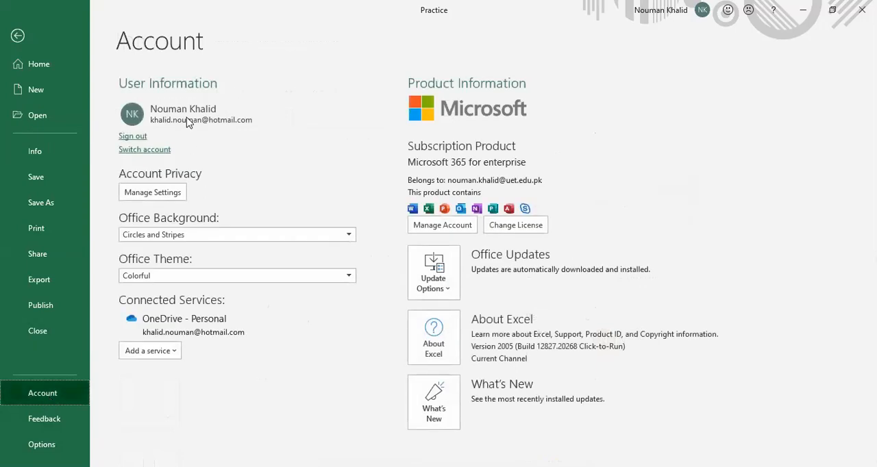
click(44, 443)
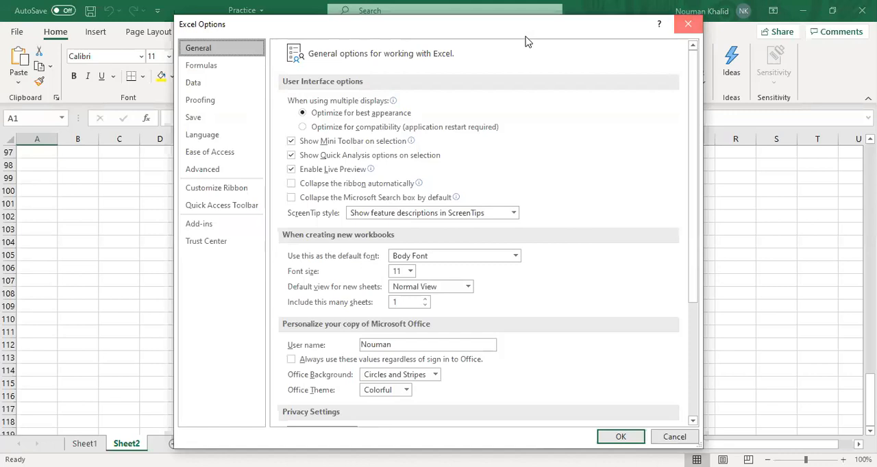
key(Escape)
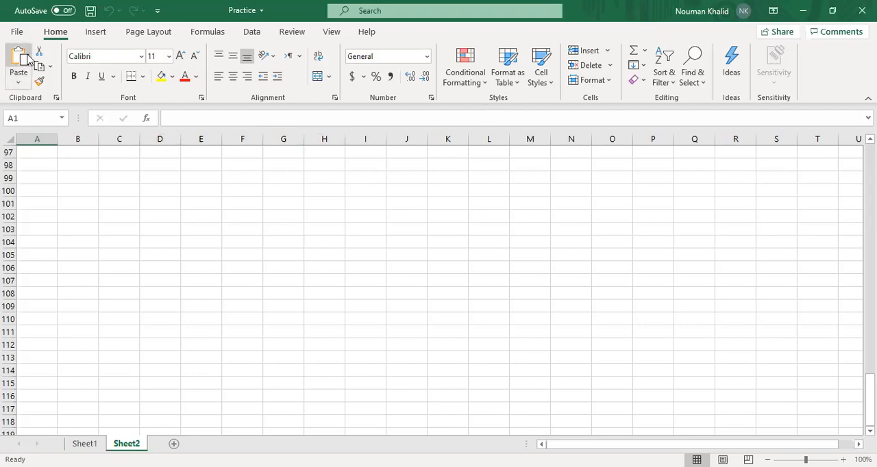
click(19, 85)
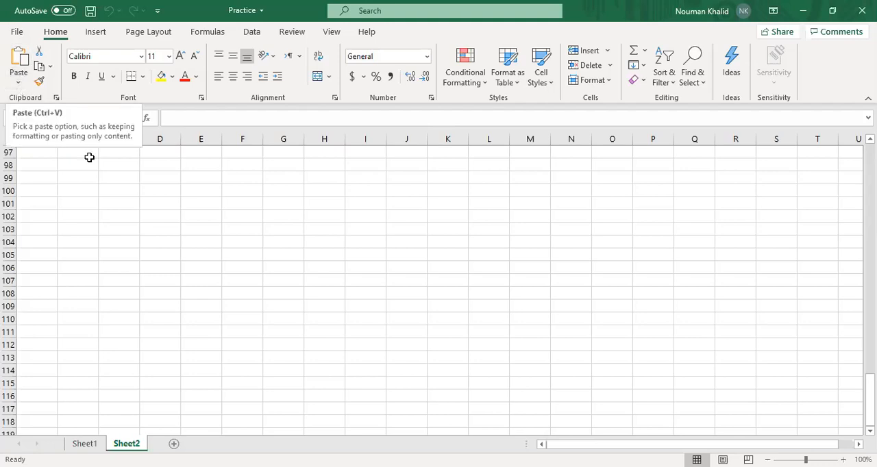
click(177, 199)
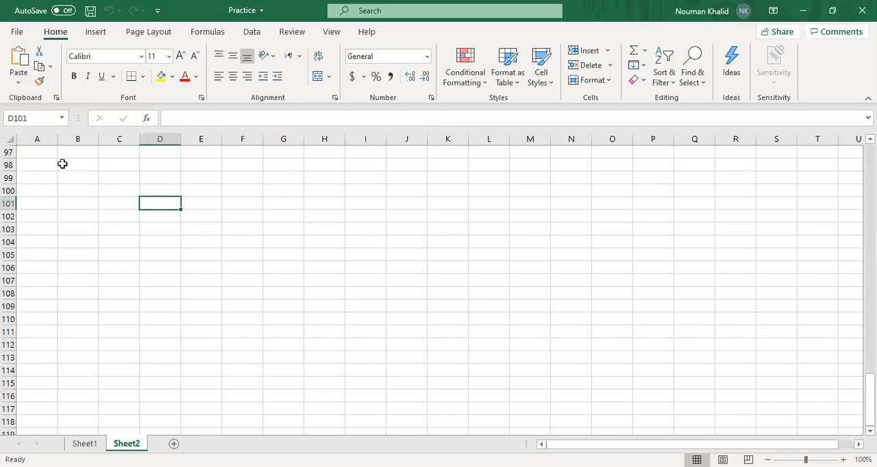
click(39, 149)
Select entire rows 1, 2 and 3 one after another at the start of Sheet2
scroll(44, 183, up, 20)
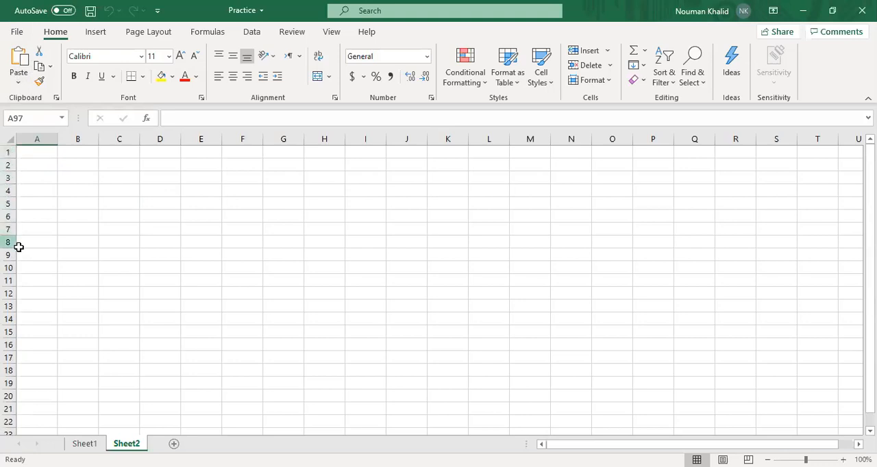
click(10, 150)
click(9, 165)
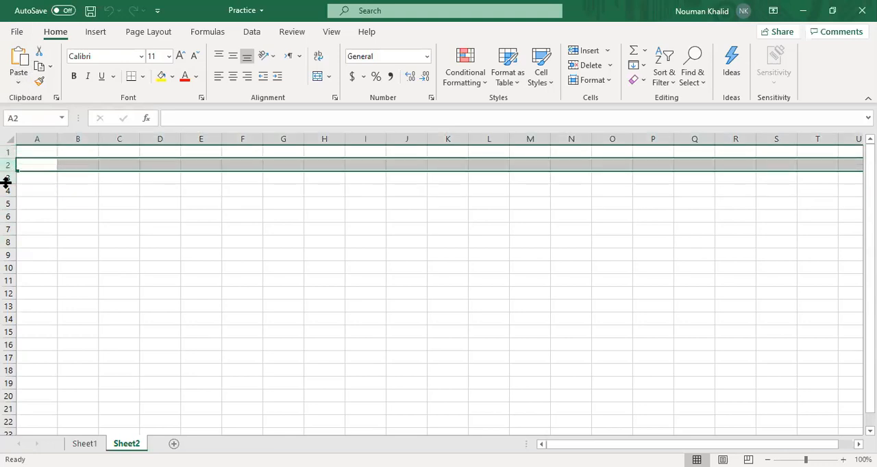
click(7, 180)
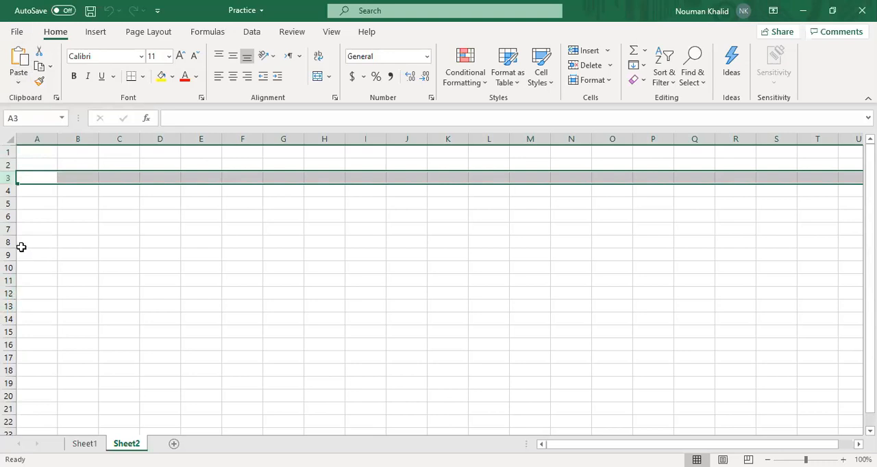
Select entire columns A through F one after another in Sheet2
click(35, 137)
click(76, 140)
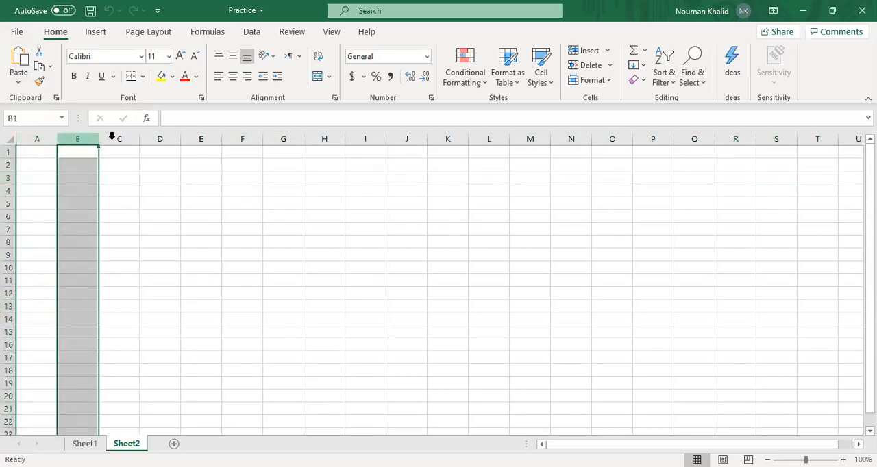
click(117, 139)
click(157, 139)
click(198, 139)
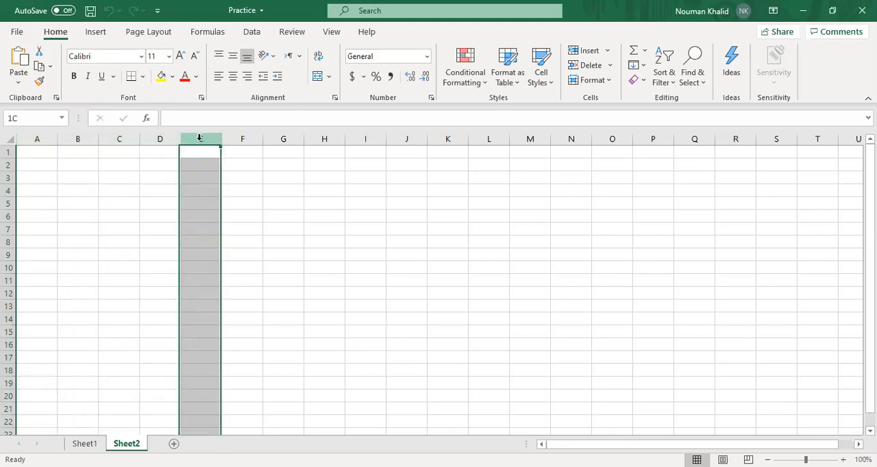
click(237, 139)
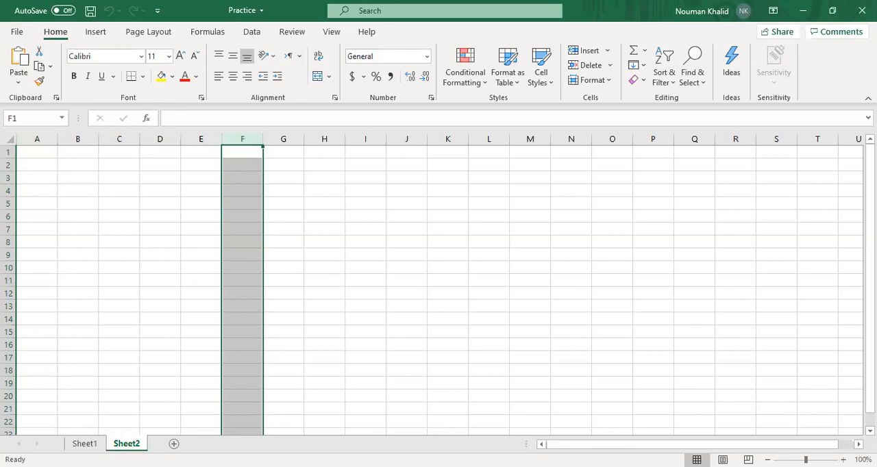
Select cell T3 and move the active cell along row 3 through the double-letter columns to about column EP
drag(769, 433, 787, 429)
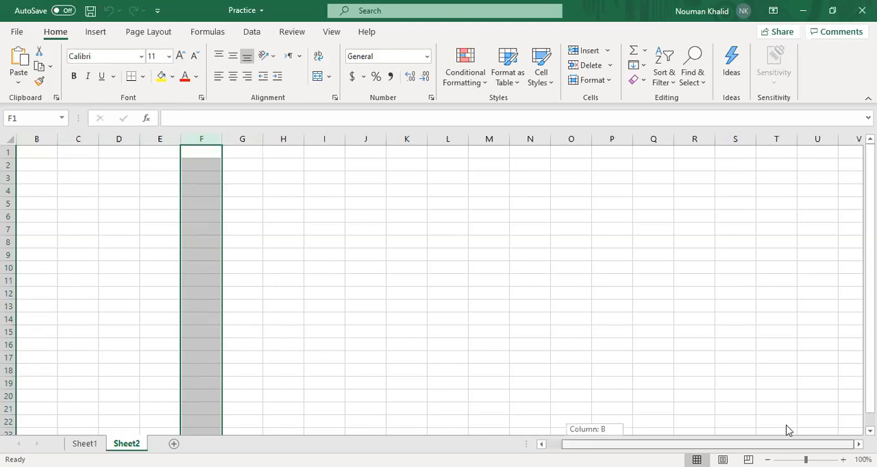
click(787, 176)
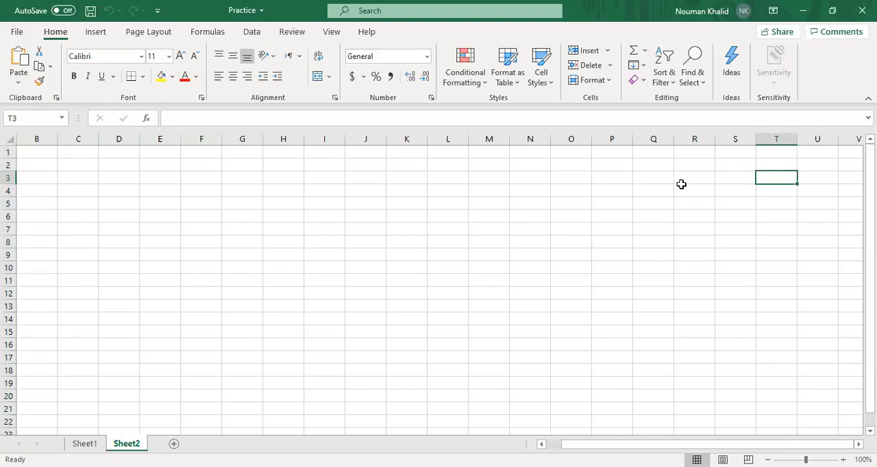
key(Right)
key(Right)
key(Right)
key(Right)
key(Right)
key(Right)
key(Right)
key(Right)
key(Right)
key(Right)
key(Right)
key(Right)
key(Right)
key(Right)
key(Right)
key(Right)
key(Right)
key(Right)
key(Right)
key(Right)
key(Right)
key(Right)
key(Right)
key(Right)
key(Right)
key(Right)
key(Right)
key(Right)
key(Right)
key(Right)
key(Right)
key(Right)
key(Right)
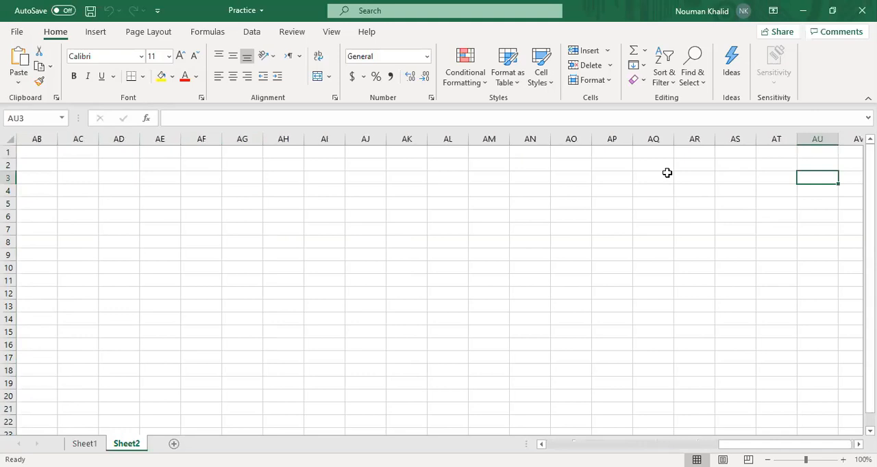
key(Right)
key(Right)
key(Right)
key(Right)
key(Right)
key(Right)
key(Right)
key(Right)
key(Right)
key(Right)
key(Right)
key(Right)
key(Right)
key(Right)
key(Right)
key(Right)
key(Right)
key(Right)
key(Right)
key(Right)
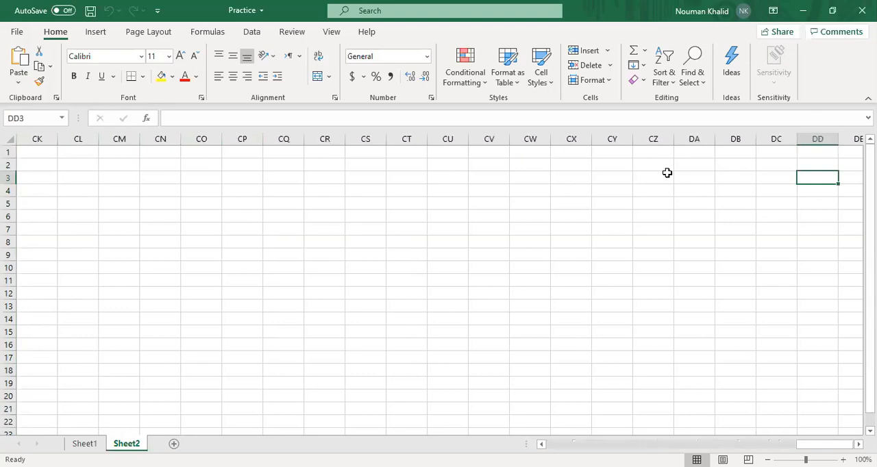
Move the active cell back along row 3 to cell A3
key(Left)
key(Left)
key(Left)
key(Left)
key(Left)
key(Left)
key(Left)
key(Left)
key(Left)
key(Left)
key(Left)
key(Left)
key(Left)
key(Left)
key(Left)
key(Left)
key(Left)
key(Left)
key(Left)
key(Left)
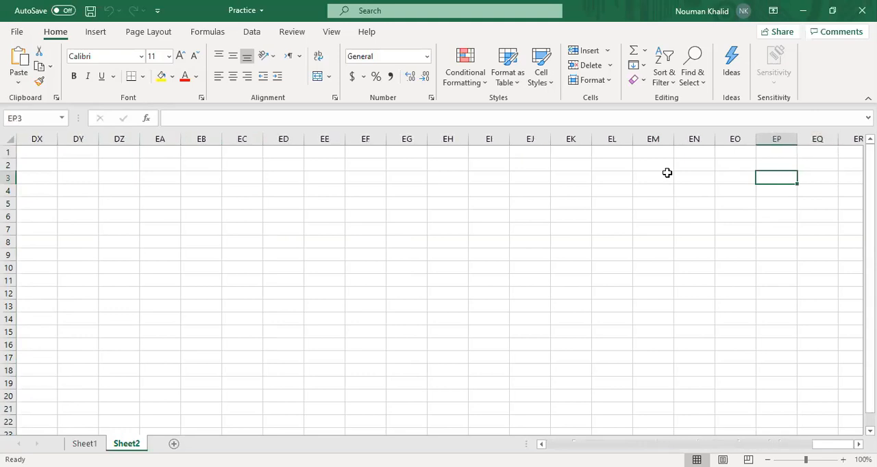
key(Left)
key(Left)
key(Left)
key(Left)
key(Left)
key(Left)
key(Left)
key(Left)
key(Left)
key(Left)
key(Left)
key(Left)
key(Left)
key(Left)
key(Left)
key(Left)
key(Left)
key(Left)
key(Left)
key(Left)
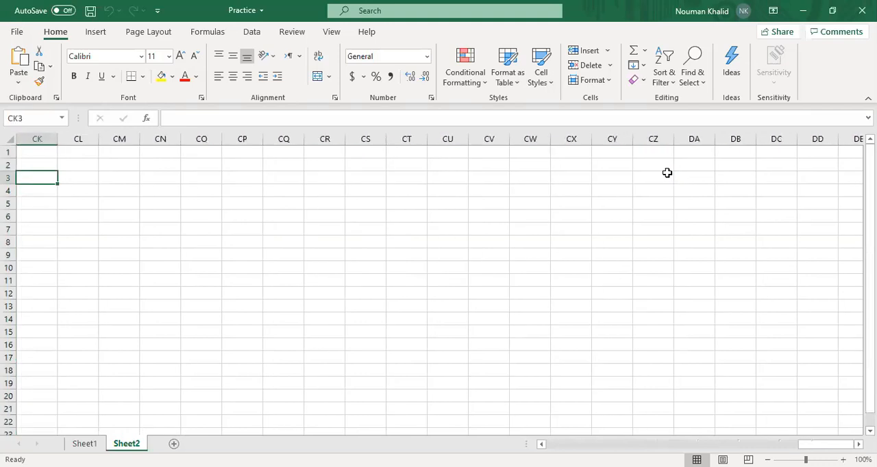
key(Left)
key(Left)
key(Left)
key(Left)
key(Left)
key(Left)
key(Left)
key(Left)
key(Left)
key(Left)
key(Left)
key(Left)
key(Left)
key(Left)
key(Left)
key(Left)
key(Left)
key(Left)
key(Left)
key(Left)
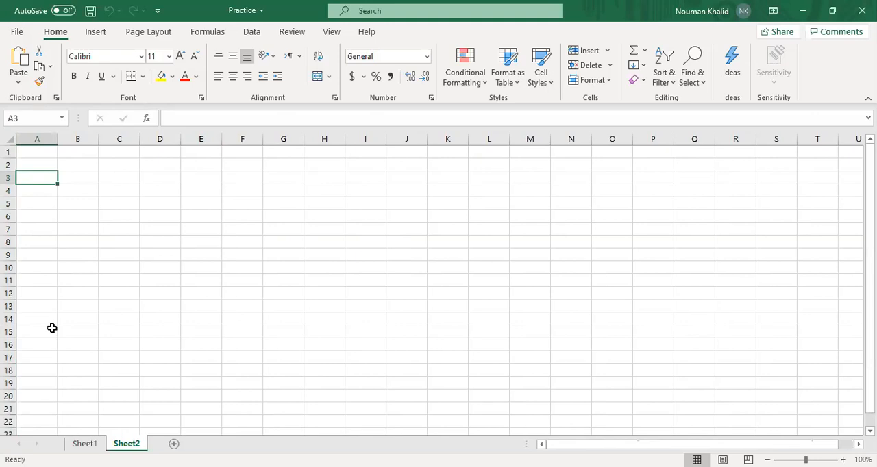
Jump to the last row of column A and back to cell A1
key(ctrl+Down)
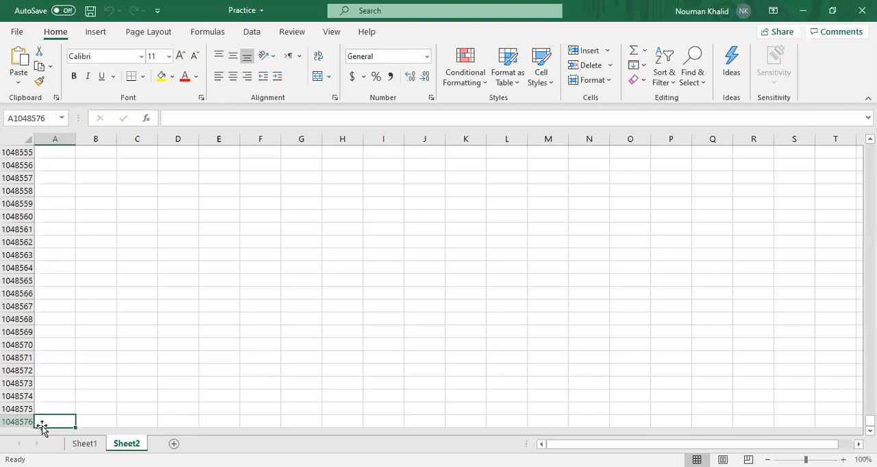
key(ctrl+Up)
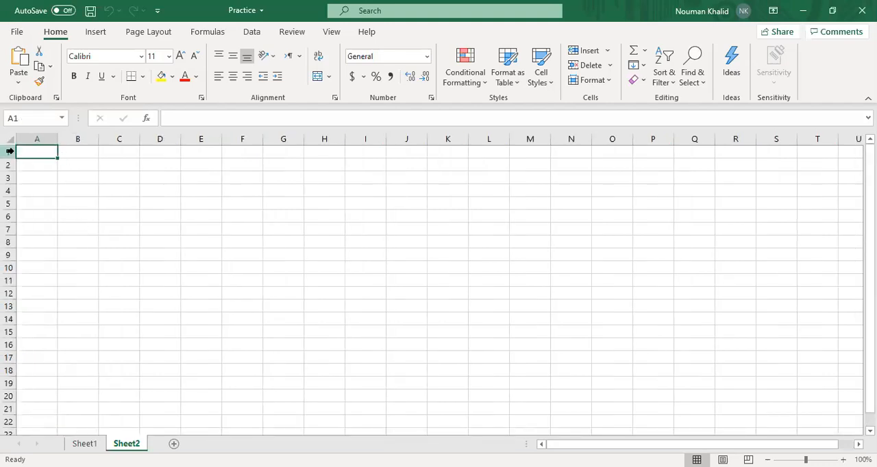
Select various single cells in columns D, F and G in turn, including F5, G3 and F9, ending on G7
click(162, 167)
click(167, 176)
click(164, 202)
click(256, 207)
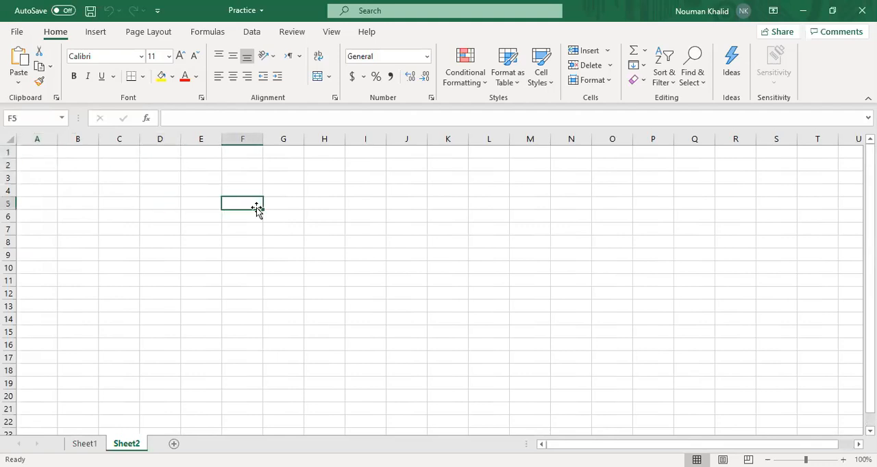
click(250, 191)
click(282, 177)
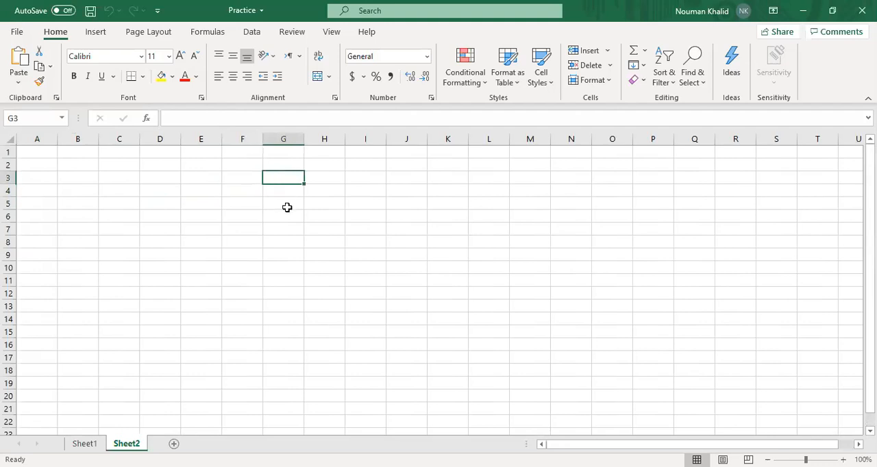
click(289, 225)
click(249, 256)
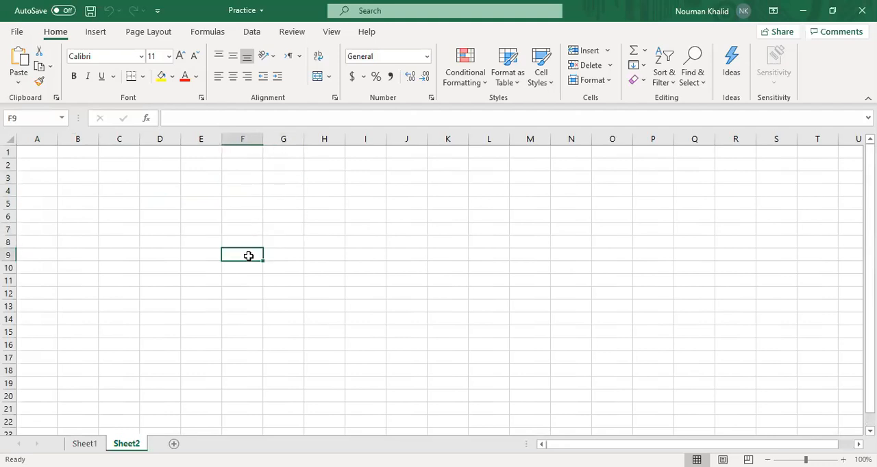
click(286, 233)
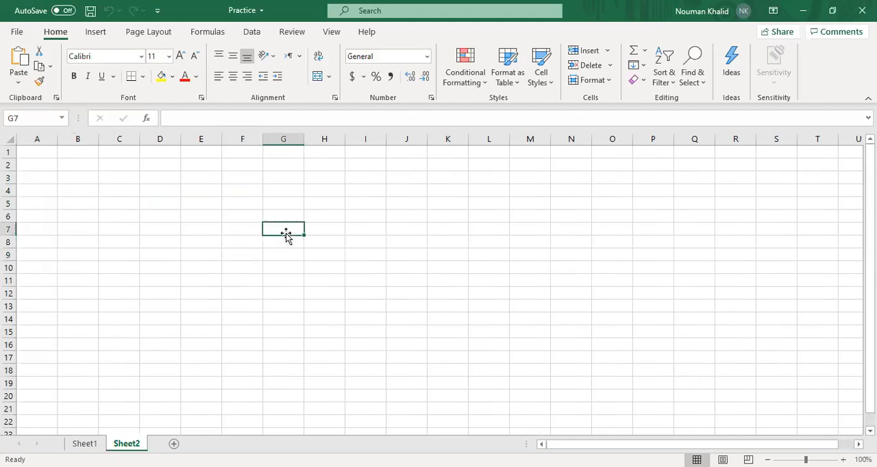
Select cell H6, the whole of column H, and cell H7 in turn
click(320, 215)
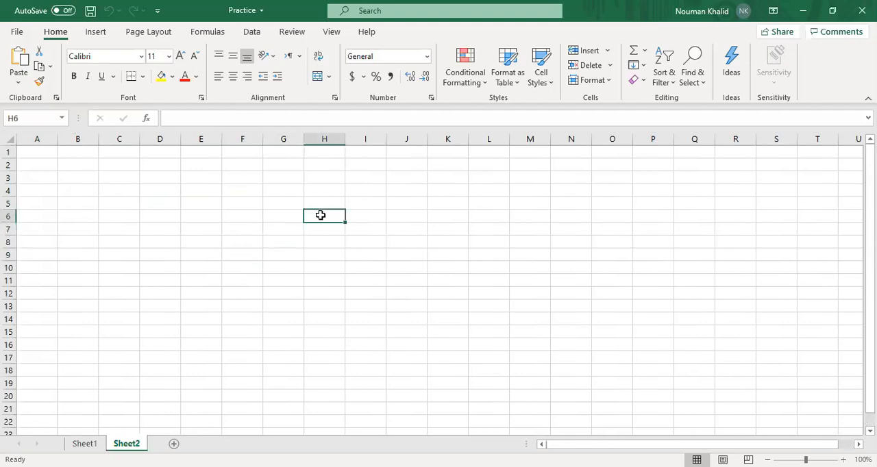
click(326, 134)
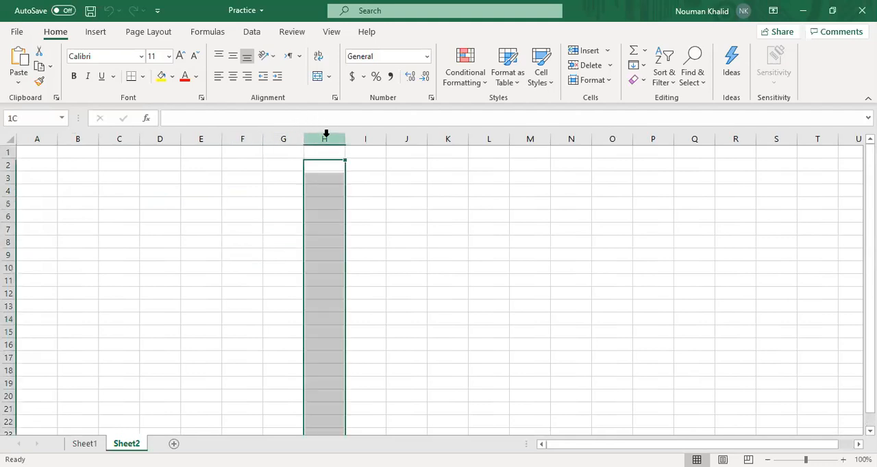
click(331, 229)
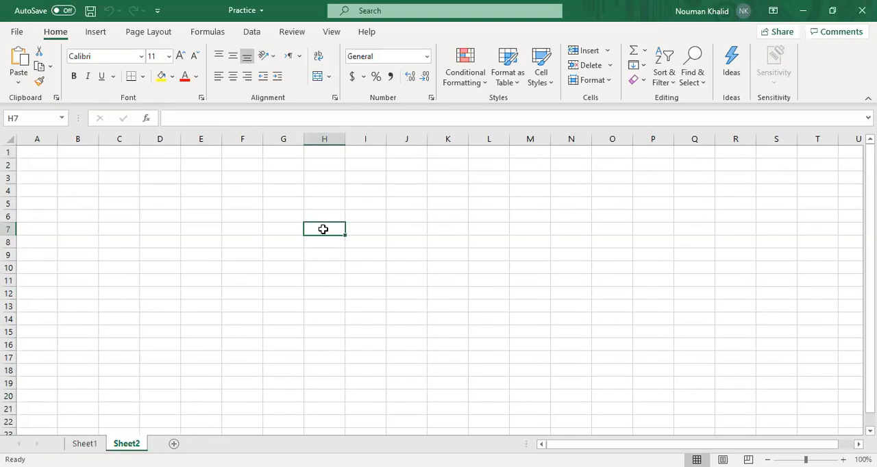
Jump to cell R25 by entering its address
click(22, 119)
key(BackSpace)
text(r25)
key(Return)
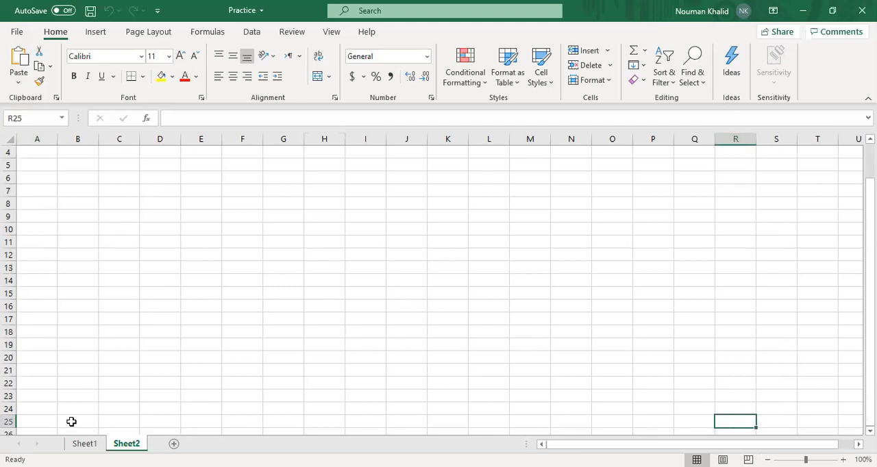
Return to cell A1, check the list of names available for navigation, and select cell B2
scroll(121, 378, up, 1)
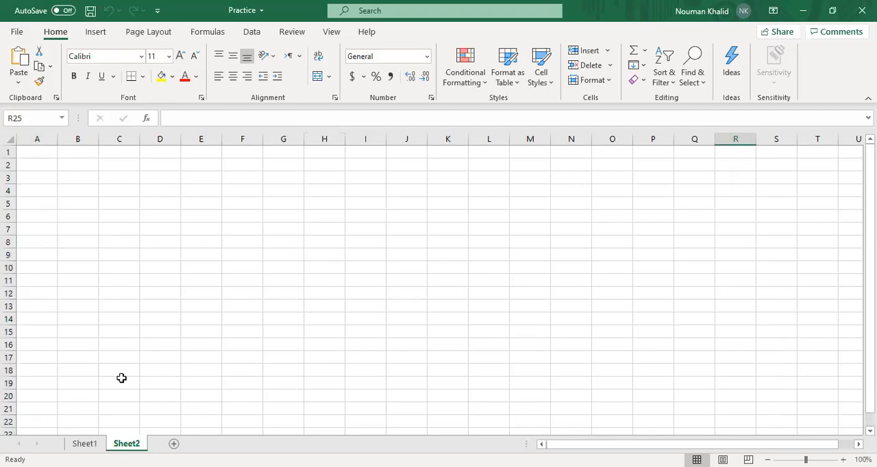
click(31, 152)
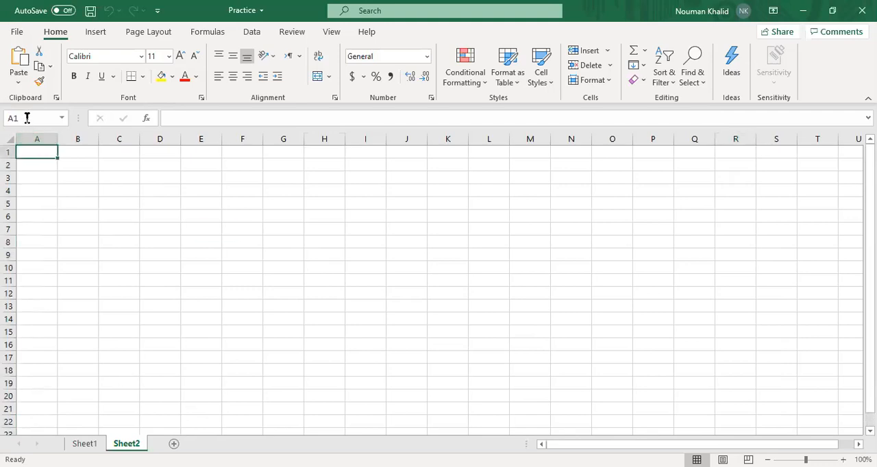
click(63, 117)
click(63, 118)
click(81, 165)
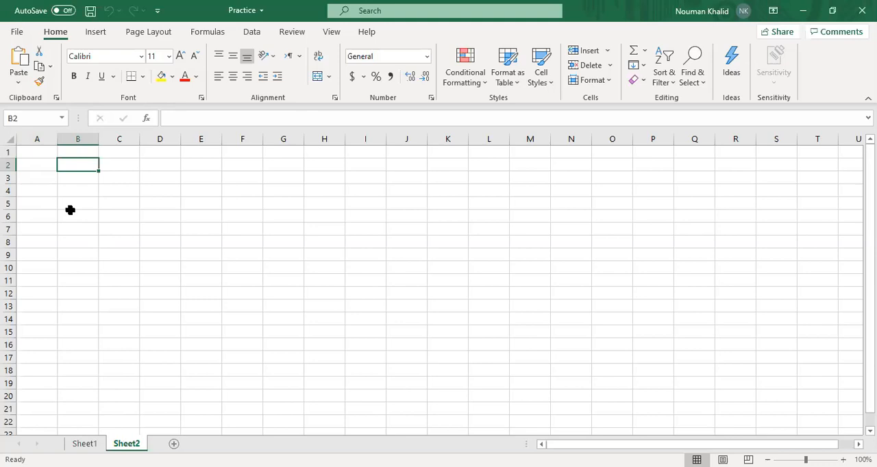
View Sheet1, return to Sheet2, and add three new worksheets, Sheet3 to Sheet5
click(84, 444)
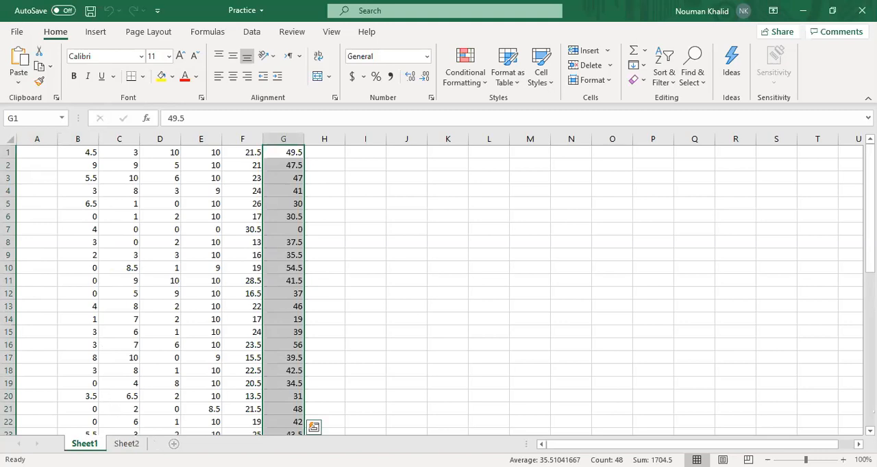
click(127, 444)
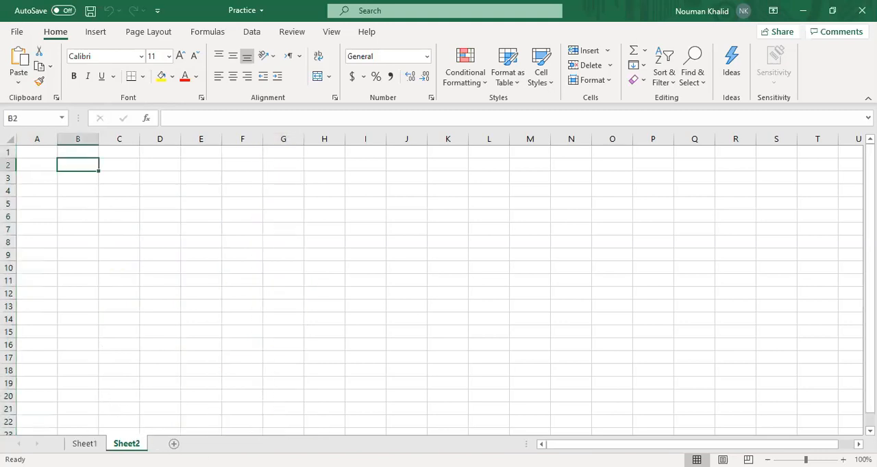
click(174, 444)
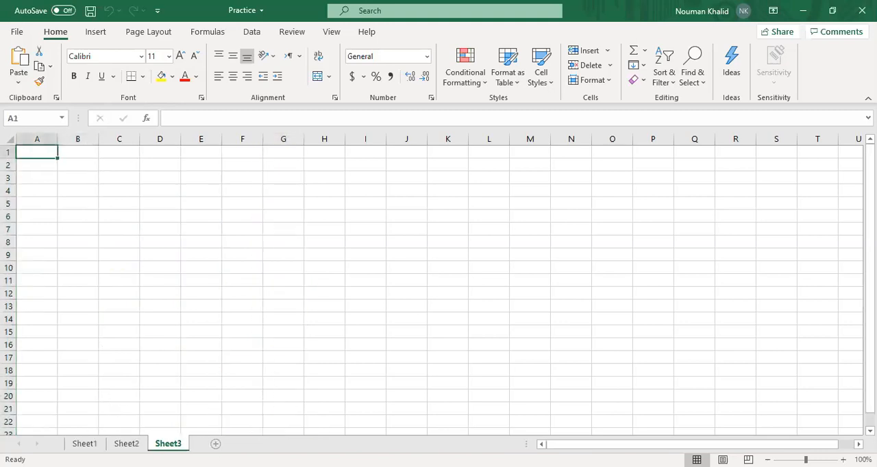
click(215, 444)
click(258, 443)
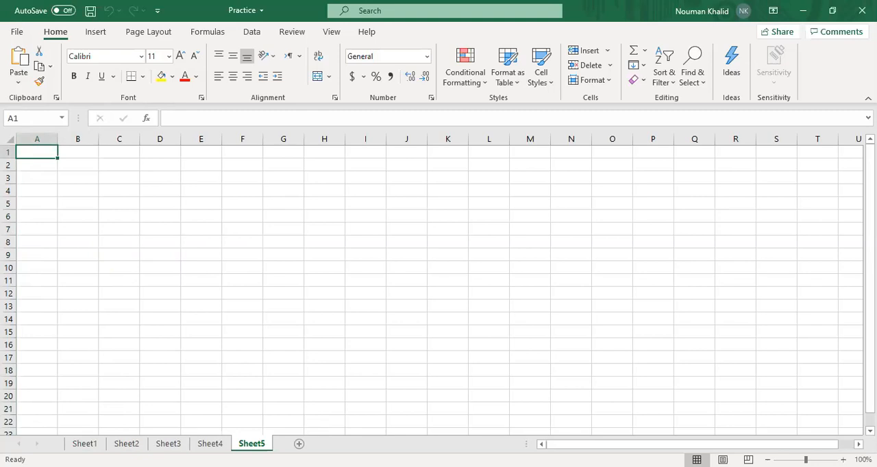
Copy the column G values on Sheet1, from G1 down to G48
click(85, 443)
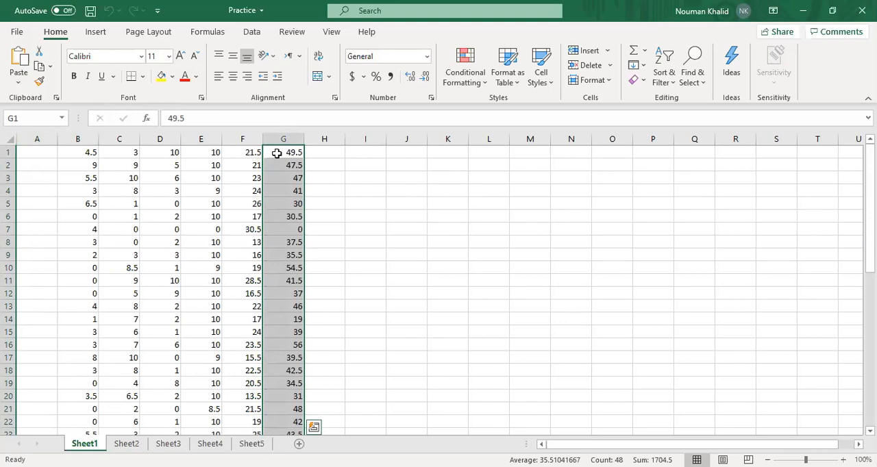
click(237, 166)
click(282, 152)
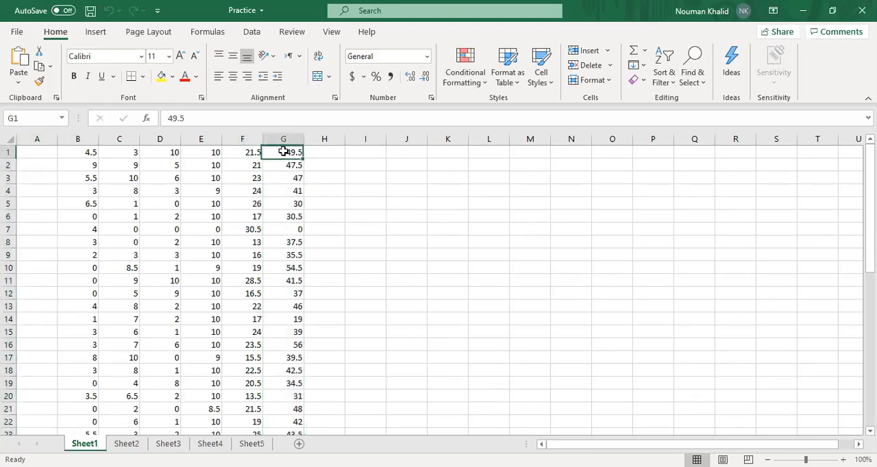
key(ctrl+shift+Down)
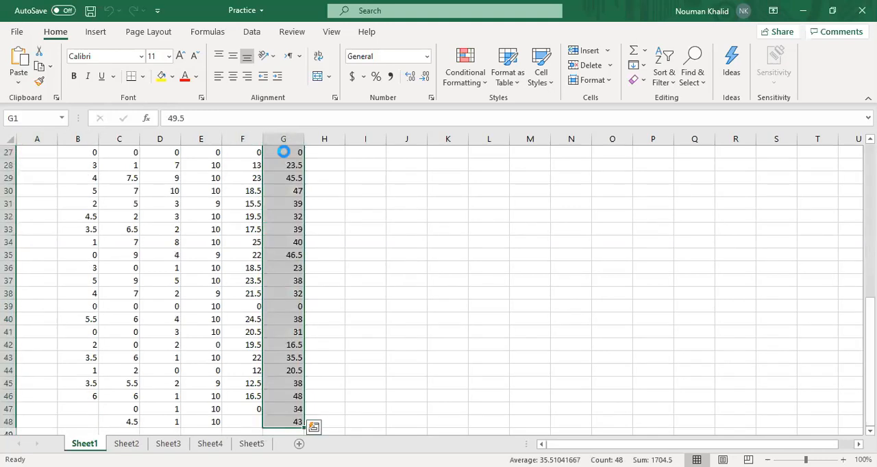
key(ctrl+c)
Paste the copied values into Sheet2 starting at cell F2
click(122, 443)
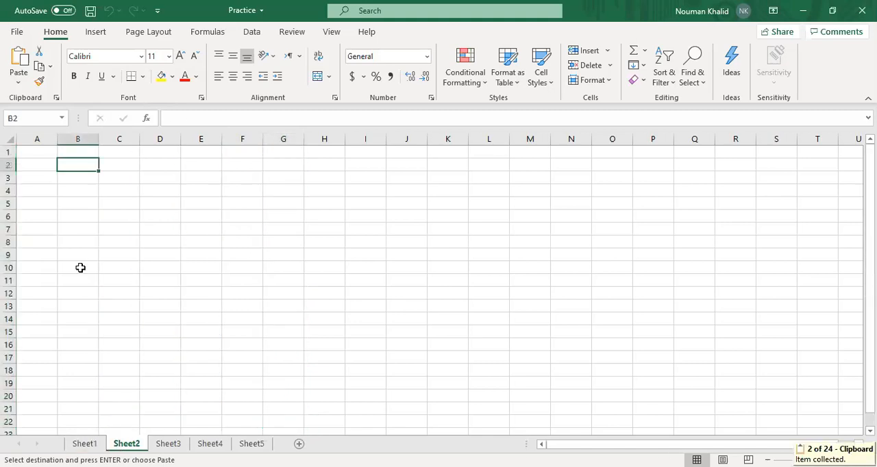
click(228, 165)
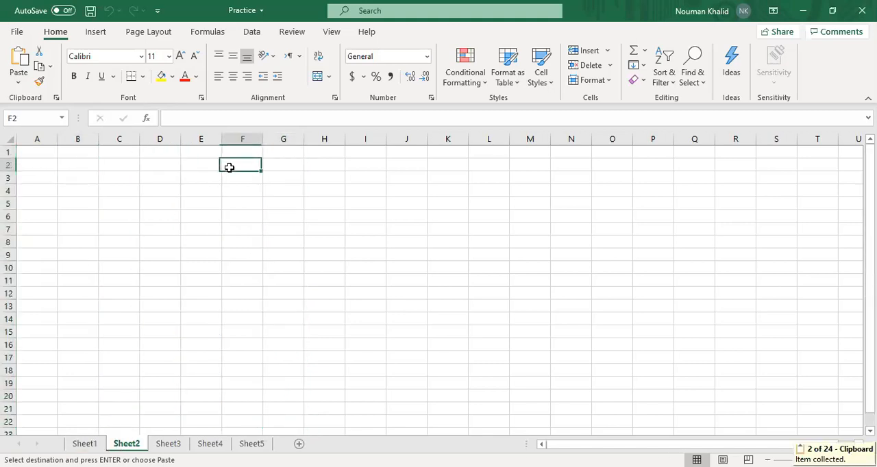
key(ctrl+v)
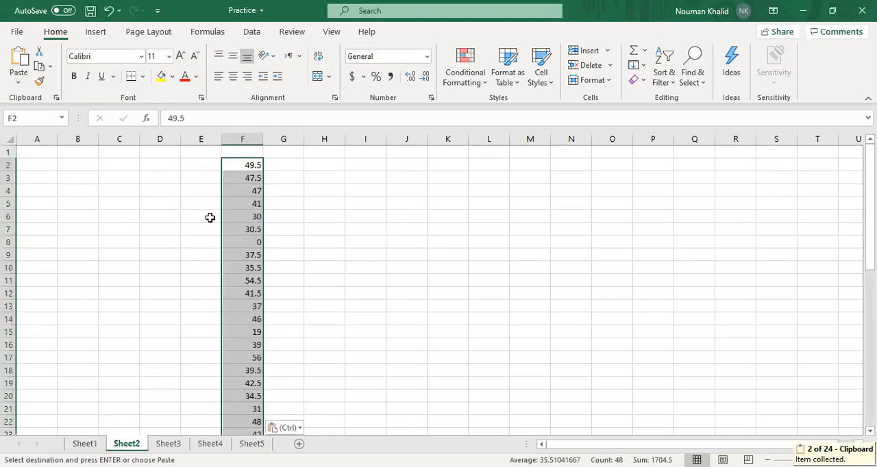
click(152, 217)
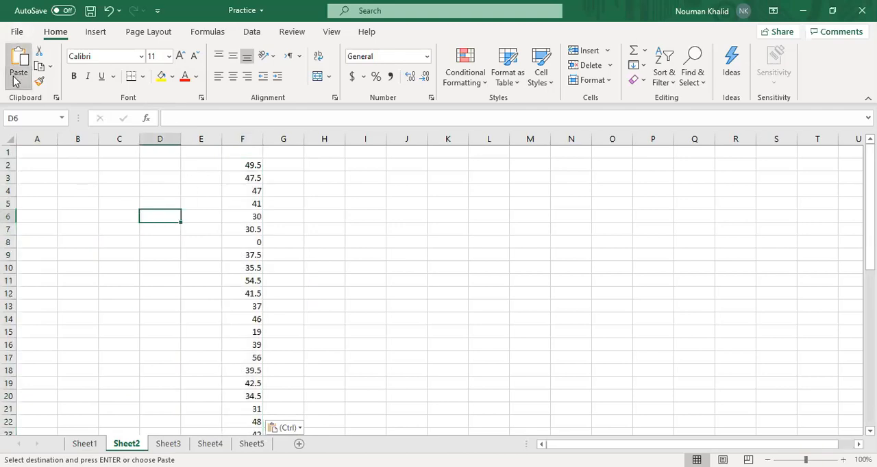
Copy cell F2, select a few other cells in column F, and choose I2 as the destination
click(239, 165)
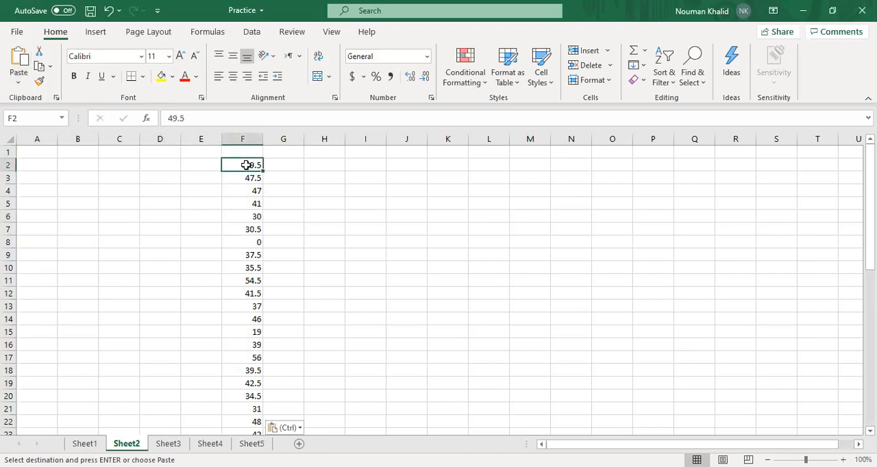
key(ctrl+c)
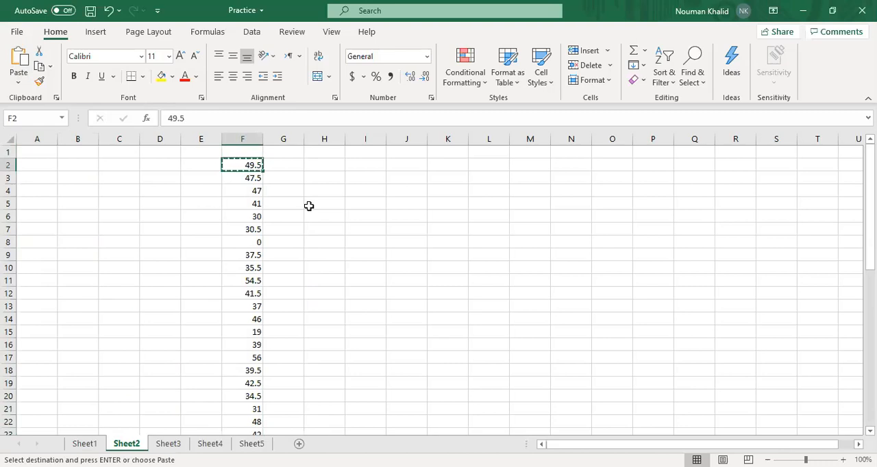
click(254, 203)
click(253, 217)
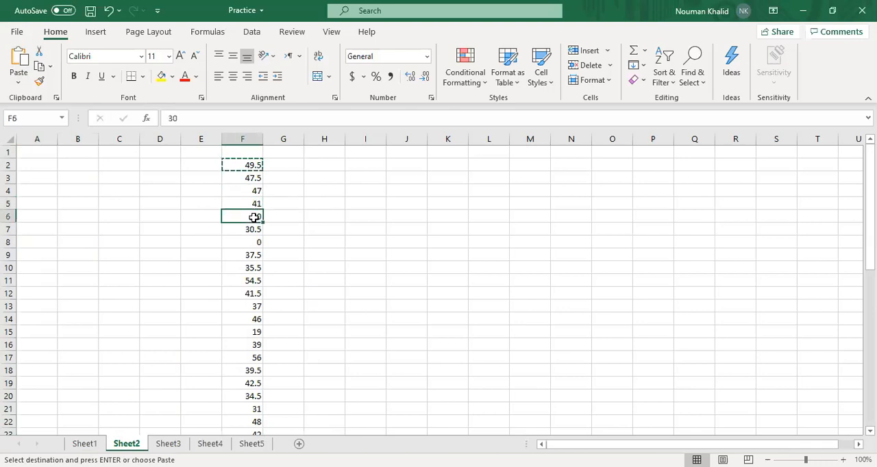
click(368, 168)
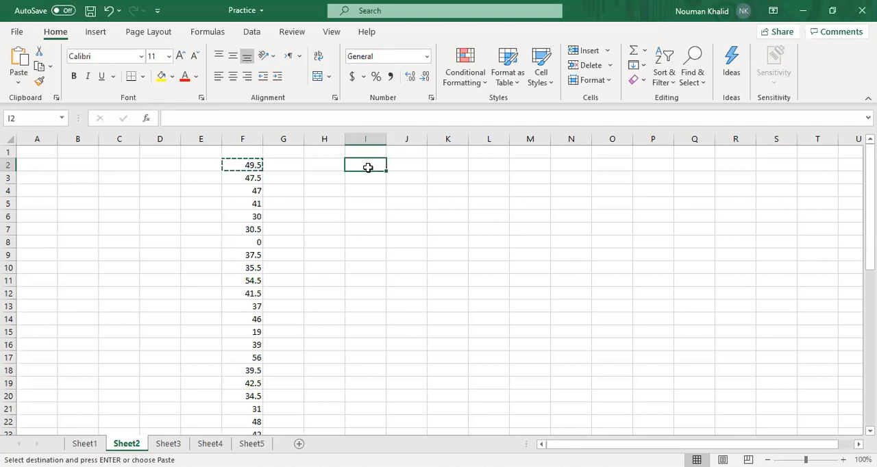
Enter the text hjh in cell I2, erase it, and check the paste options offered for cell I5
text(hjh)
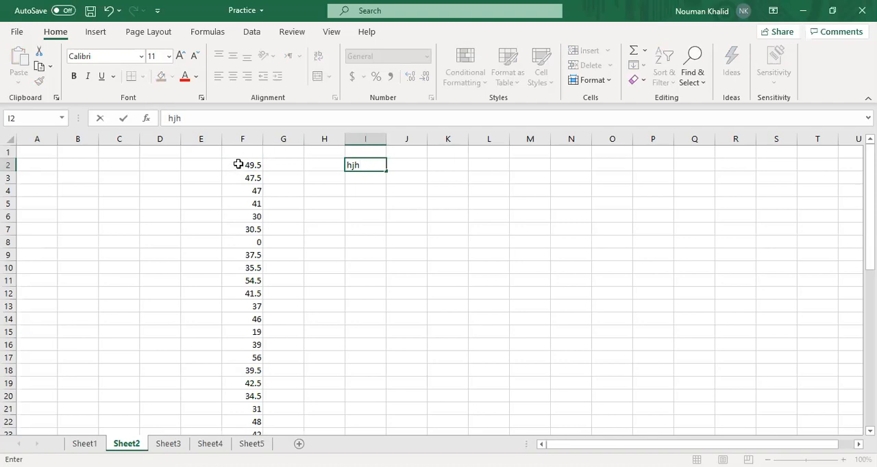
key(BackSpace)
key(BackSpace)
key(BackSpace)
click(362, 199)
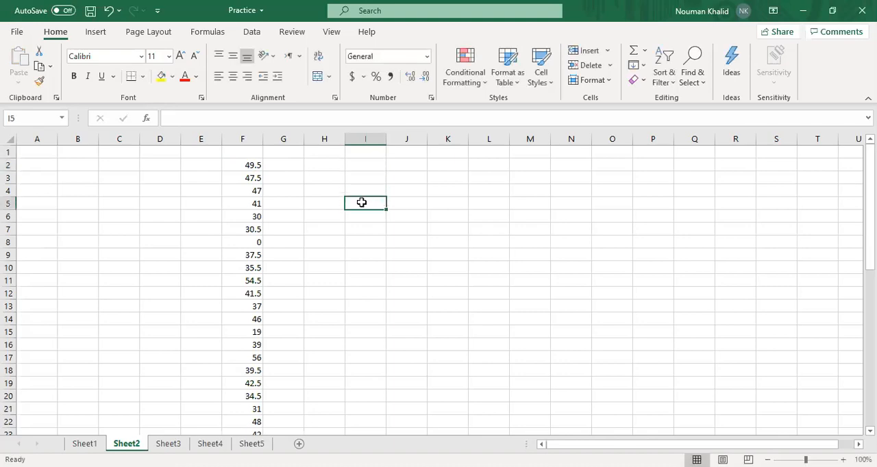
right_click(361, 202)
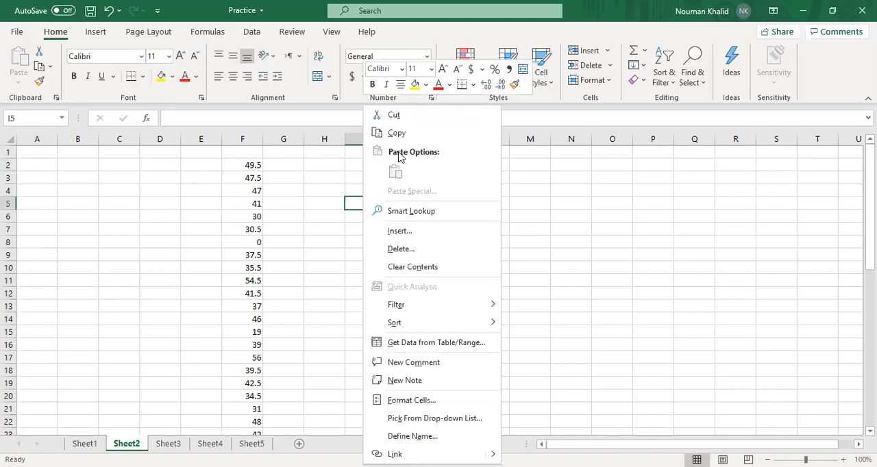
click(244, 169)
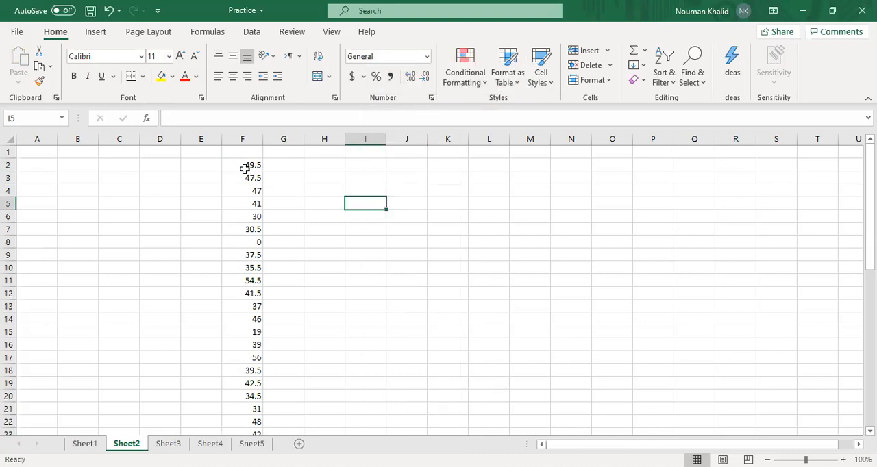
Copy cell F2 and paste it into cell I2 with the standard paste option
click(249, 169)
key(ctrl+c)
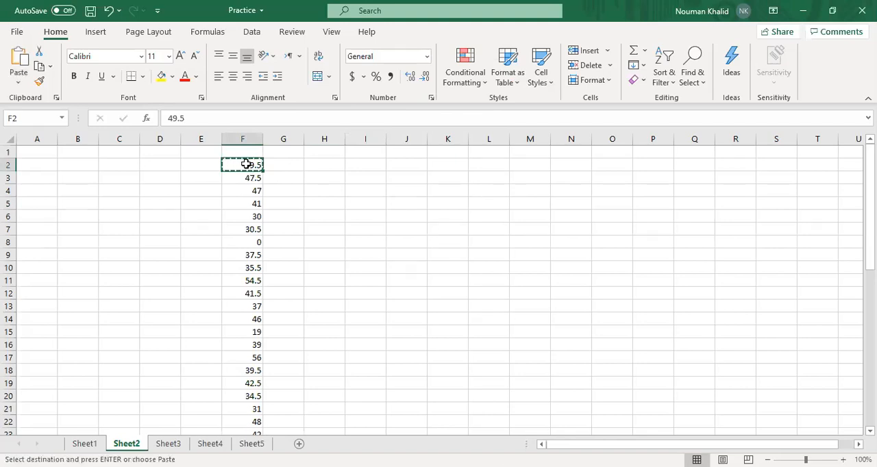
right_click(245, 165)
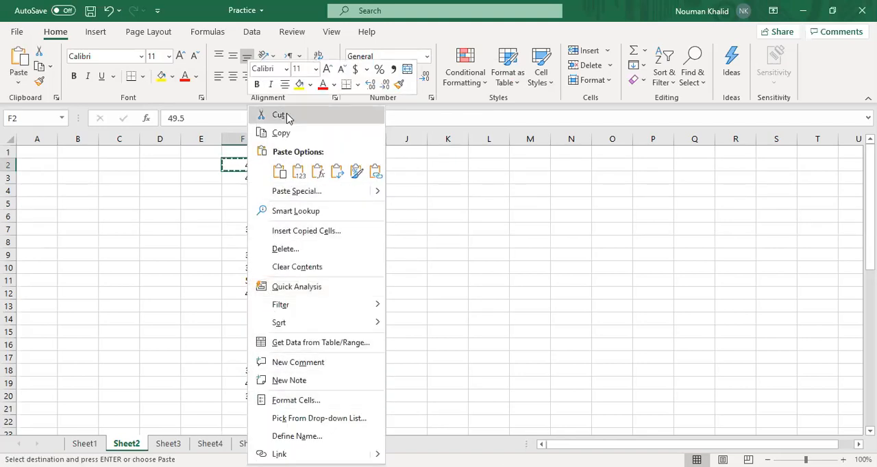
click(288, 137)
click(361, 166)
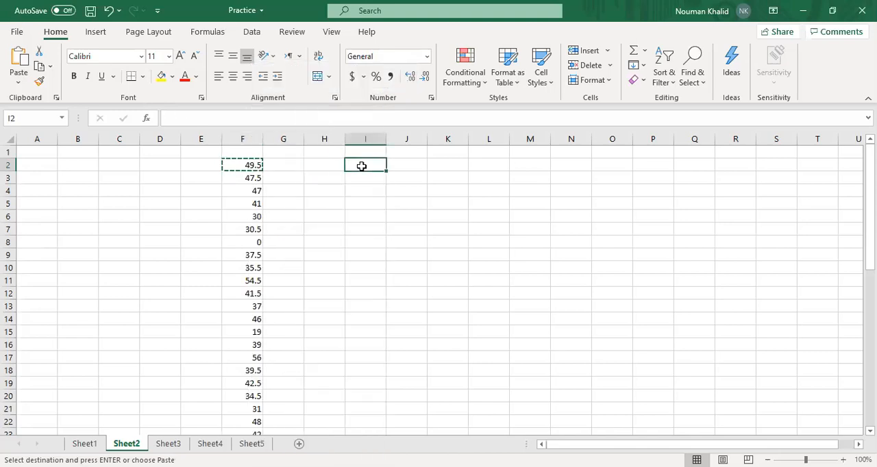
right_click(361, 167)
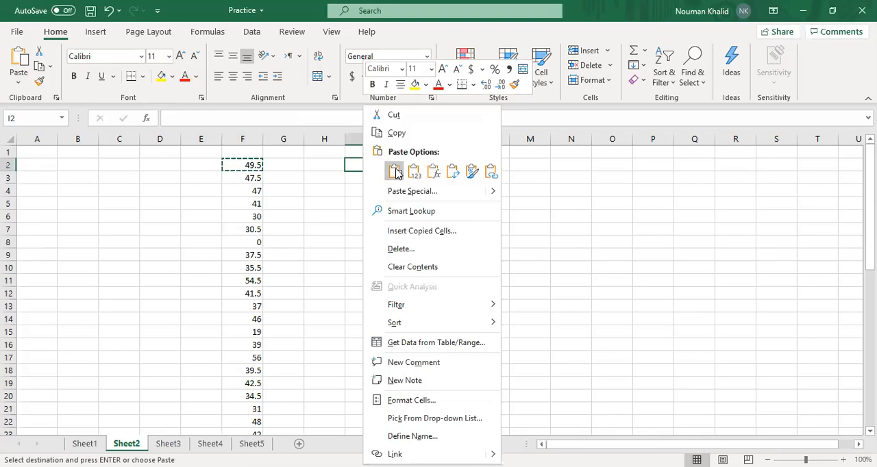
click(396, 173)
Undo the paste into cell I2 and select cell H9
click(353, 203)
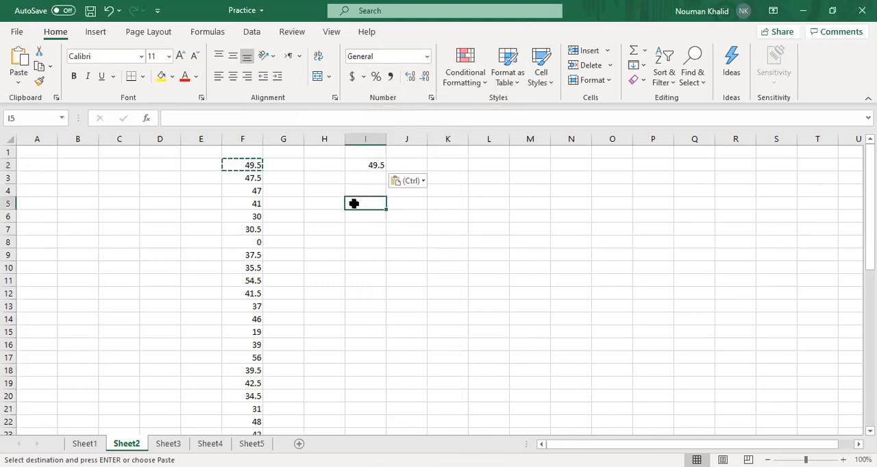
key(ctrl+z)
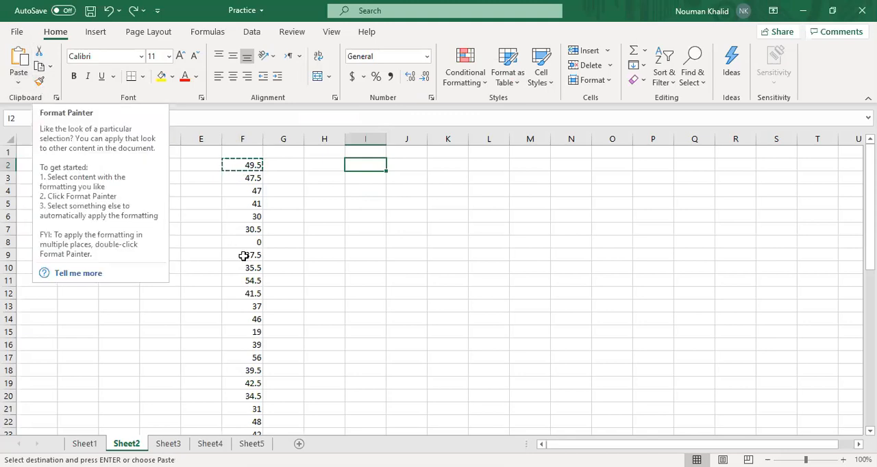
click(315, 255)
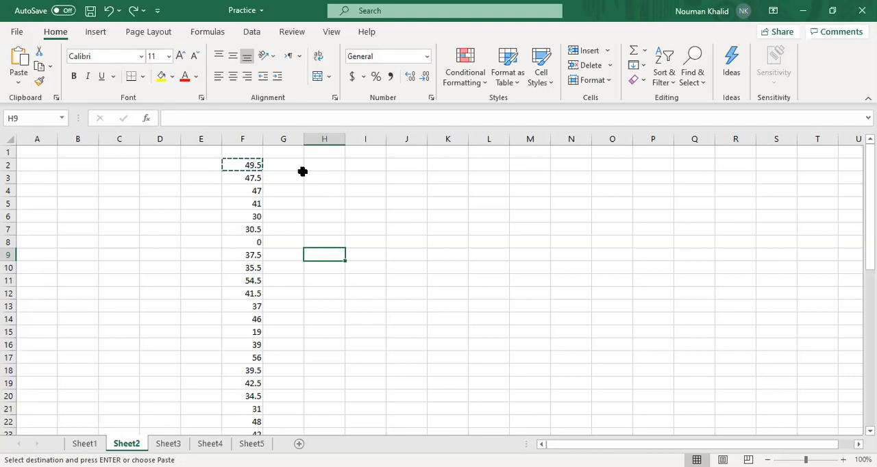
Format the value in cell F2 as bold, italic and underlined
click(239, 165)
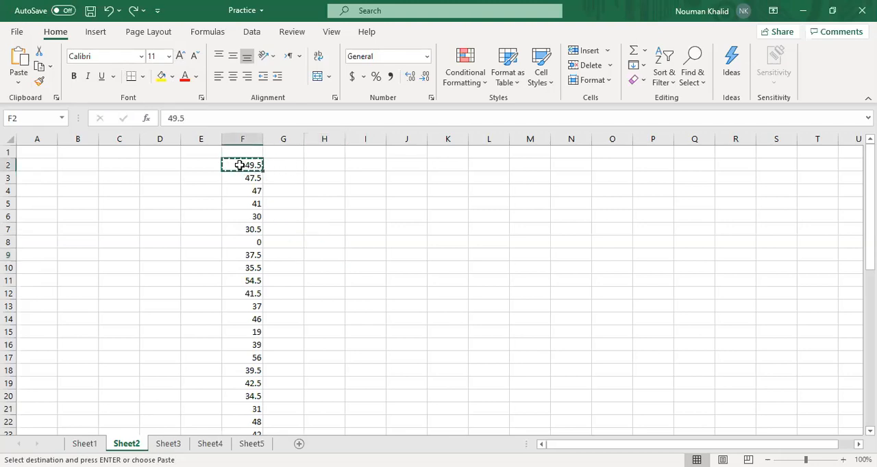
click(74, 78)
click(88, 76)
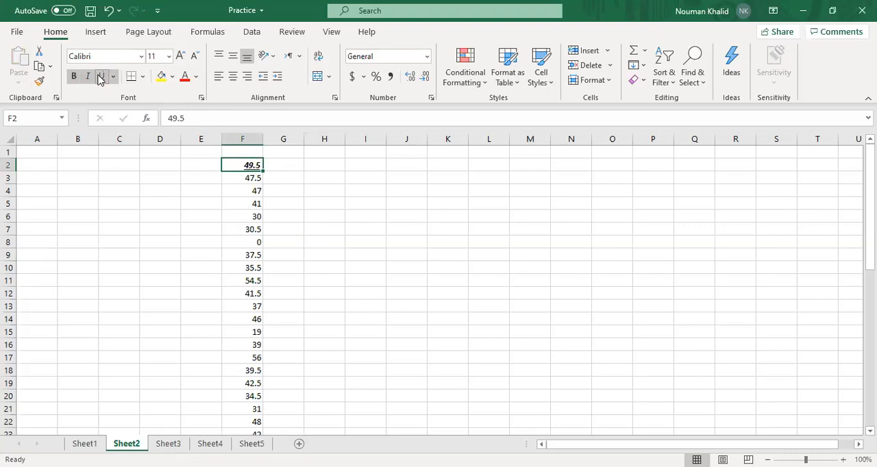
Set the font of cell F2 to Algerian and enter 34.5 in cell I2
click(138, 58)
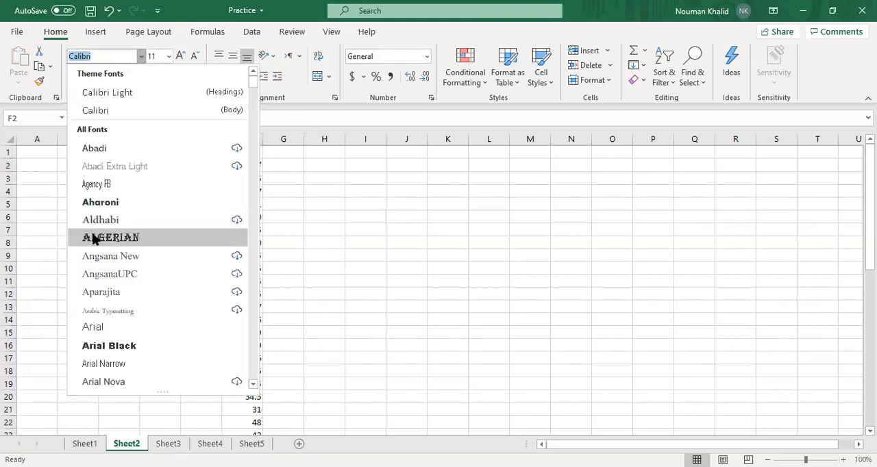
click(95, 237)
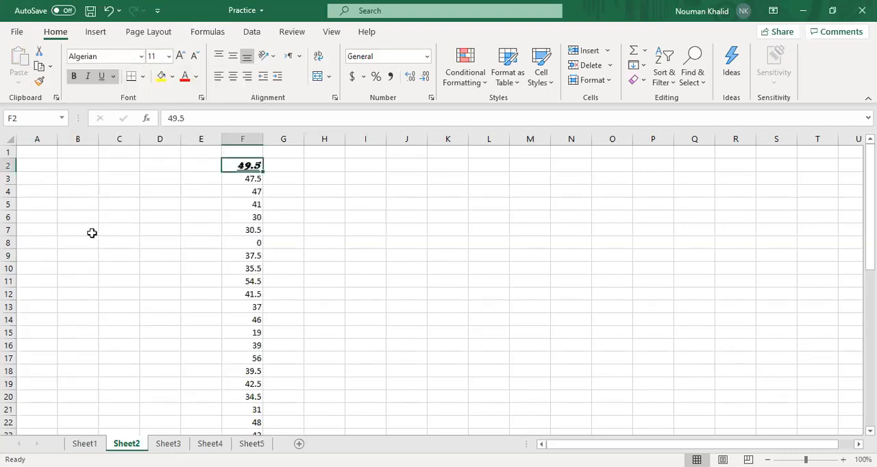
click(370, 166)
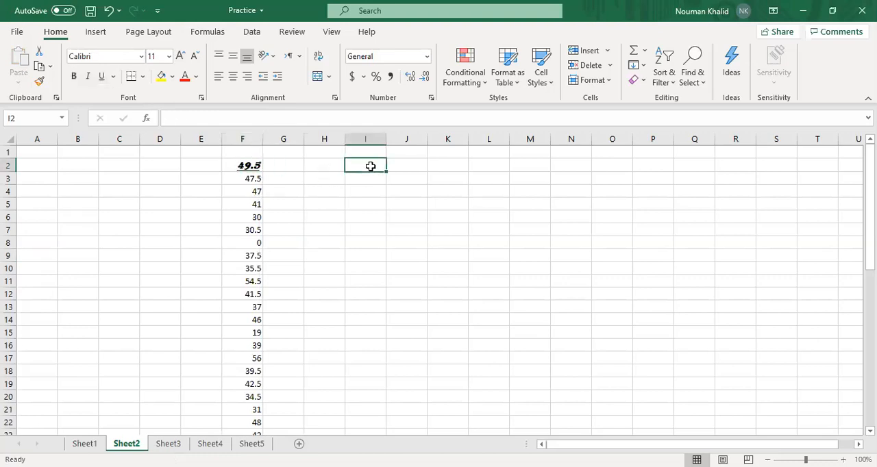
text(34.5)
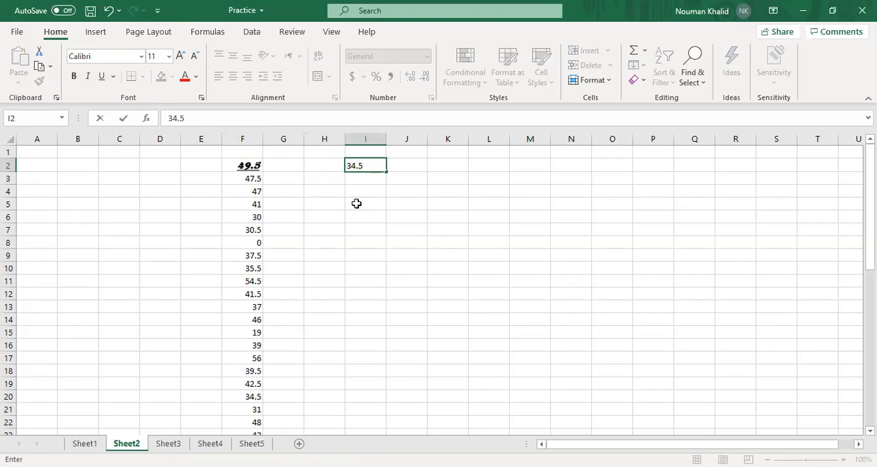
click(356, 204)
Copy the formatting of cell F2 onto cell I2 with Format Painter
click(248, 166)
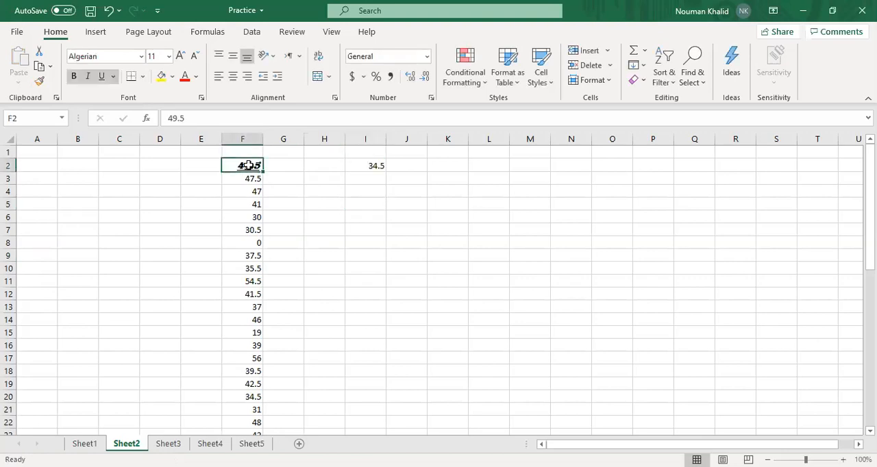
click(39, 81)
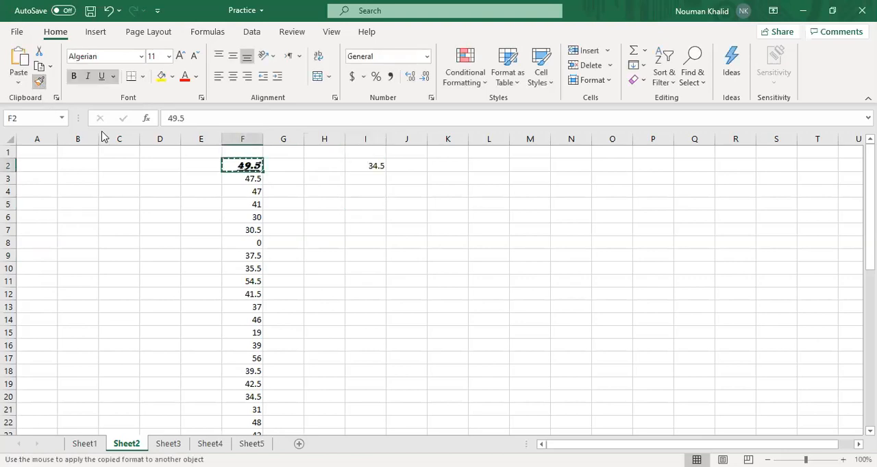
click(364, 166)
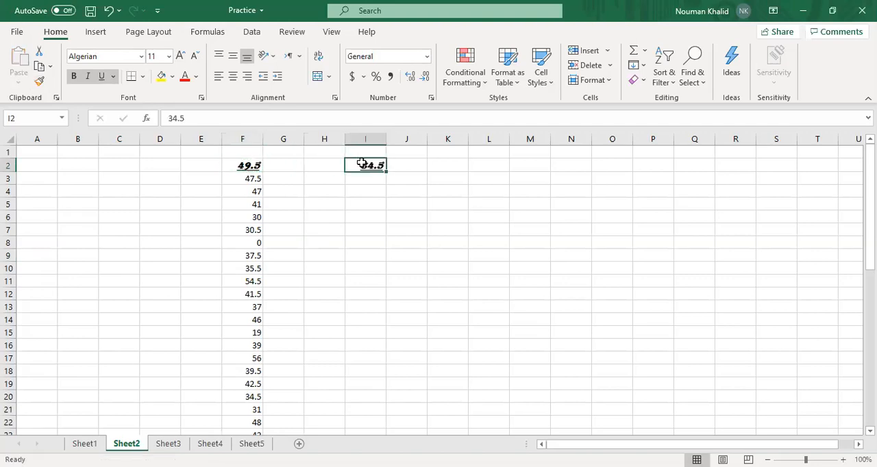
click(372, 208)
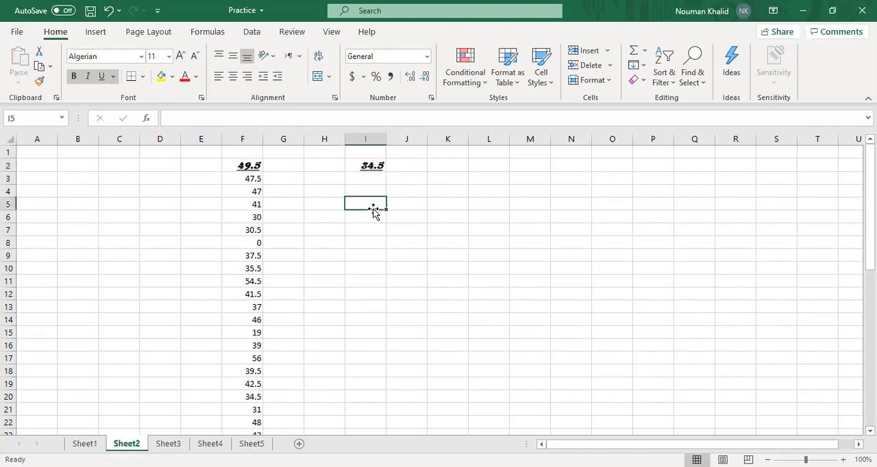
click(361, 165)
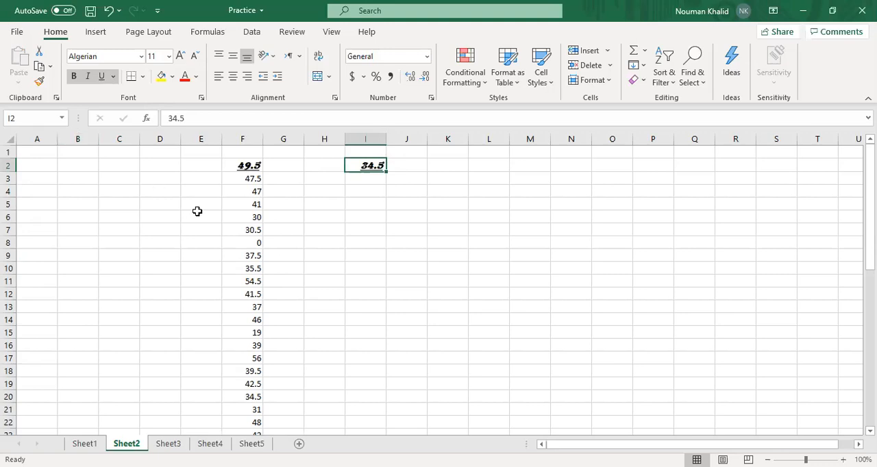
click(180, 221)
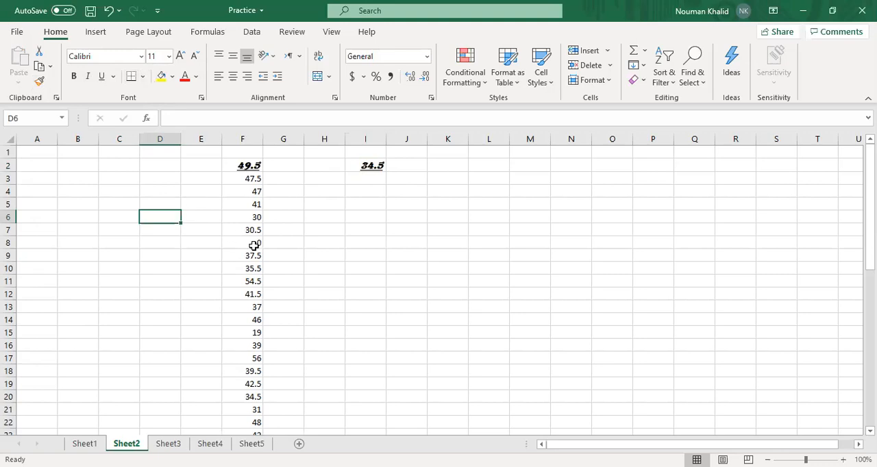
Undo the entry and formatting in cell I2 and all font formatting applied to cell F2
key(ctrl+z)
key(ctrl+z)
key(ctrl+z)
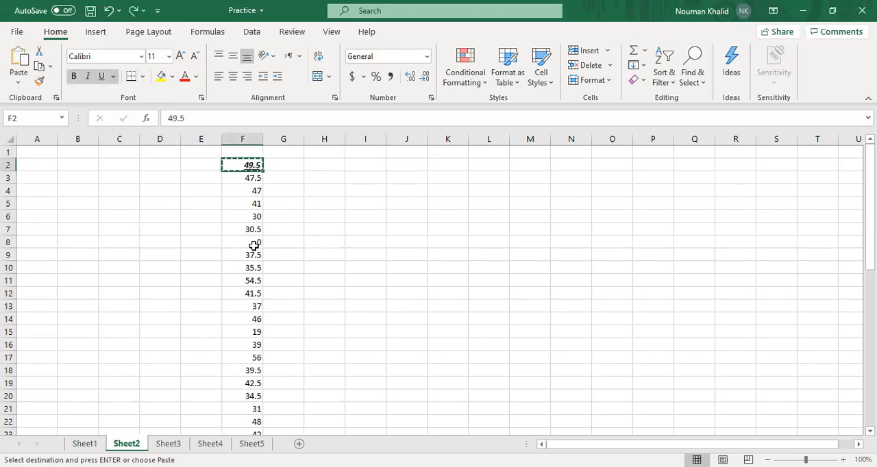
key(ctrl+z)
key(ctrl+z)
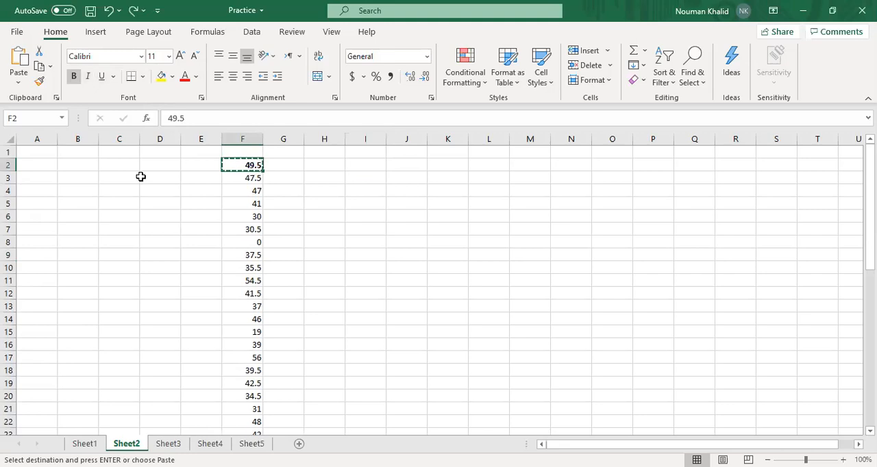
key(ctrl+z)
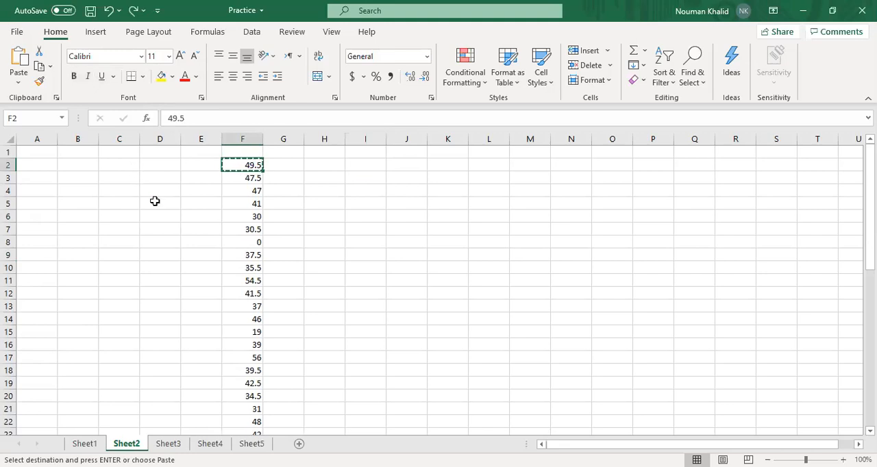
Check the fonts, font sizes and underline styles available for cell F2
click(141, 57)
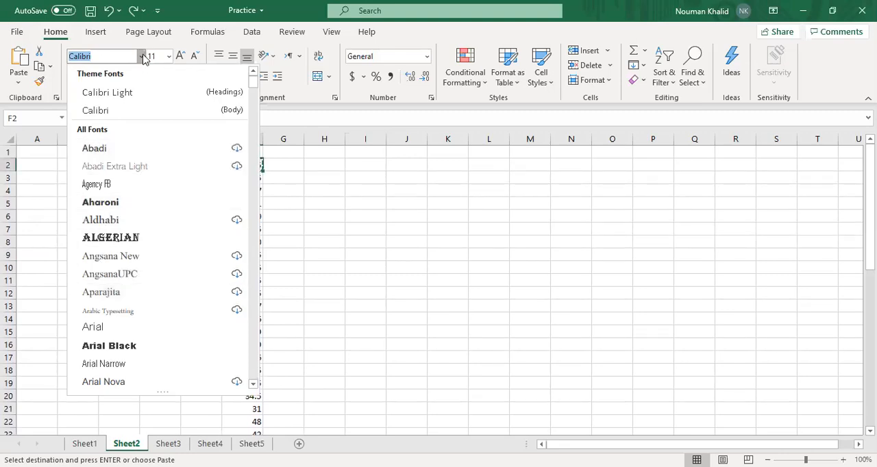
click(143, 59)
click(169, 61)
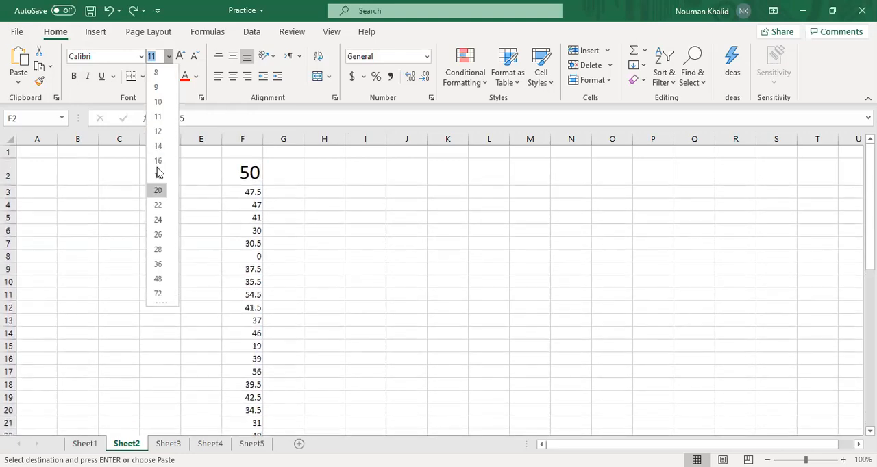
click(169, 61)
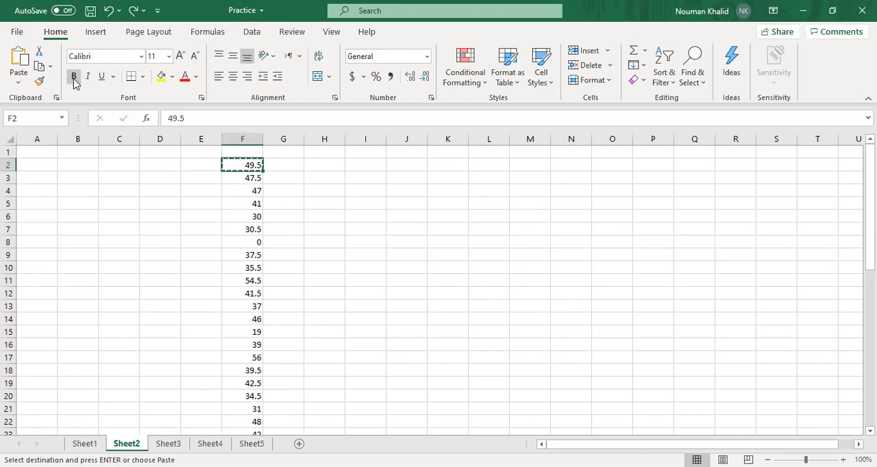
click(113, 76)
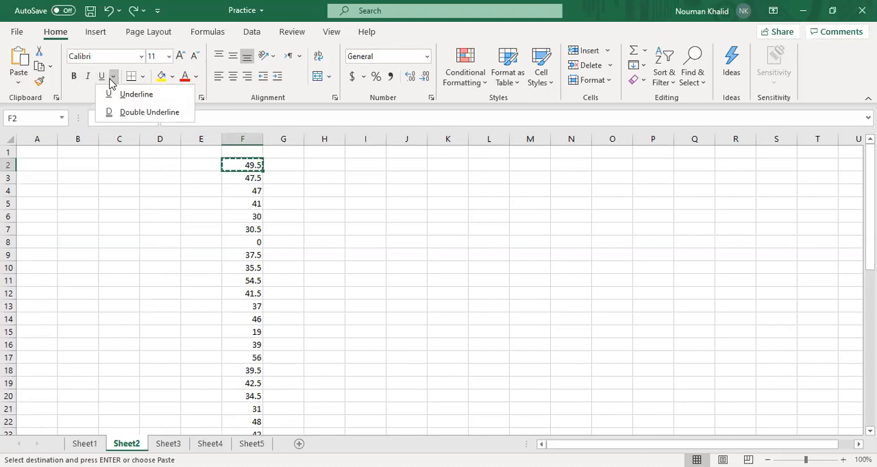
click(112, 79)
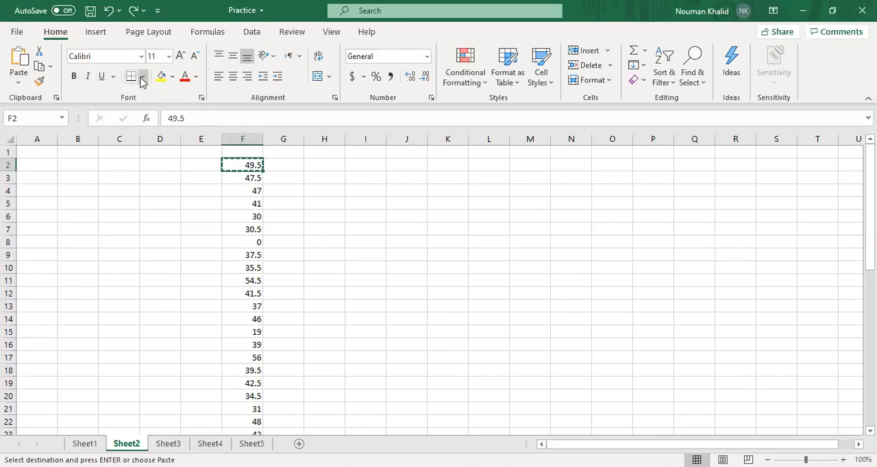
click(142, 80)
click(315, 201)
click(314, 199)
text(z)
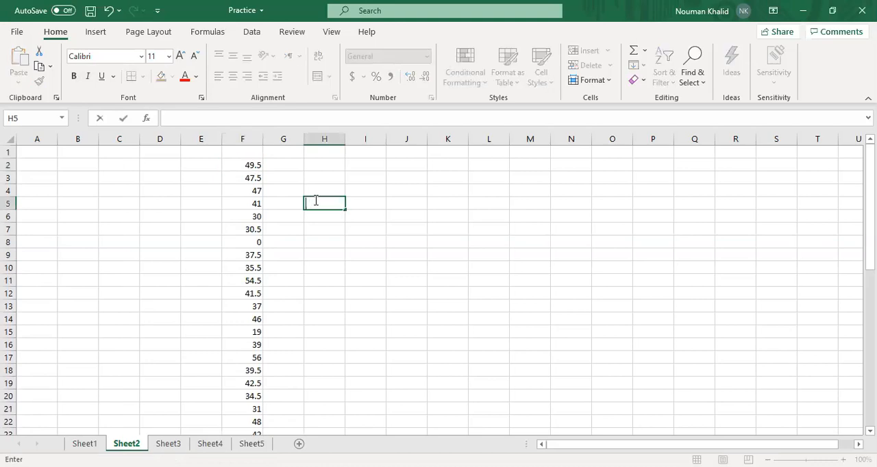
Apply a bottom border to the range F3:F5
click(236, 190)
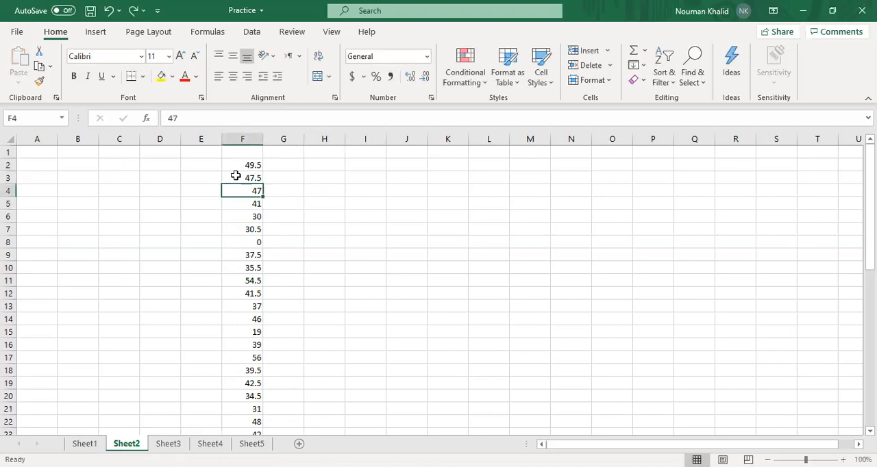
drag(236, 176, 242, 200)
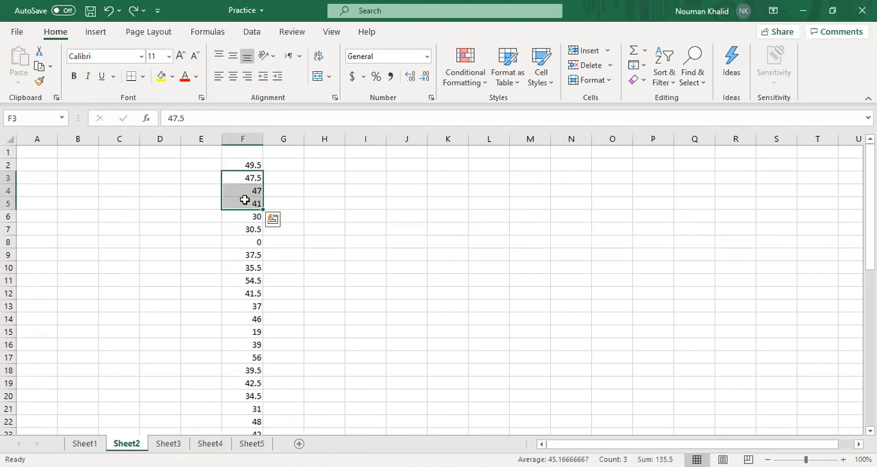
click(141, 77)
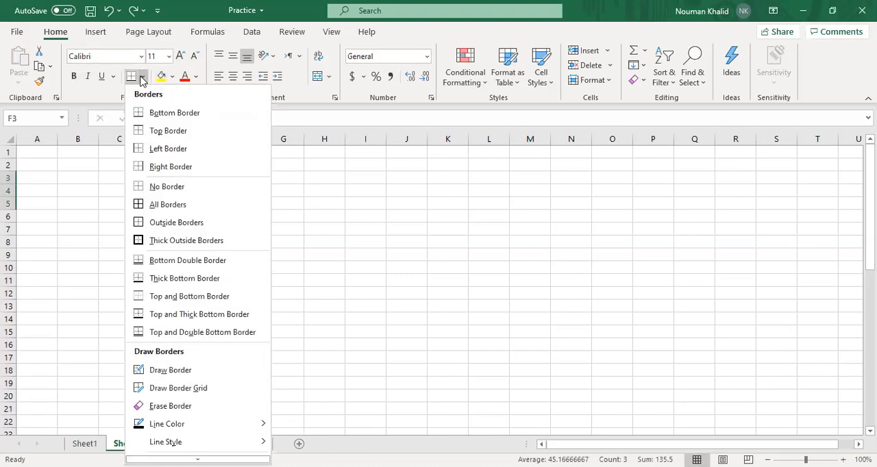
click(155, 115)
click(382, 307)
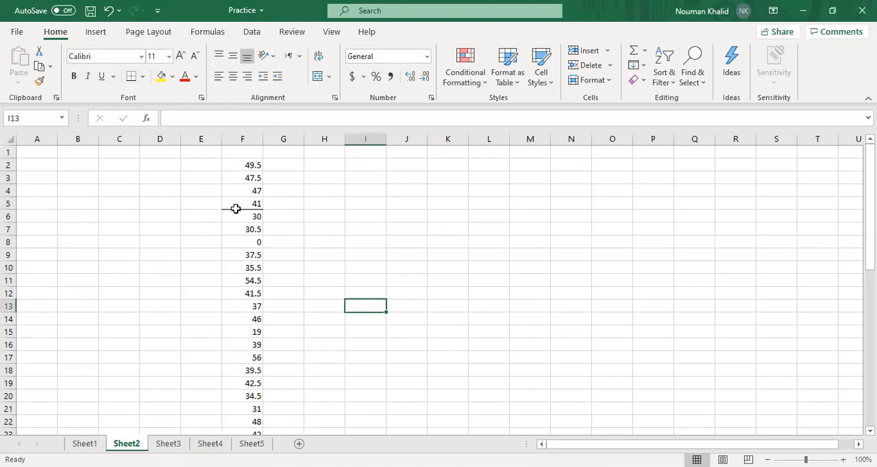
Apply thick outside borders to the range F3:F5 and undo them
drag(233, 177, 239, 203)
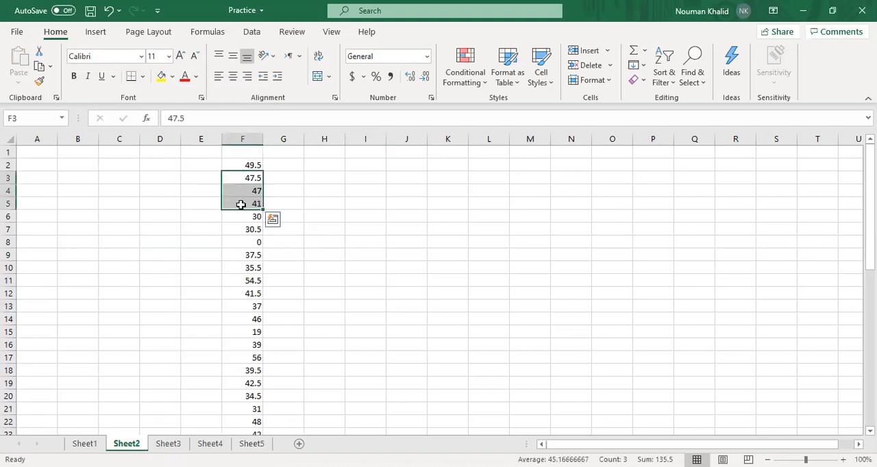
click(143, 77)
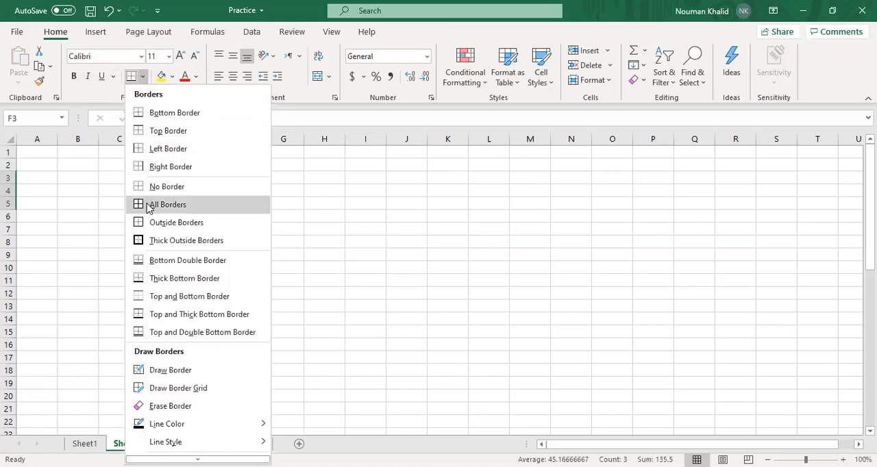
click(159, 241)
click(295, 245)
key(ctrl+z)
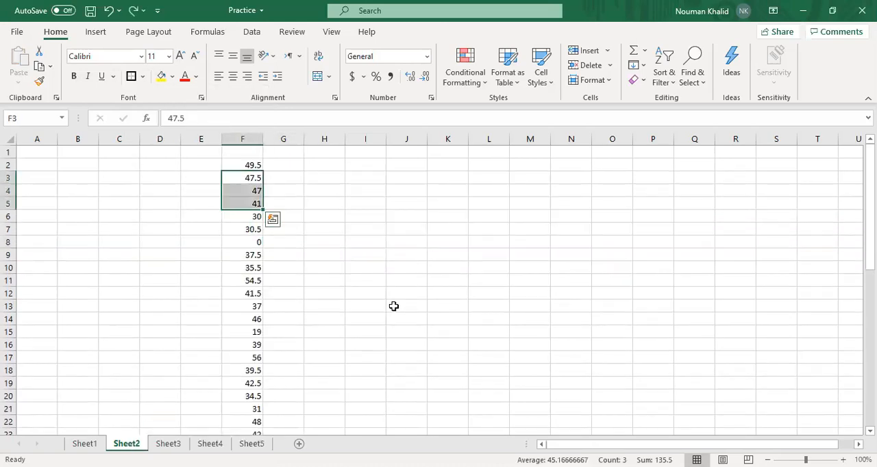
Check the available border options and undo the bottom border on the range F3:F5
click(177, 203)
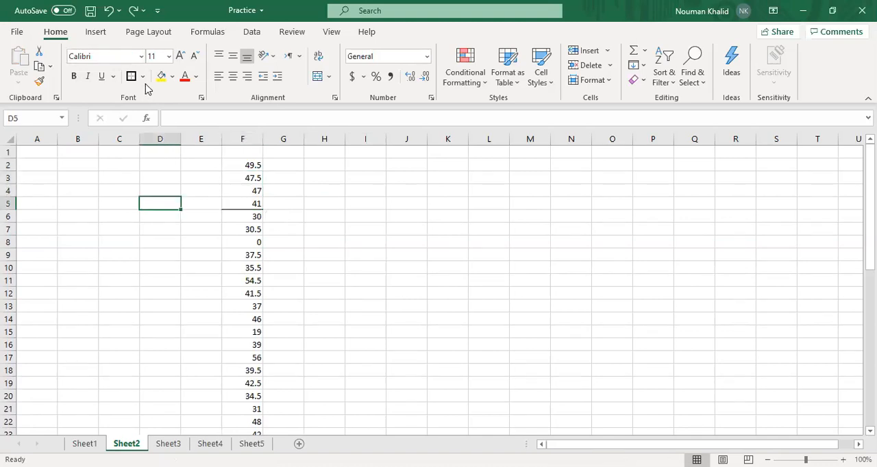
click(143, 77)
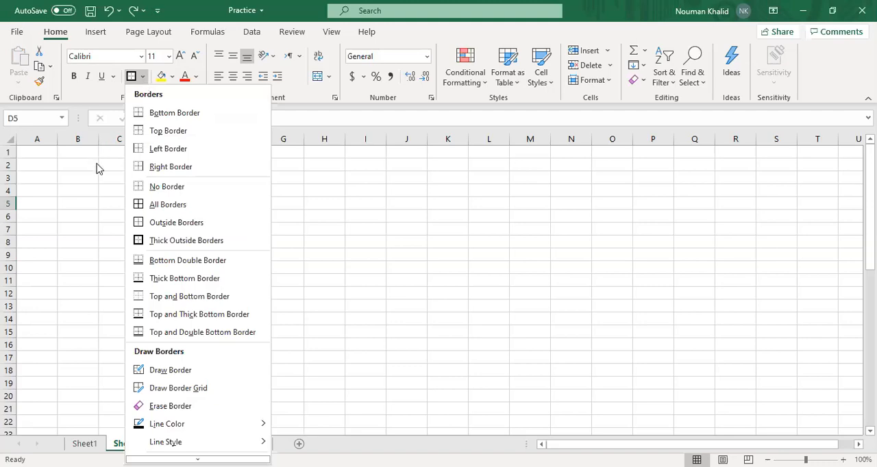
click(123, 152)
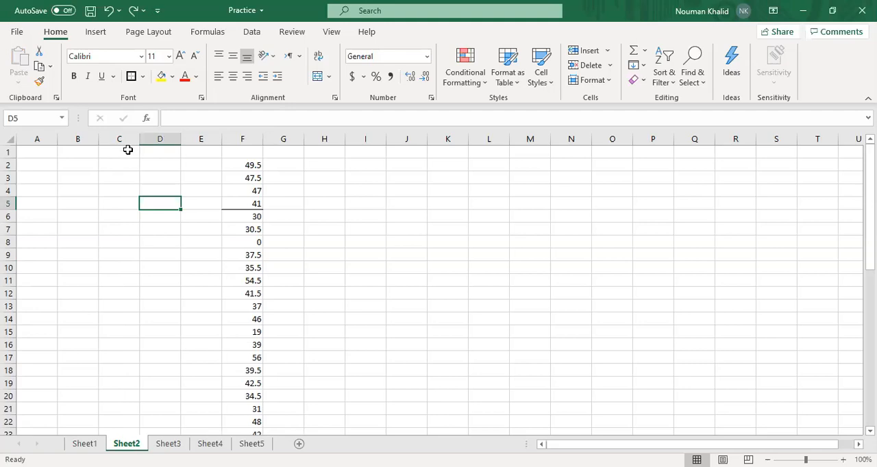
key(ctrl+z)
click(166, 159)
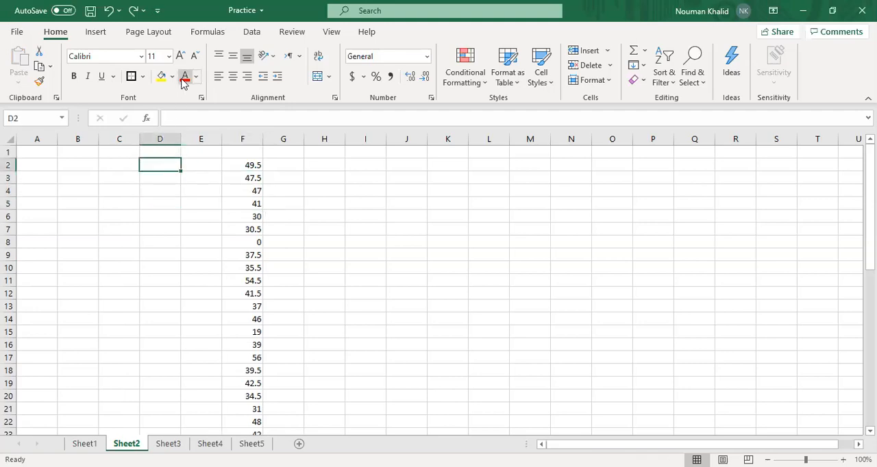
Color the value in cell F2 red and fill cell F3 with yellow
click(237, 166)
click(185, 77)
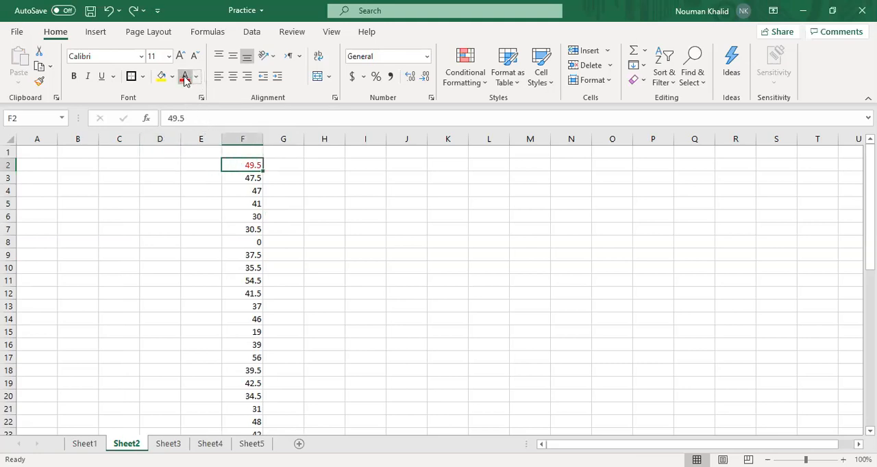
click(229, 182)
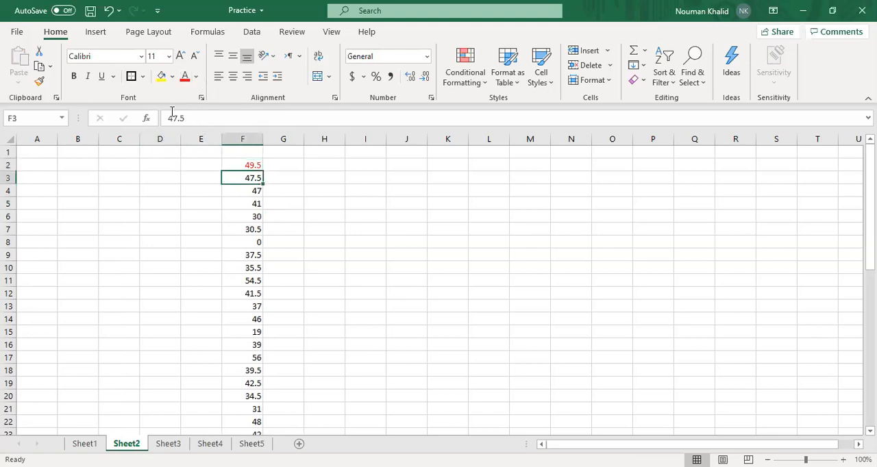
click(162, 76)
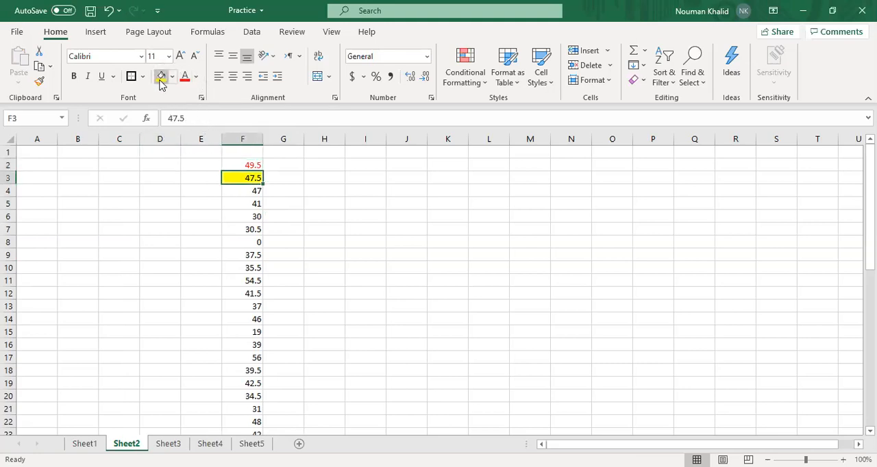
Undo the yellow fill in cell F3 and the red font color in cell F2
click(295, 255)
key(ctrl+z)
key(ctrl+z)
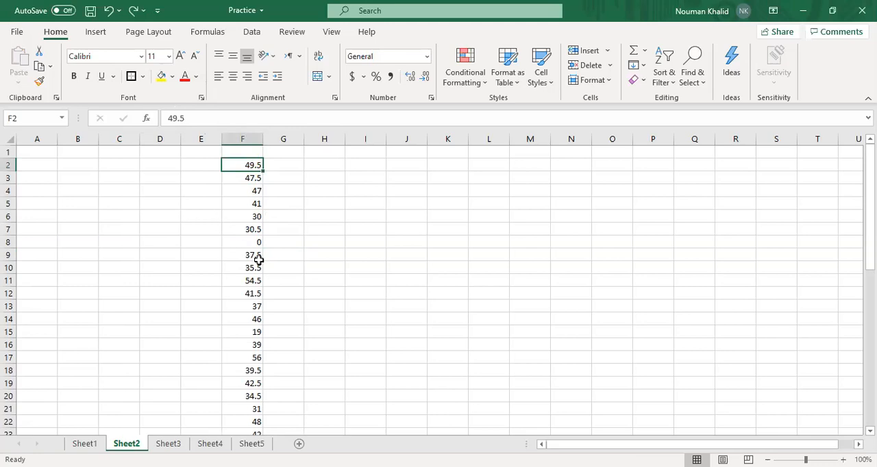
Select the zero values in cells F8, F28 and F40 together, fill them with yellow, and review the highlighted cells down the column
scroll(258, 260, down, 1)
scroll(259, 260, down, 7)
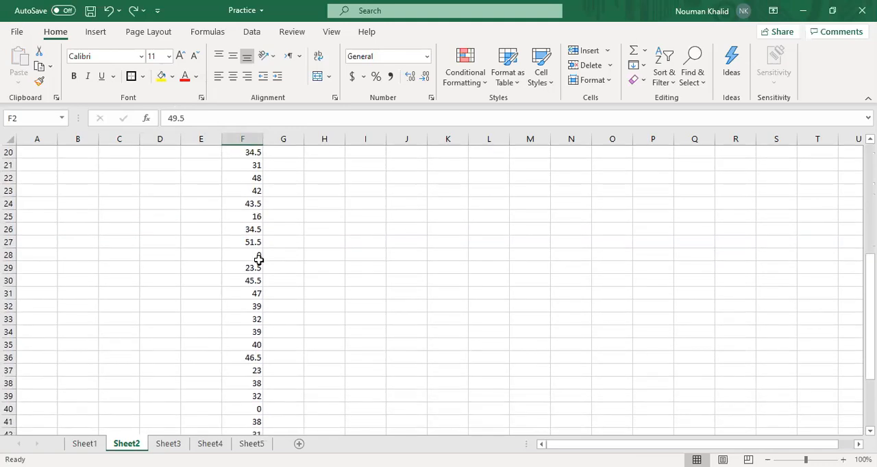
scroll(258, 259, down, 3)
scroll(258, 260, up, 6)
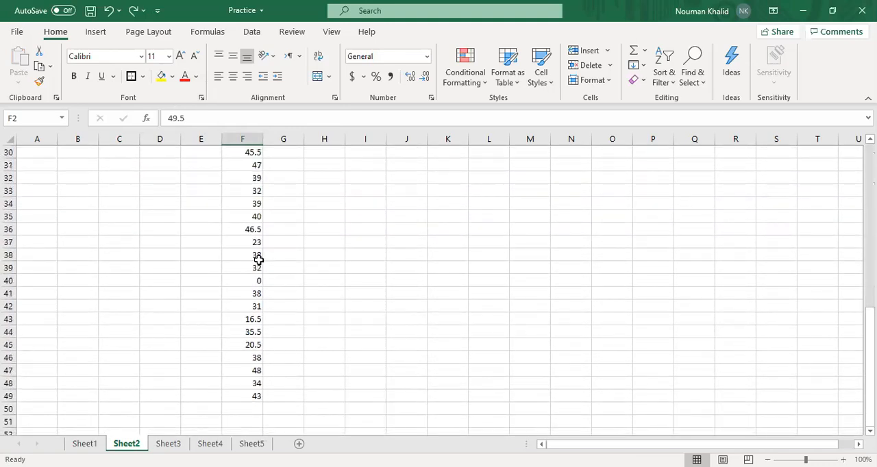
scroll(258, 259, up, 6)
click(246, 244)
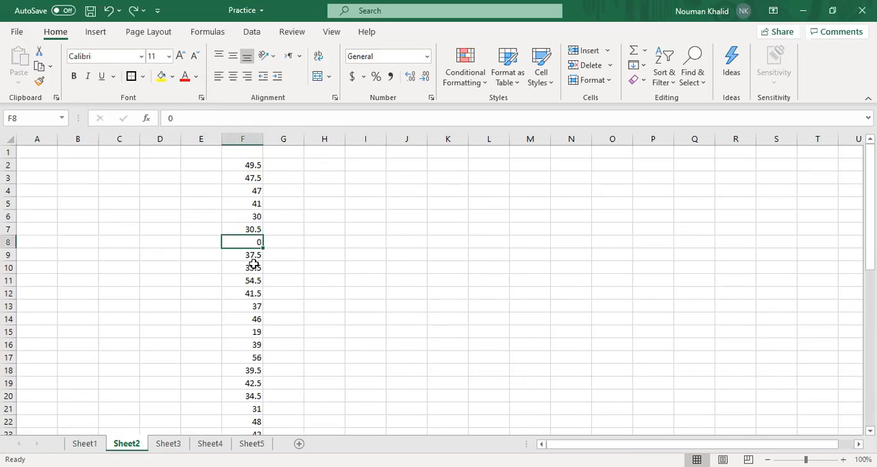
scroll(254, 264, down, 3)
scroll(253, 264, down, 2)
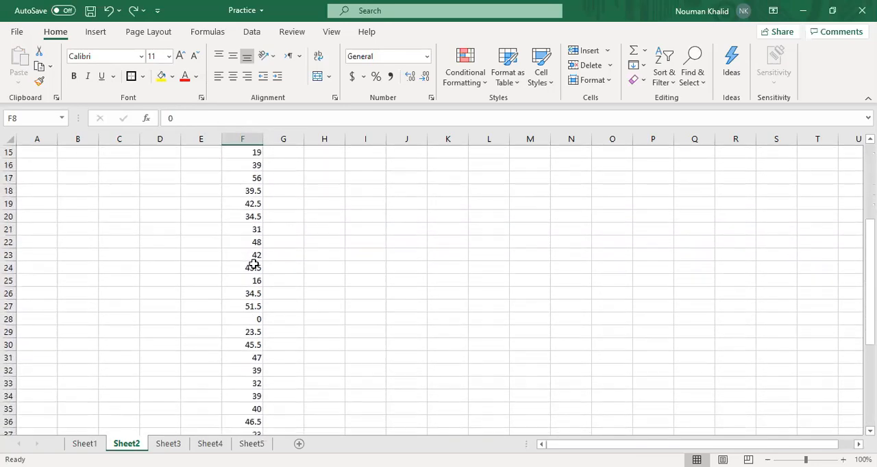
ctrl+click(240, 292)
scroll(241, 292, down, 4)
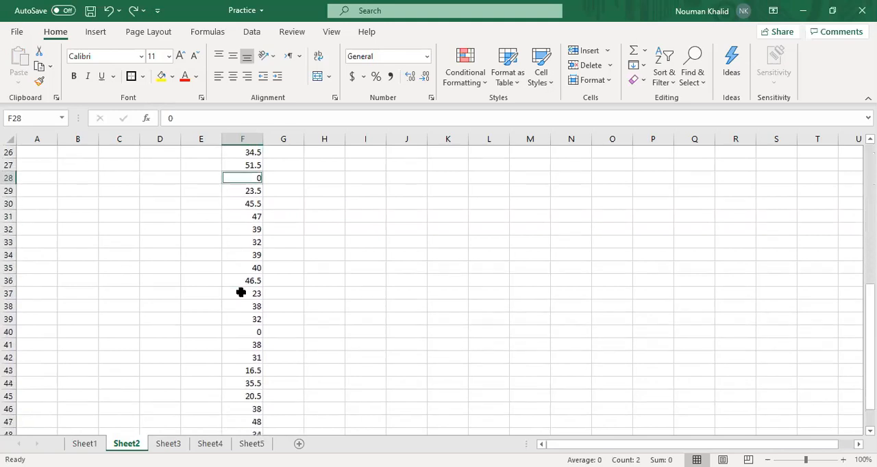
ctrl+click(251, 307)
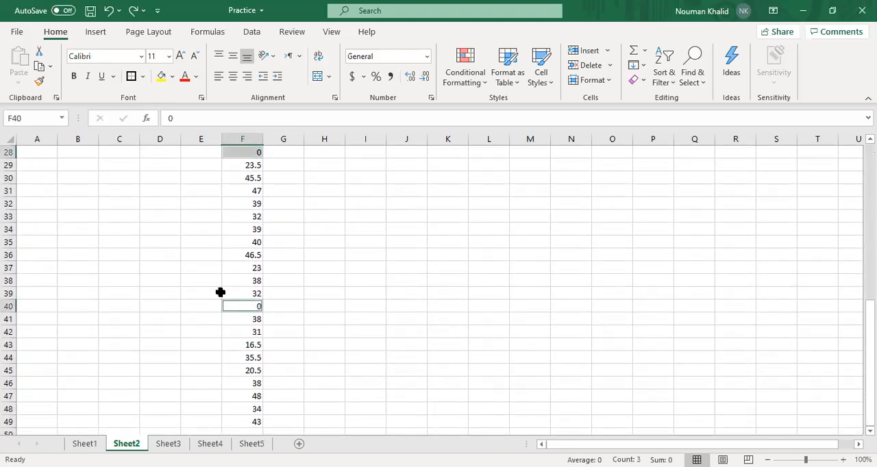
scroll(220, 292, down, 3)
scroll(220, 293, up, 6)
scroll(220, 293, up, 6)
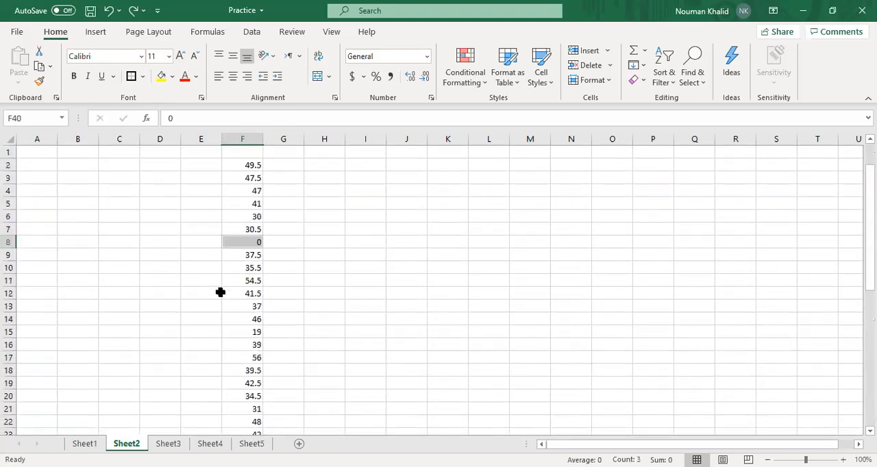
click(163, 77)
scroll(226, 183, down, 8)
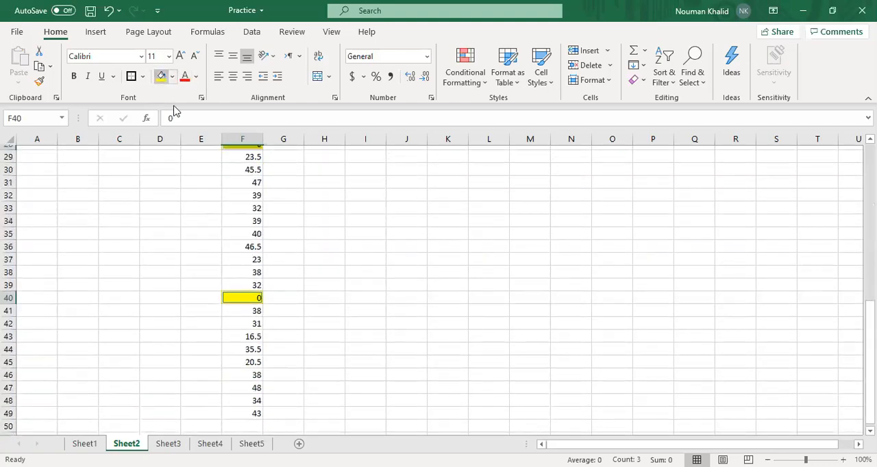
scroll(225, 183, up, 8)
click(451, 251)
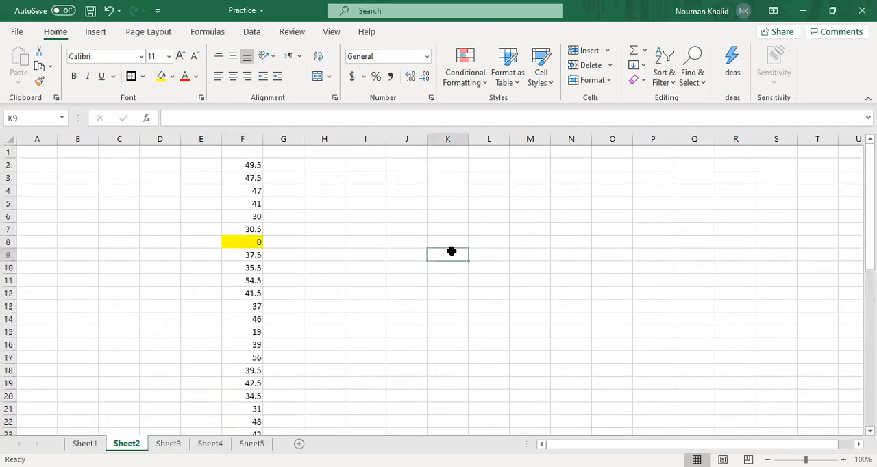
scroll(311, 246, down, 12)
scroll(311, 245, down, 3)
scroll(311, 246, up, 15)
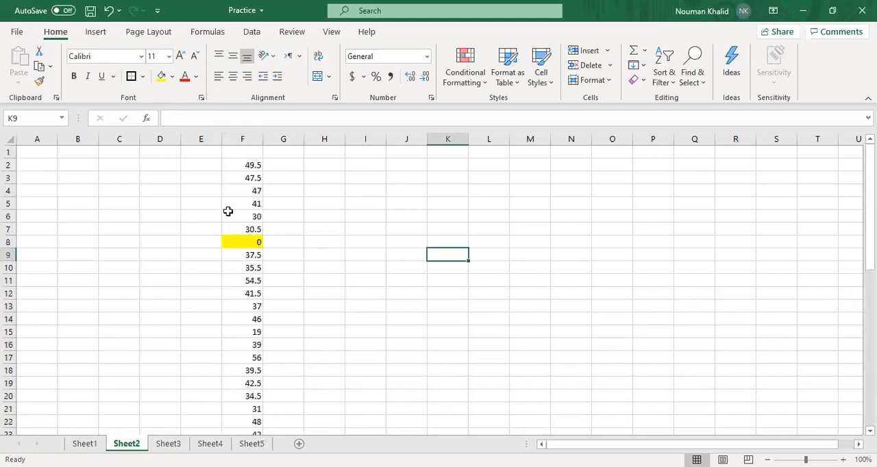
Increase the height of row 2 to about three times that of the other rows
click(293, 190)
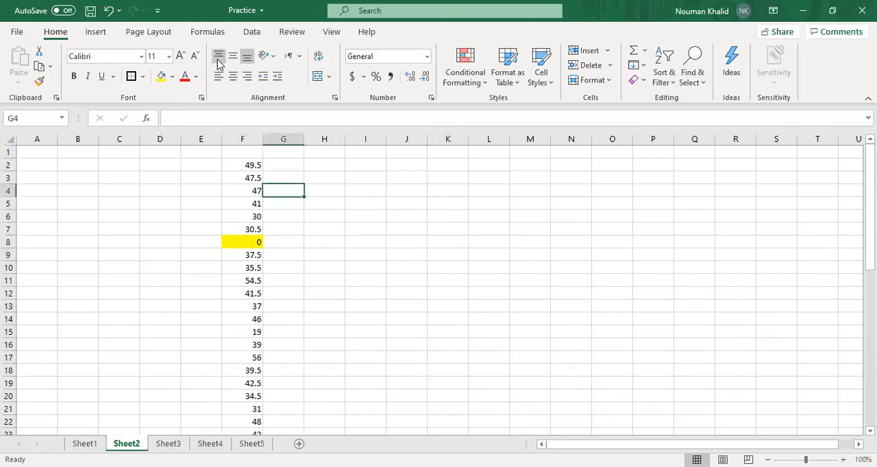
click(218, 57)
click(249, 165)
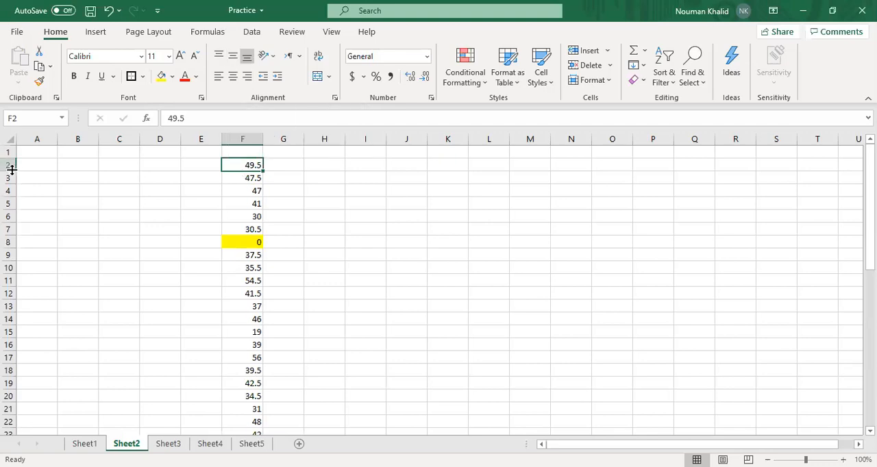
drag(11, 170, 13, 199)
click(316, 207)
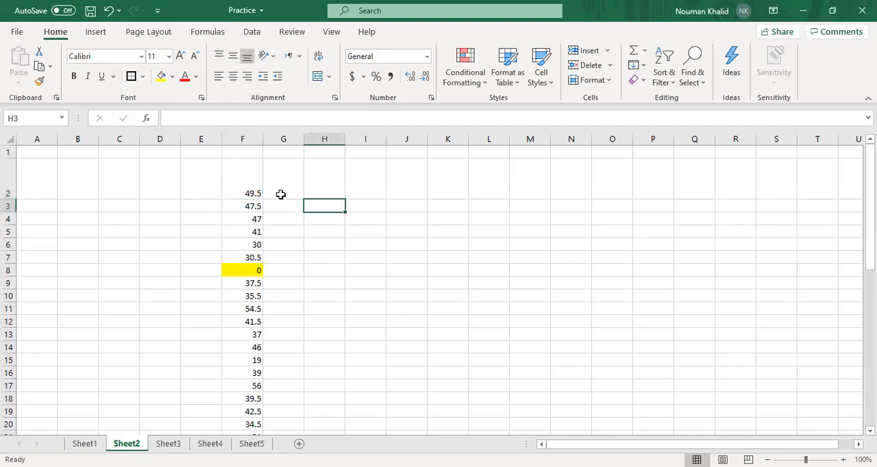
Try middle, top, left and center alignment on the value in cell F2, ending with it centered both ways
click(239, 180)
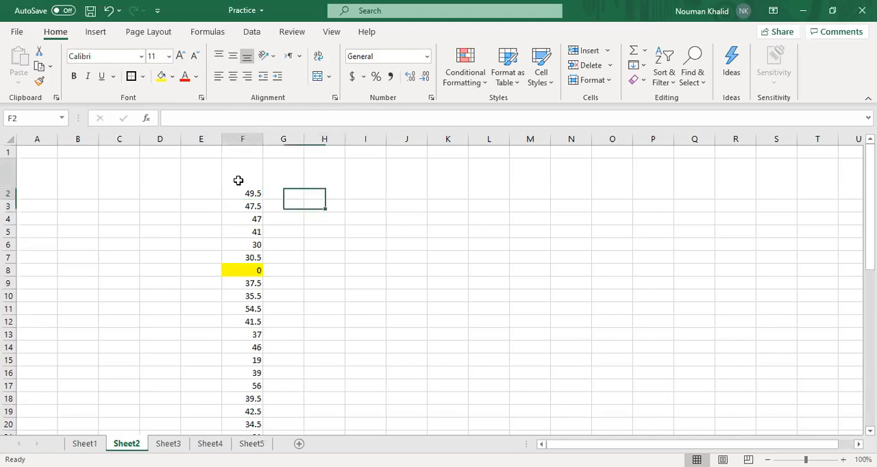
click(233, 56)
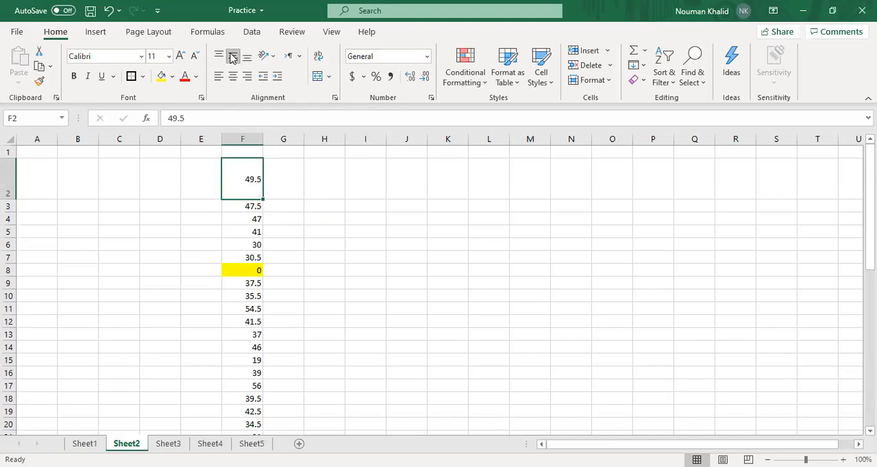
click(219, 56)
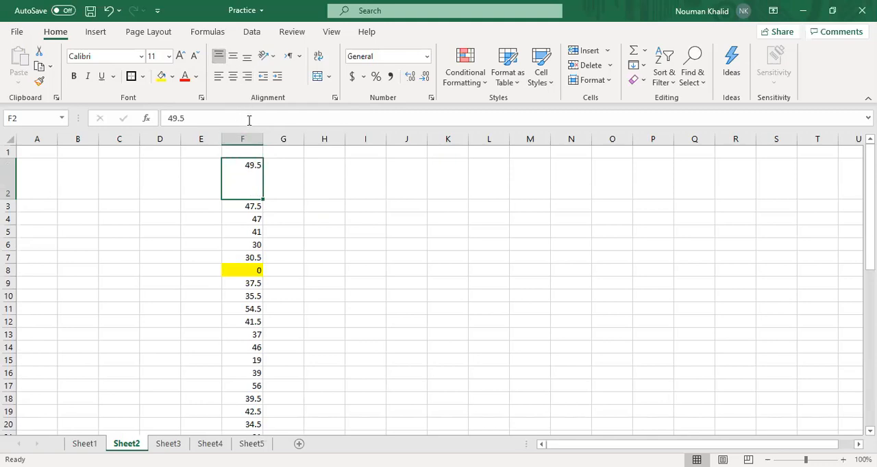
click(222, 79)
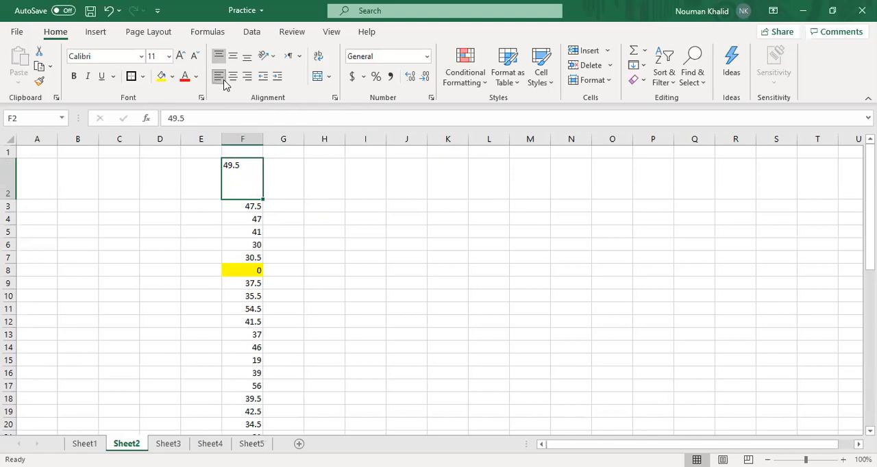
click(233, 76)
click(234, 56)
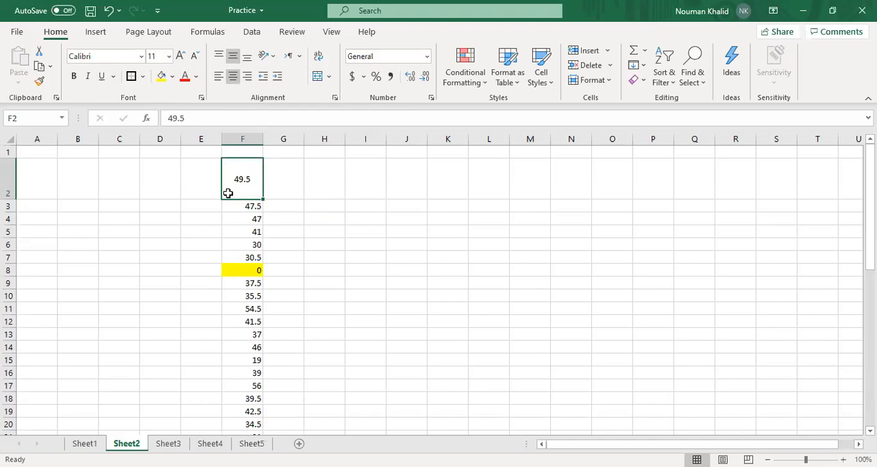
Try the Angle Counterclockwise, Vertical Text, Rotate Text Up and Rotate Text Down orientations on the value in cell F2
click(273, 57)
click(279, 75)
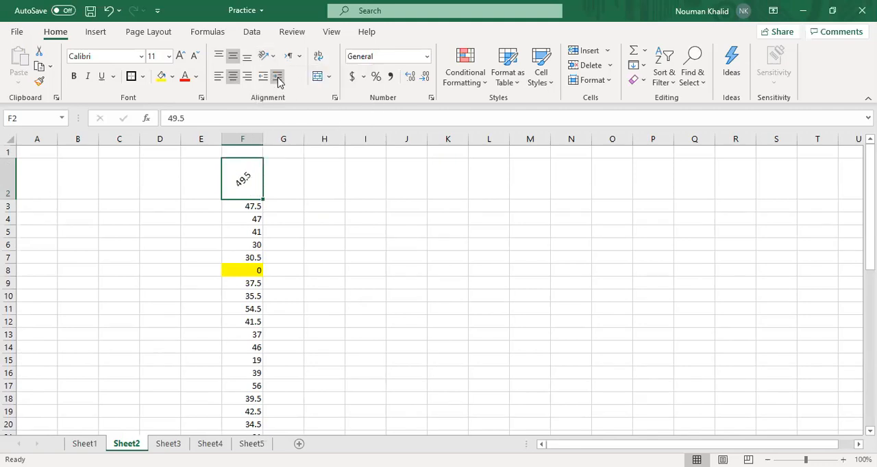
click(271, 56)
click(281, 110)
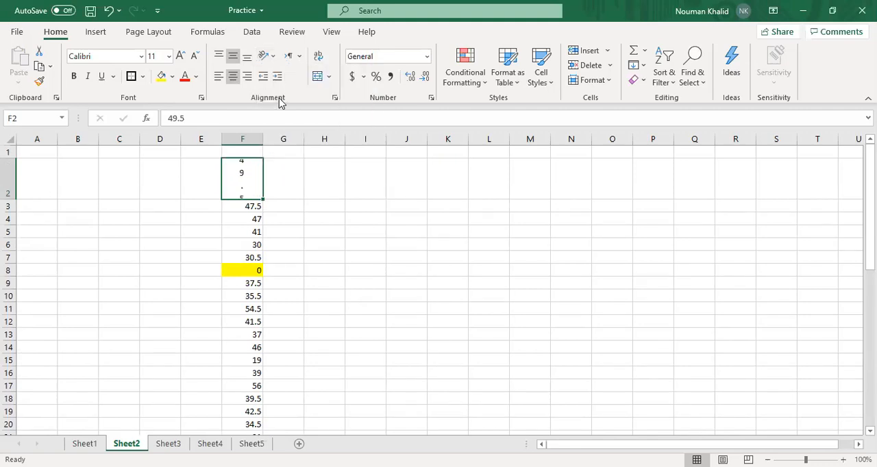
click(272, 59)
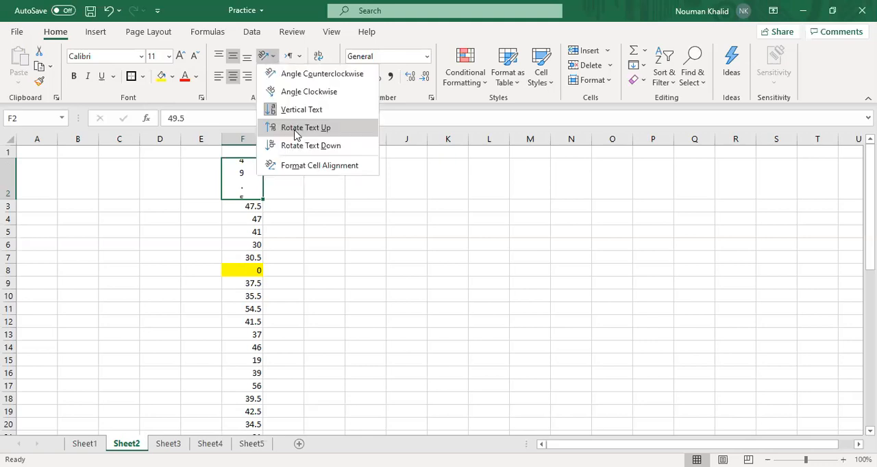
click(296, 129)
click(272, 59)
click(286, 144)
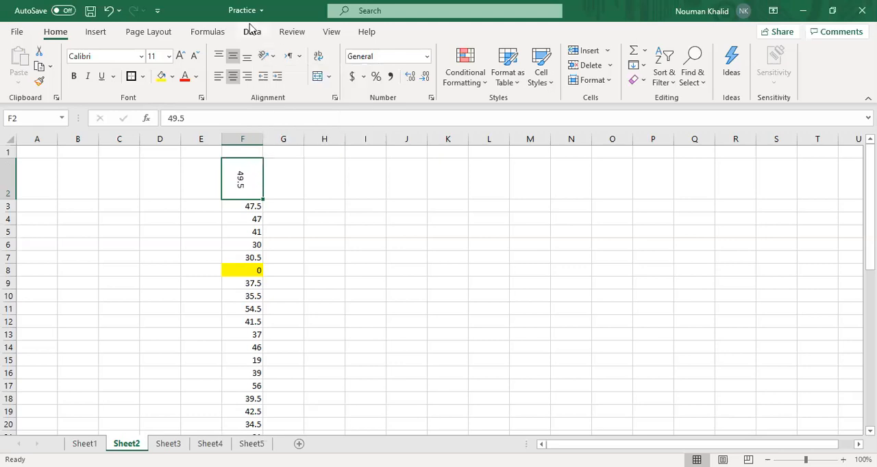
click(264, 57)
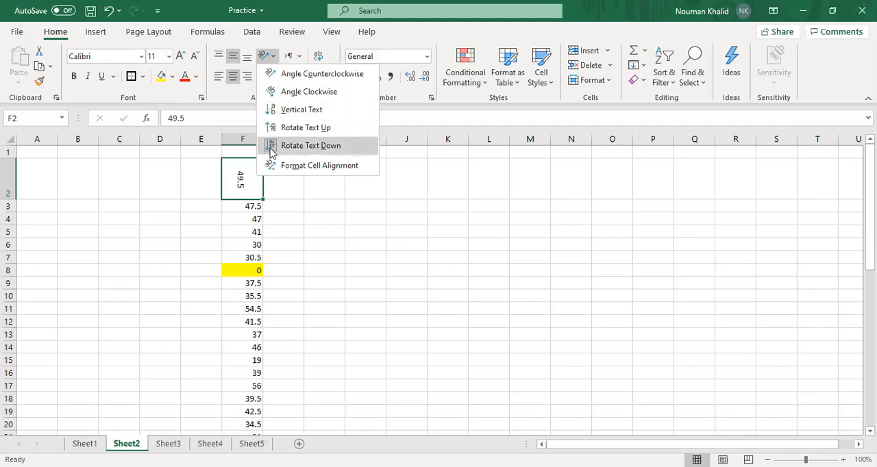
click(271, 152)
Undo the orientation and alignment changes in cell F2 together with the row 2 height change
key(ctrl+z)
key(ctrl+z)
key(ctrl+z)
key(ctrl+z)
key(ctrl+z)
key(ctrl+z)
key(ctrl+z)
key(ctrl+z)
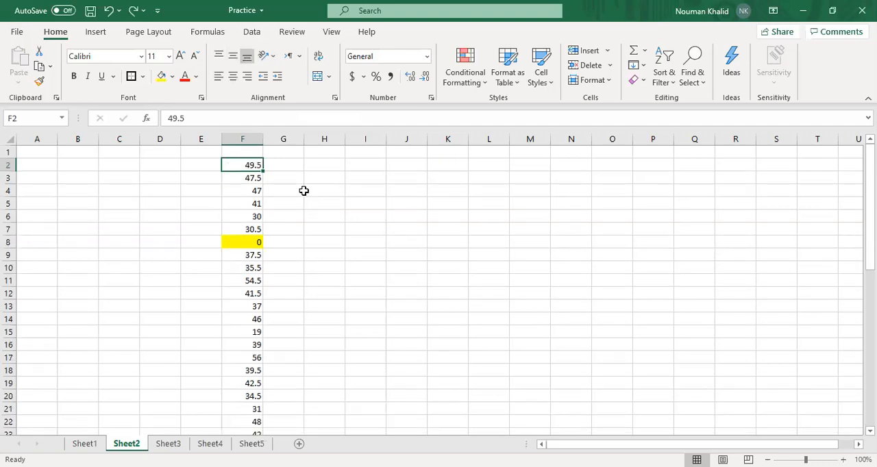
Examine the text direction options and move through the cells of row 2 to see how the selection travels
click(300, 56)
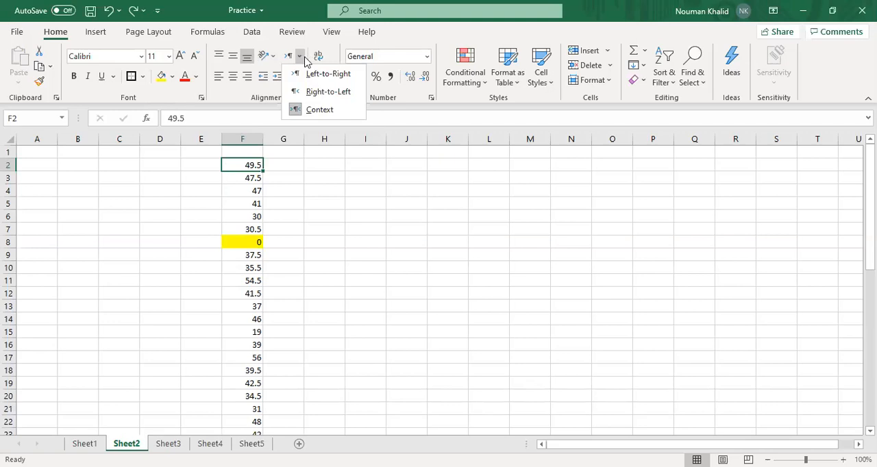
click(279, 167)
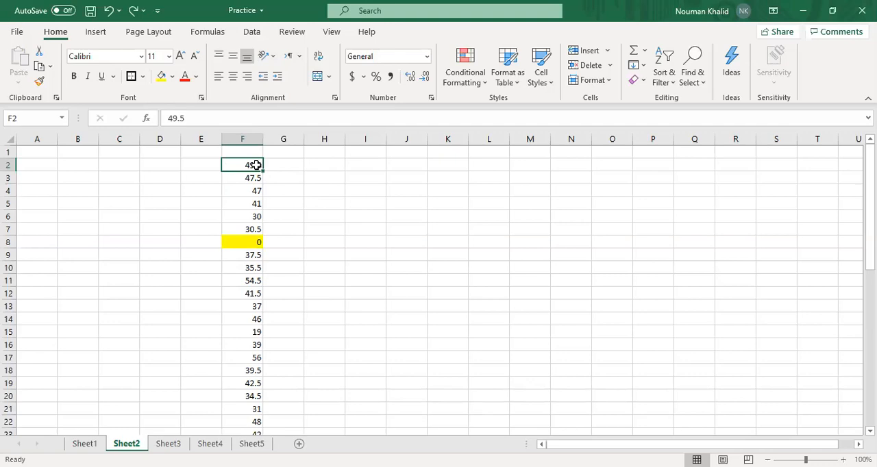
key(Right)
key(Right)
key(Right)
key(Right)
key(Right)
key(Right)
key(Right)
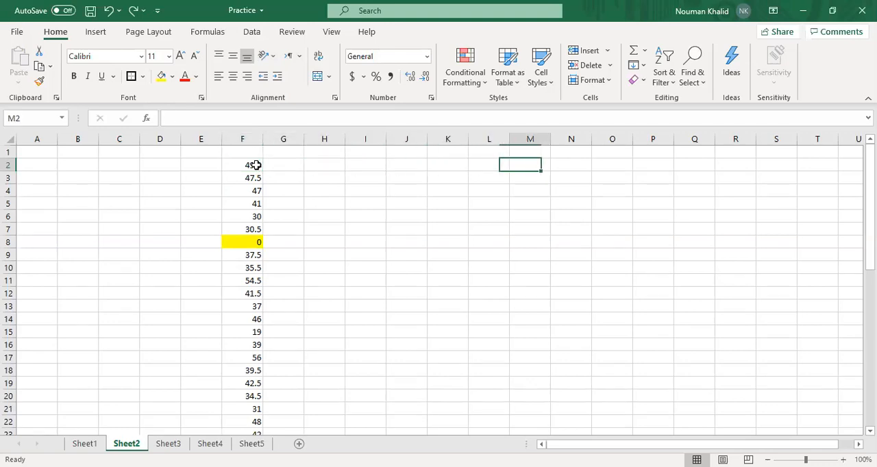
key(Left)
key(Left)
key(Left)
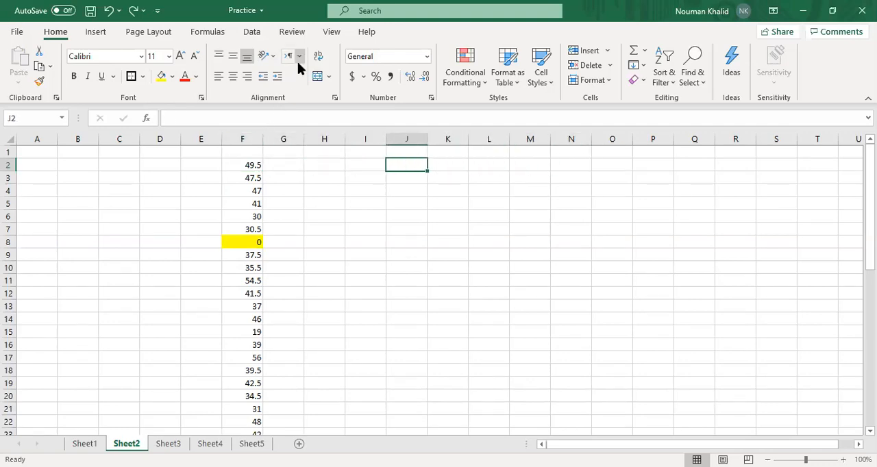
Set the text direction to Left-to-Right in cell J2 and Right-to-Left in cell L2, moving along row 2 to compare
click(298, 59)
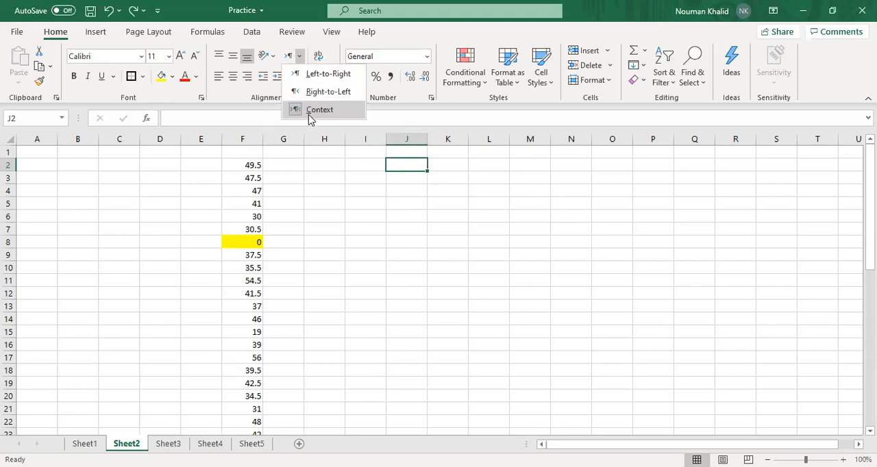
click(313, 76)
key(Right)
key(Right)
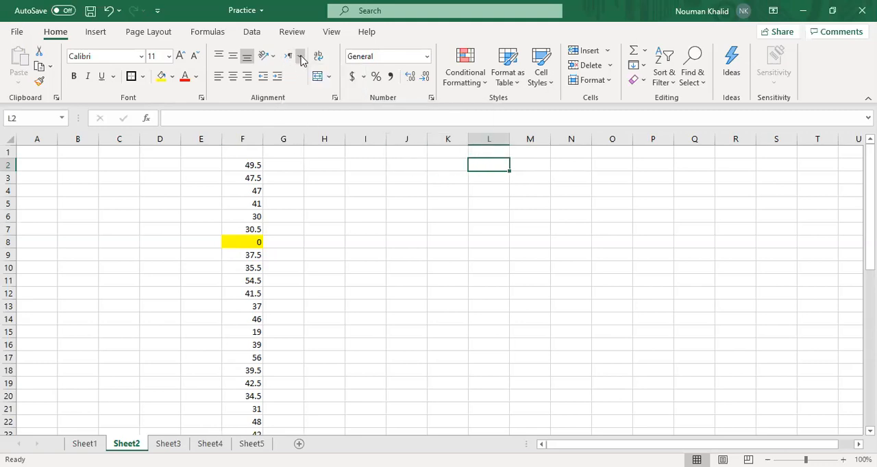
key(Right)
key(Right)
key(Right)
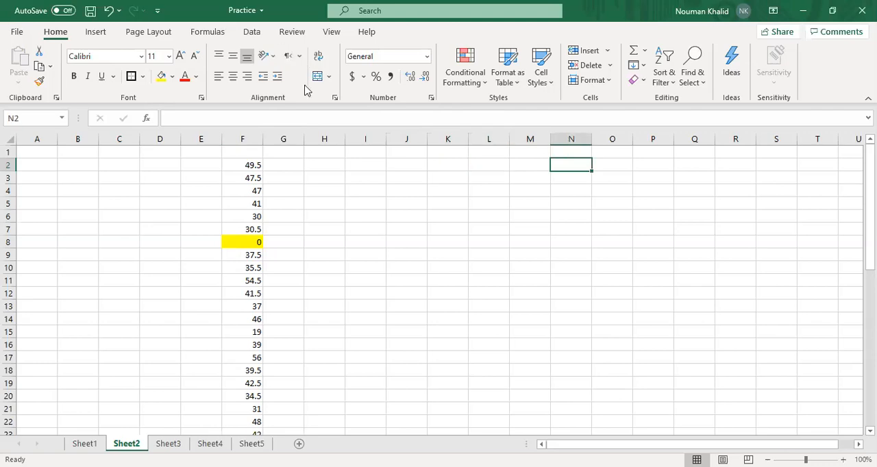
Return along row 2 to cell F2, set its text direction to Context, and check the option while editing the cell's value
key(Left)
key(Left)
key(Left)
key(Left)
key(Left)
key(Left)
key(Left)
key(Left)
key(Left)
key(Left)
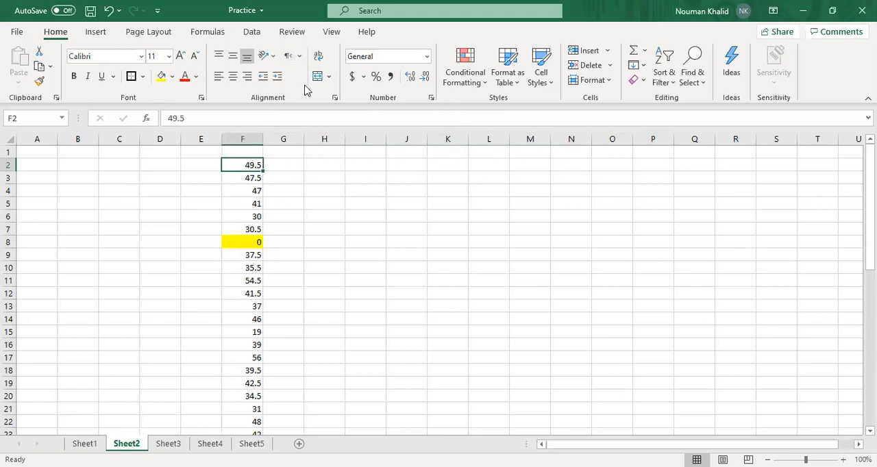
key(Right)
key(Right)
key(Left)
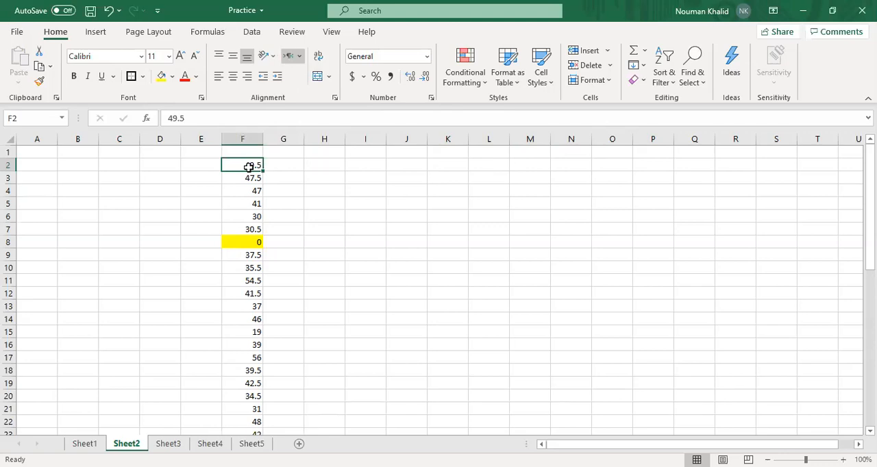
click(189, 119)
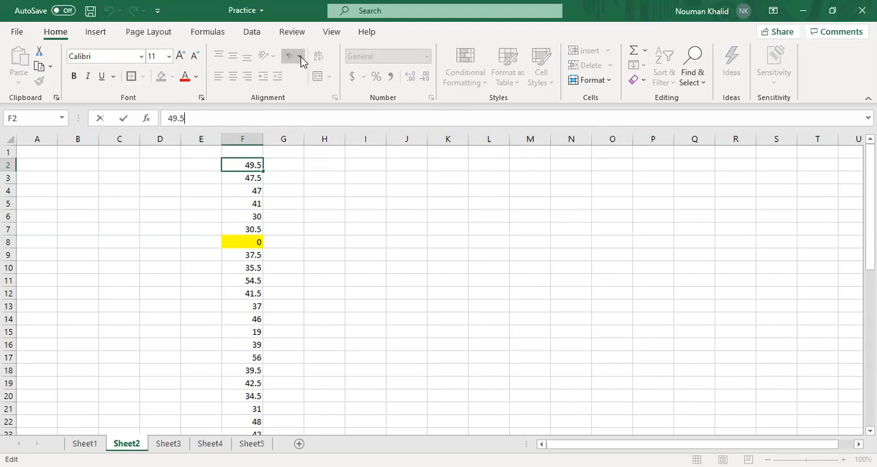
click(229, 191)
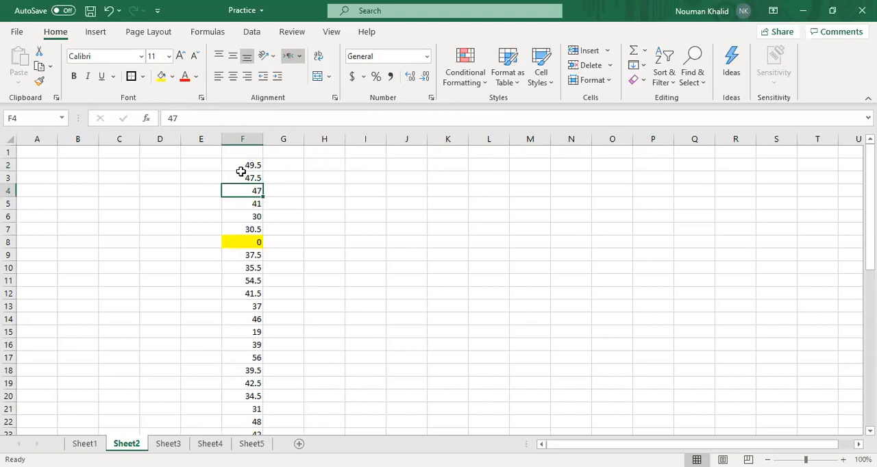
Enter the text "Computing Fundamenals" in cell H2
click(241, 176)
click(236, 165)
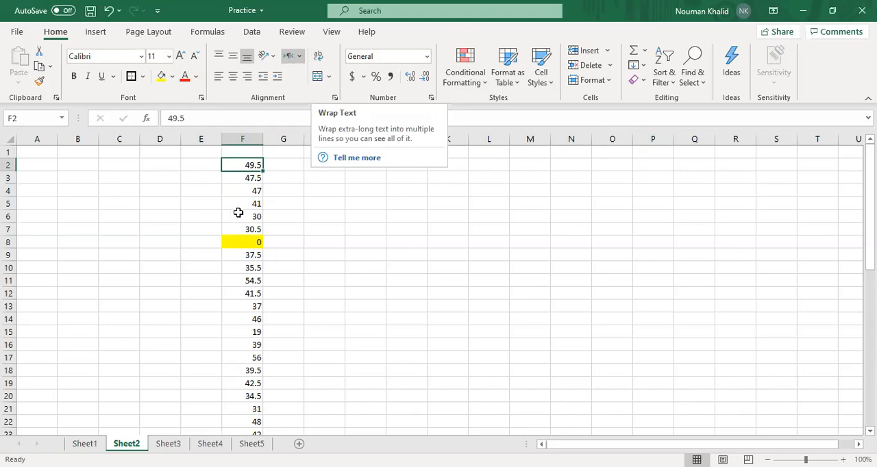
click(286, 166)
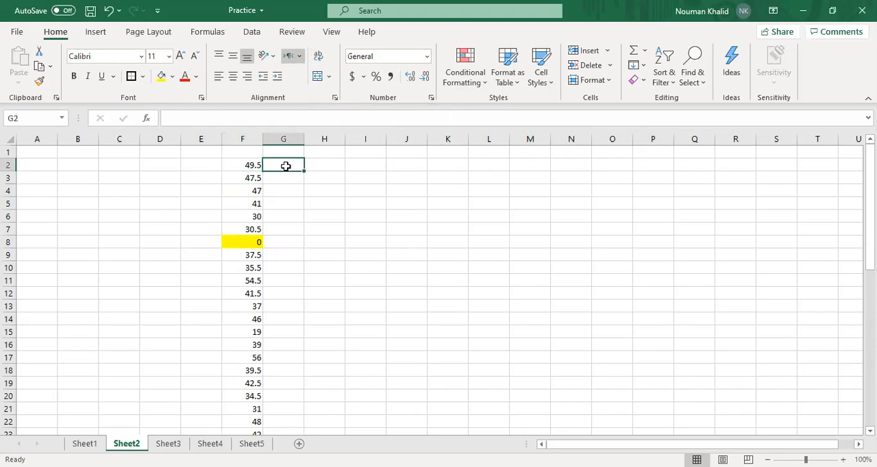
click(325, 165)
text(Coun)
key(BackSpace)
key(BackSpace)
key(BackSpace)
text(omuting)
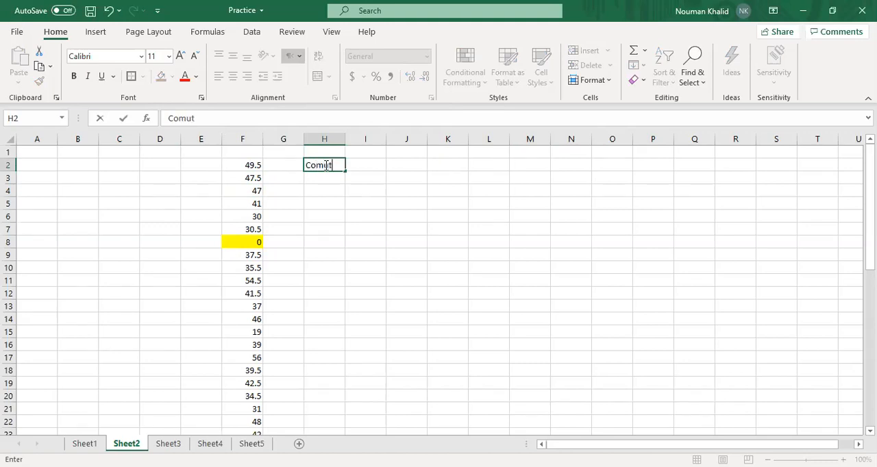
key(BackSpace)
key(BackSpace)
key(BackSpace)
key(BackSpace)
key(BackSpace)
text(puting Fundamenals)
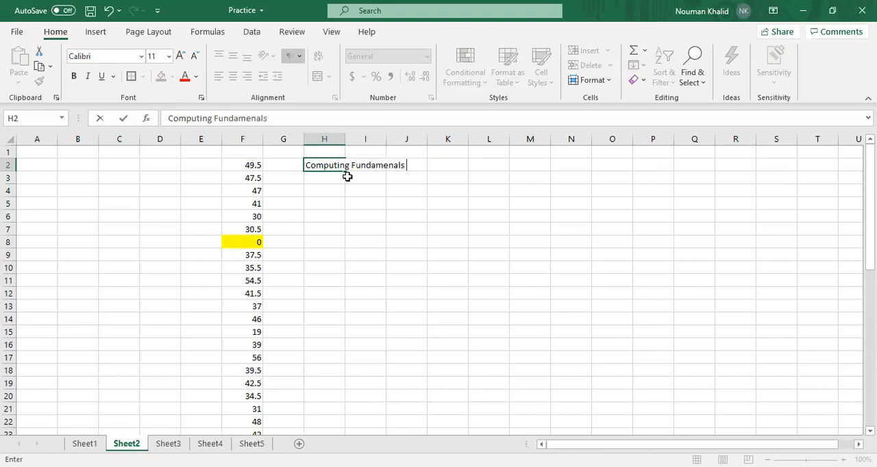
click(343, 203)
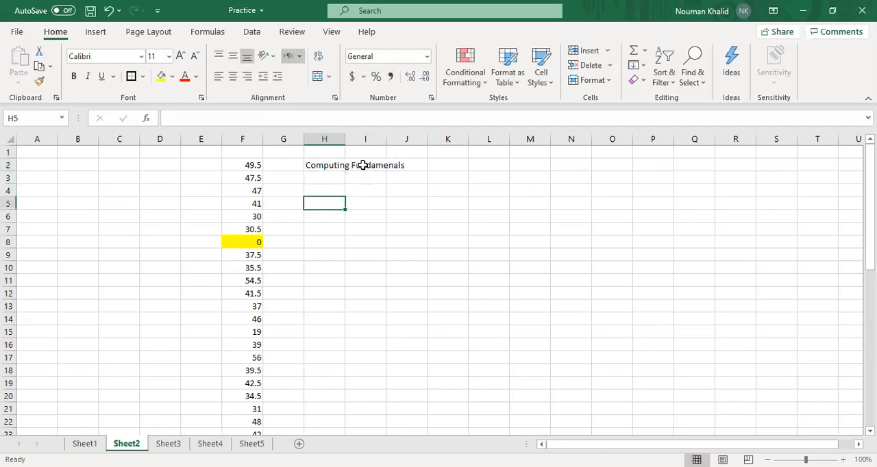
Wrap the text in cell H2, and remove the wrapping again
click(363, 165)
click(357, 191)
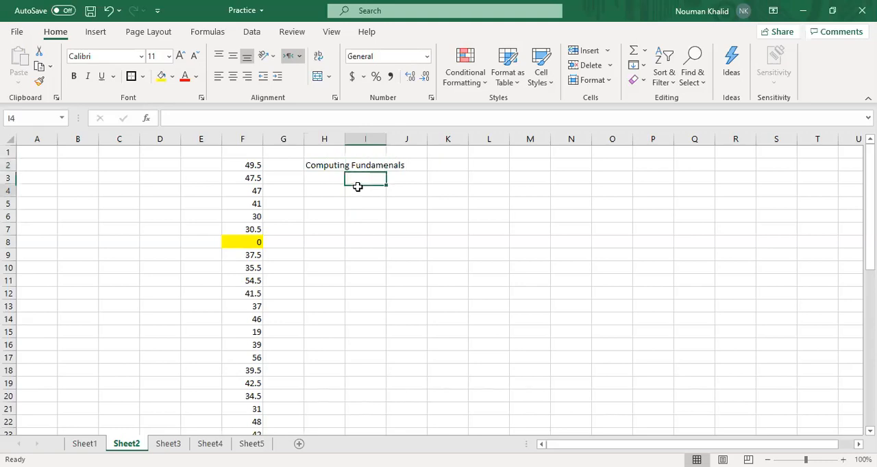
click(322, 165)
click(318, 58)
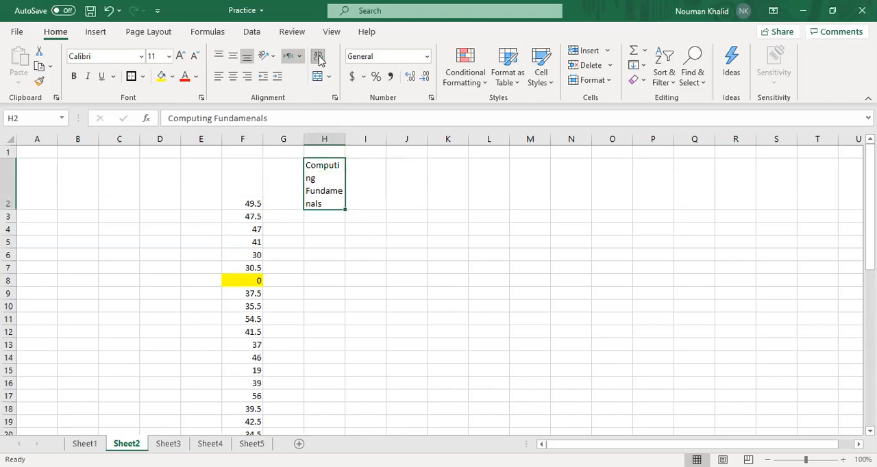
click(318, 57)
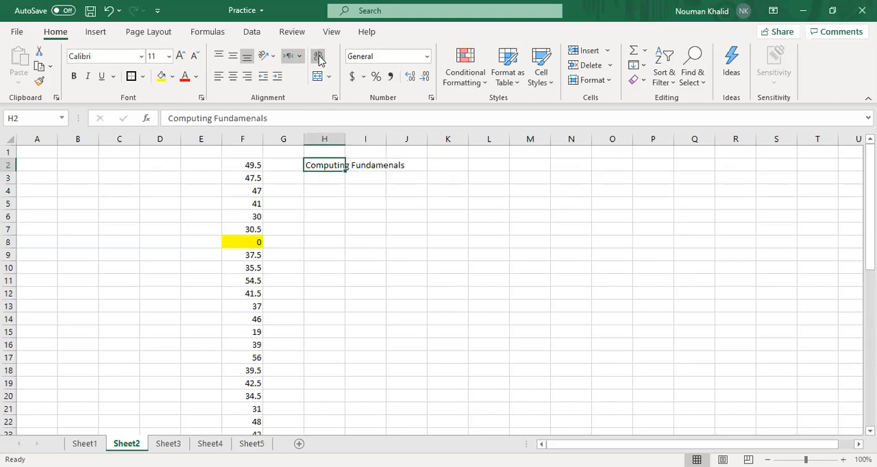
Enter "Semester" in cell I2 beside the overflowing text
click(328, 188)
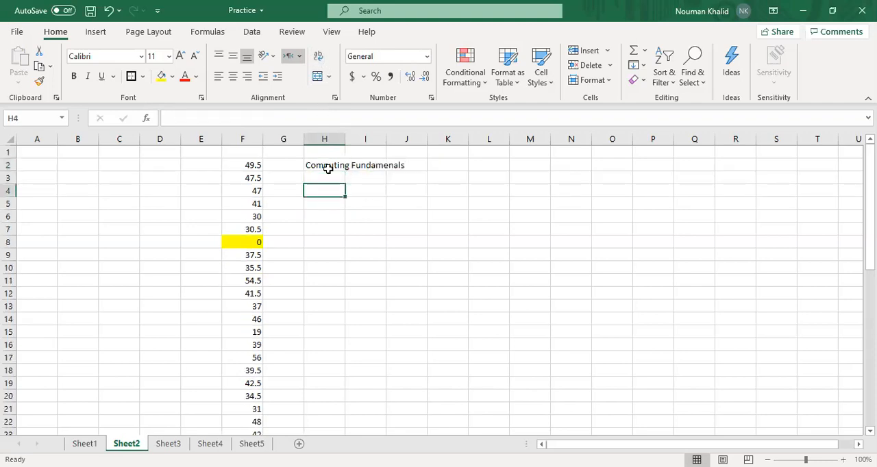
click(364, 168)
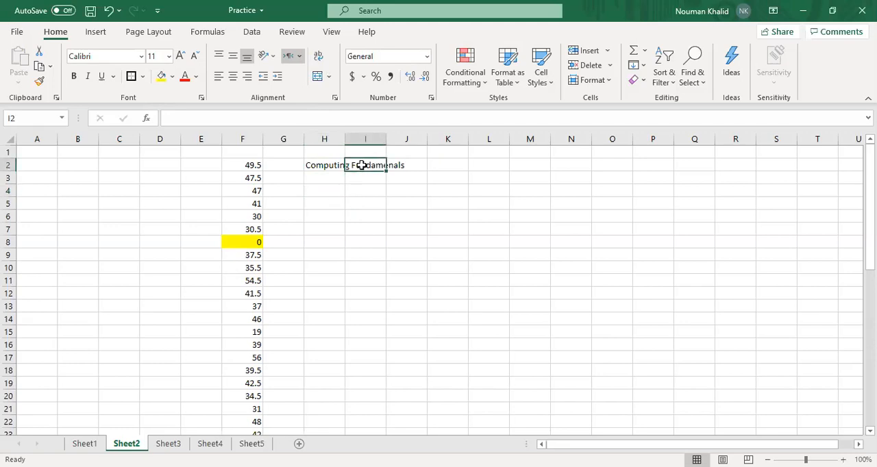
click(333, 163)
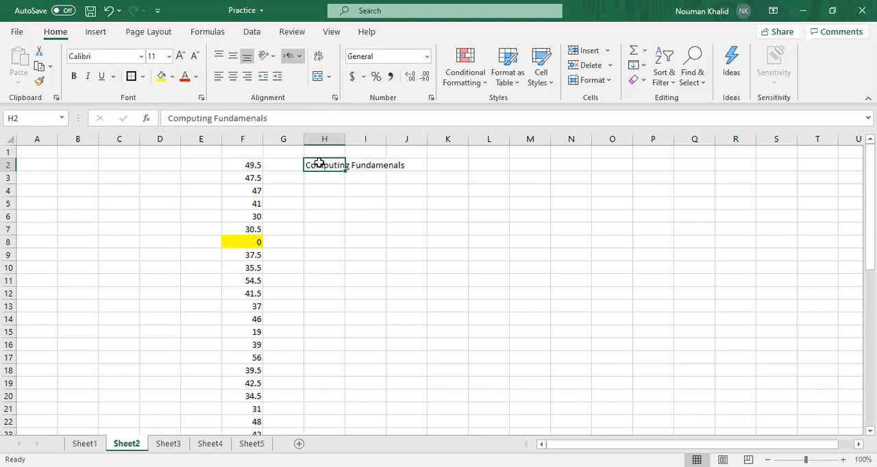
click(365, 165)
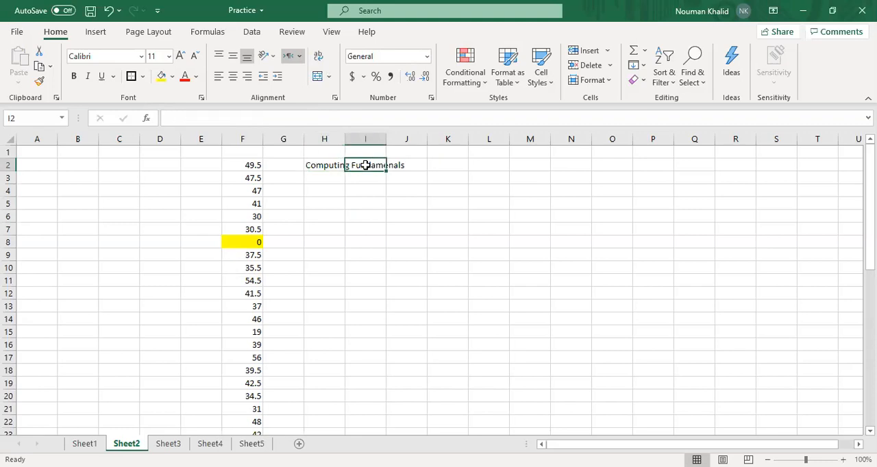
text(Semes)
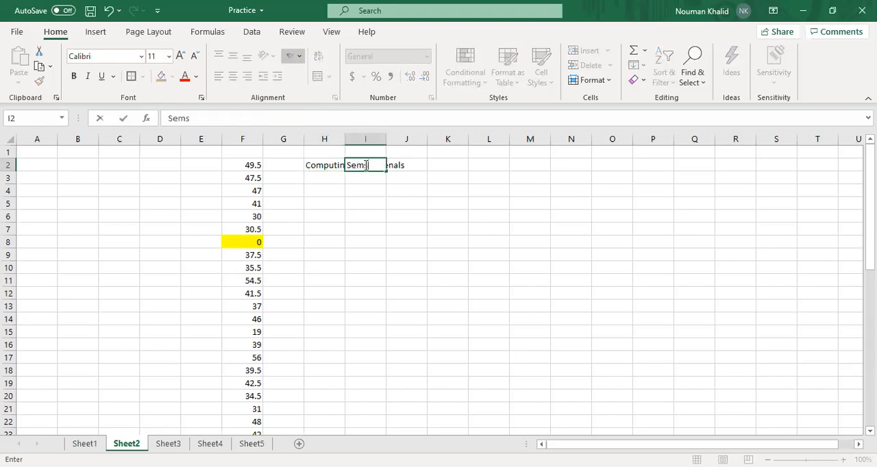
text(ter)
click(363, 214)
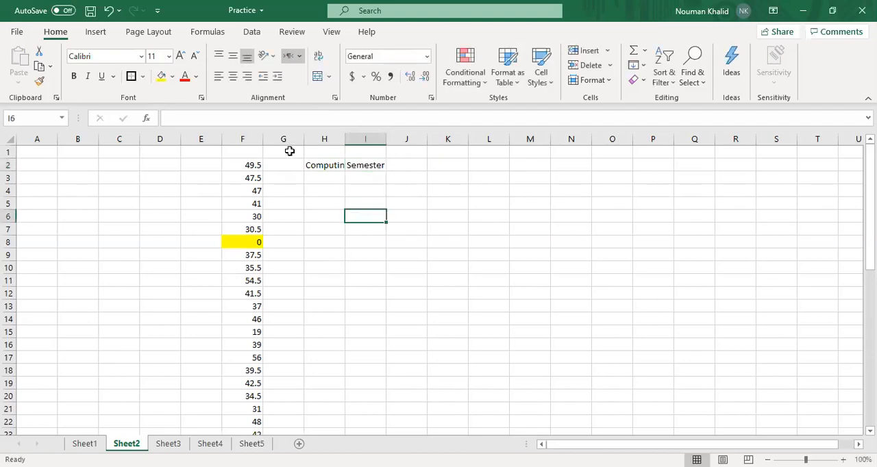
Compare the cut-off text in H2 with its wrapped form by switching Wrap Text on and off
click(326, 168)
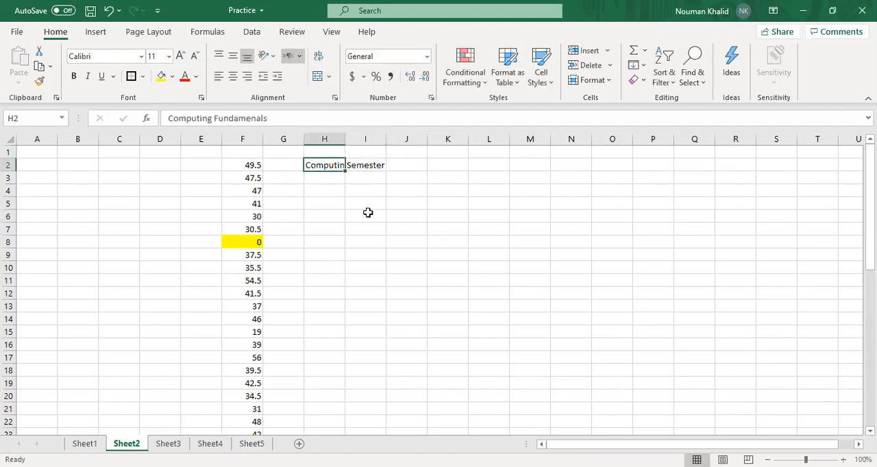
click(368, 212)
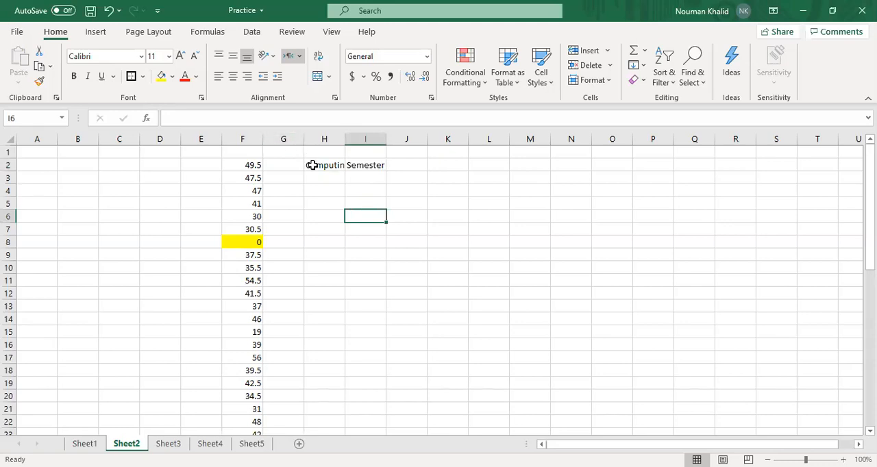
click(333, 242)
click(323, 169)
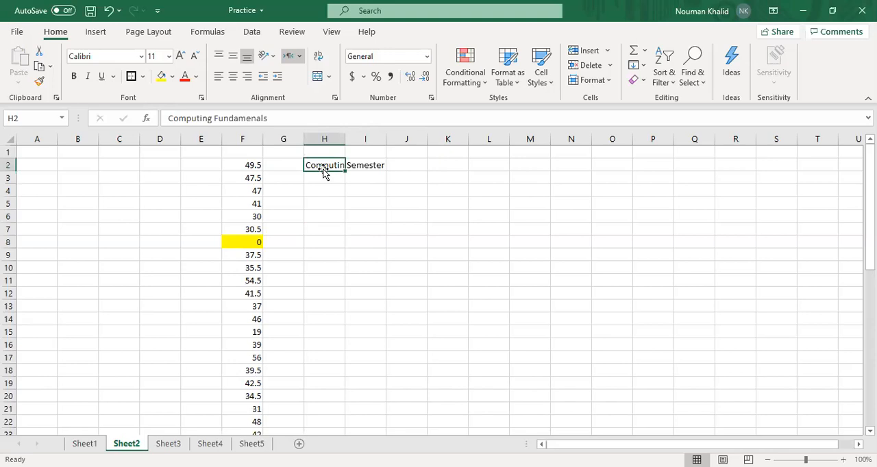
click(318, 56)
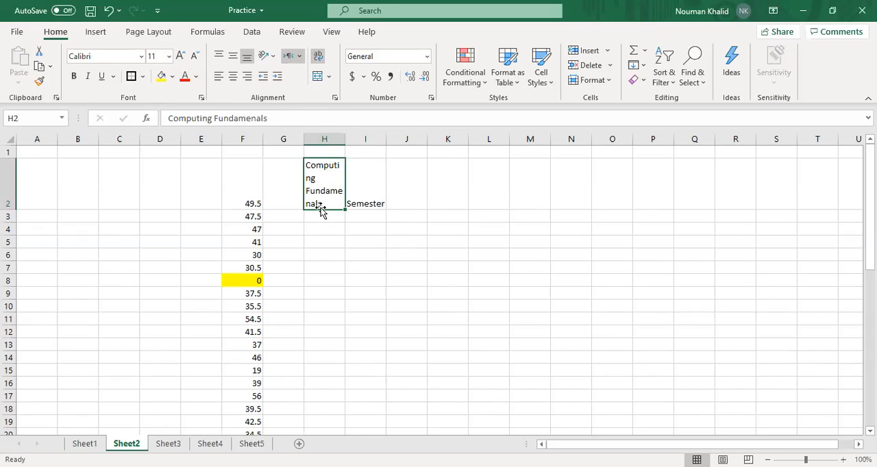
click(317, 57)
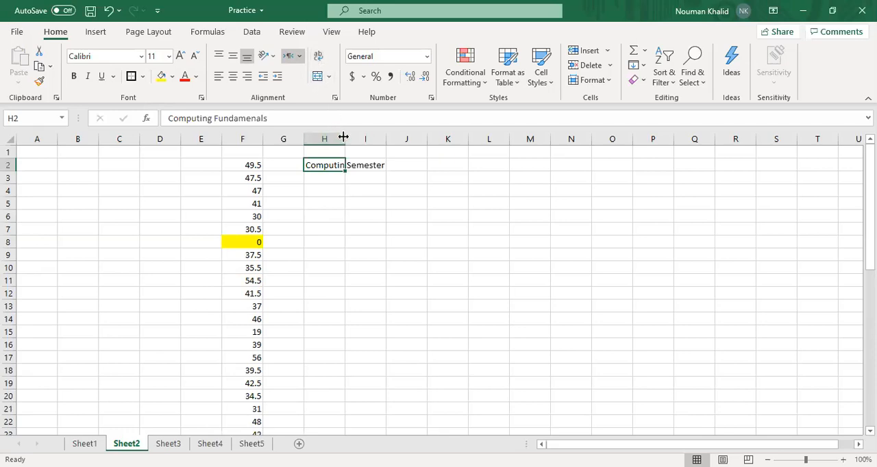
Autofit the width of column H to its text in two different ways, undoing the change each time
click(607, 82)
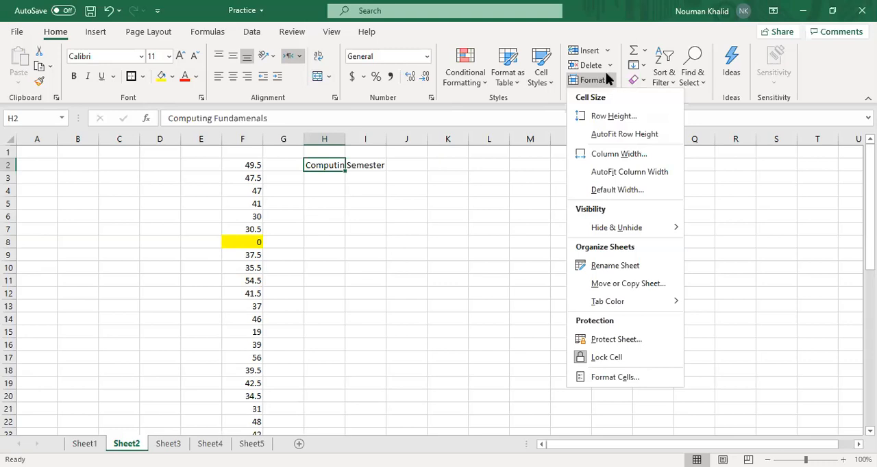
click(612, 176)
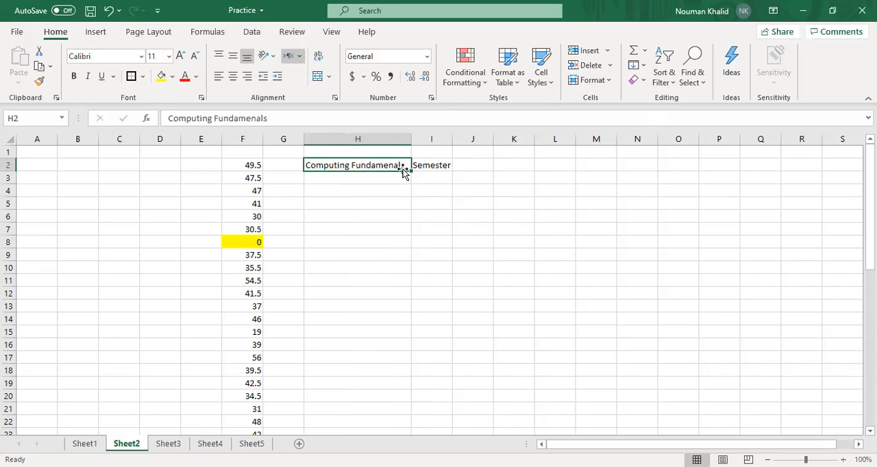
key(ctrl+z)
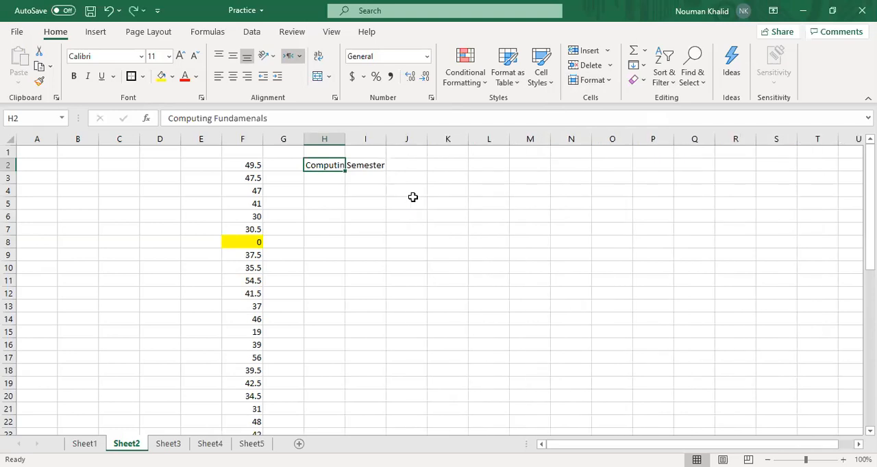
double_click(346, 139)
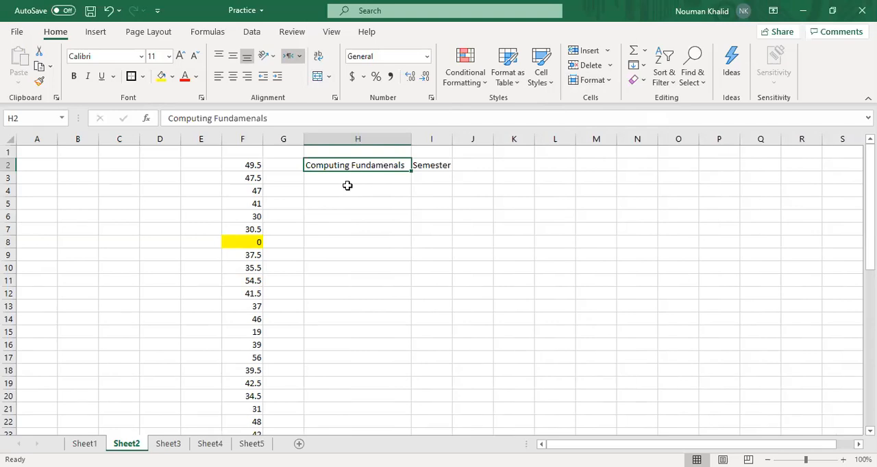
key(ctrl+z)
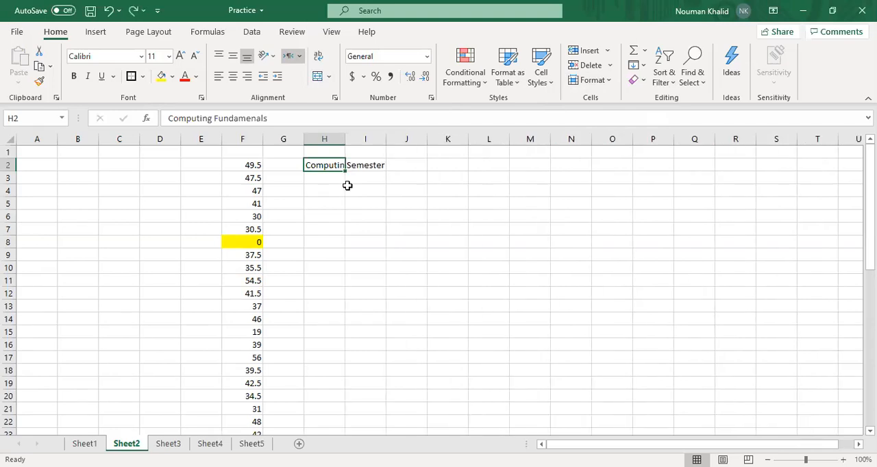
Look over the merge options, and delete "Semester" from cell I2
click(330, 78)
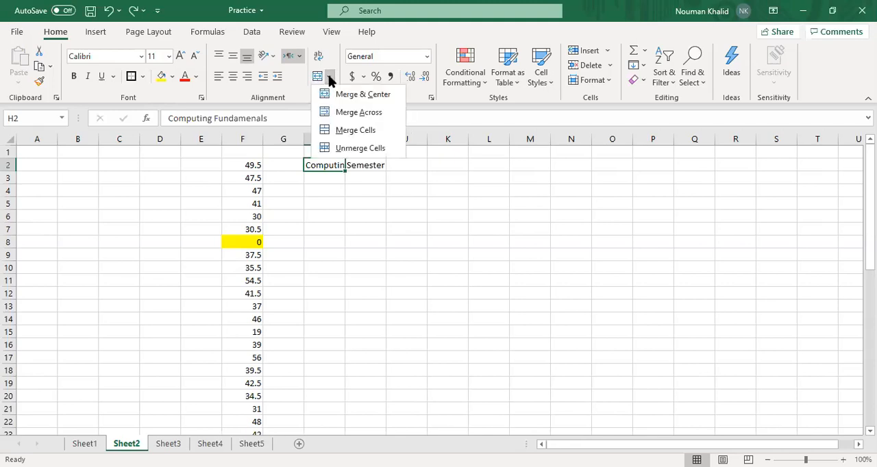
click(327, 244)
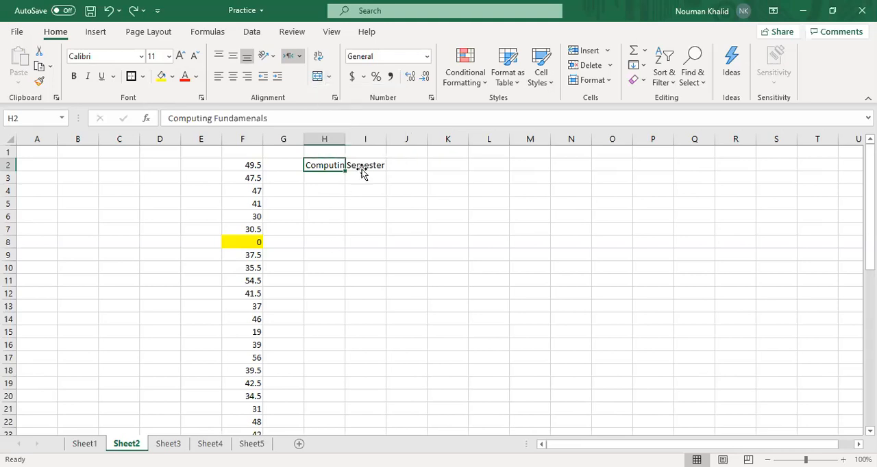
click(362, 172)
key(Delete)
click(363, 194)
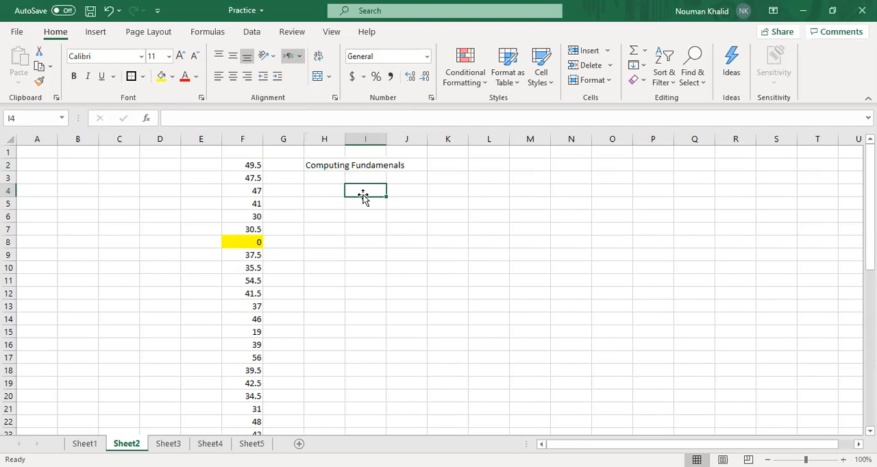
Move the "Computing Fundamenals" text from cell H2 to cell H1
click(323, 166)
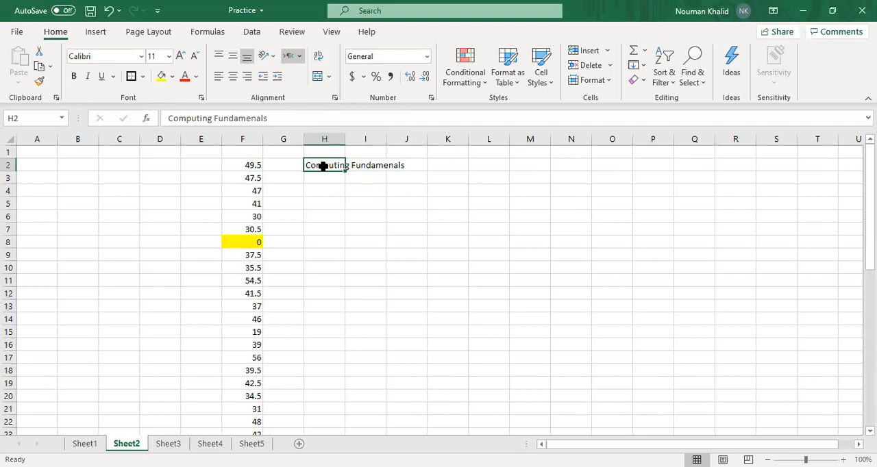
key(ctrl+c)
click(321, 154)
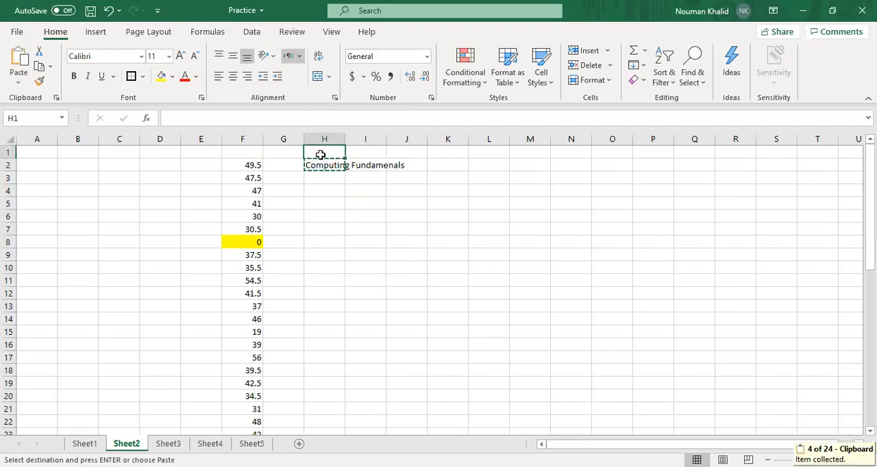
key(ctrl+v)
click(323, 181)
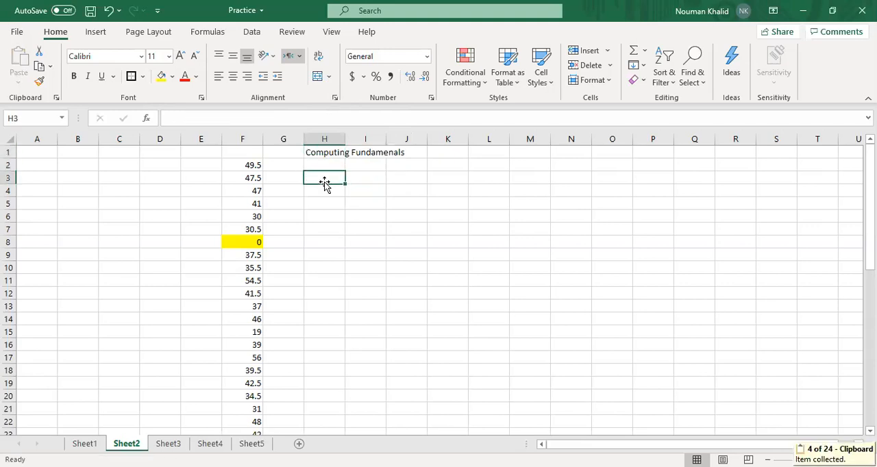
Merge cells H1 to J1 into one cell without centering the text
drag(322, 151, 397, 152)
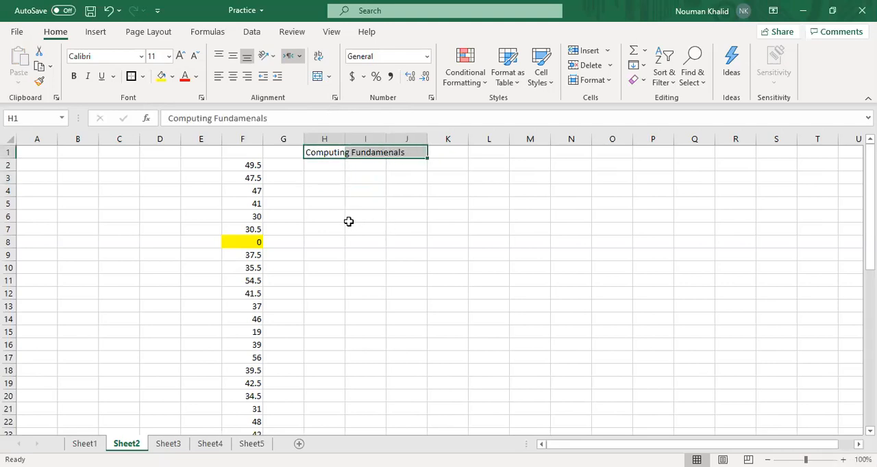
click(329, 79)
click(346, 135)
click(343, 199)
click(379, 205)
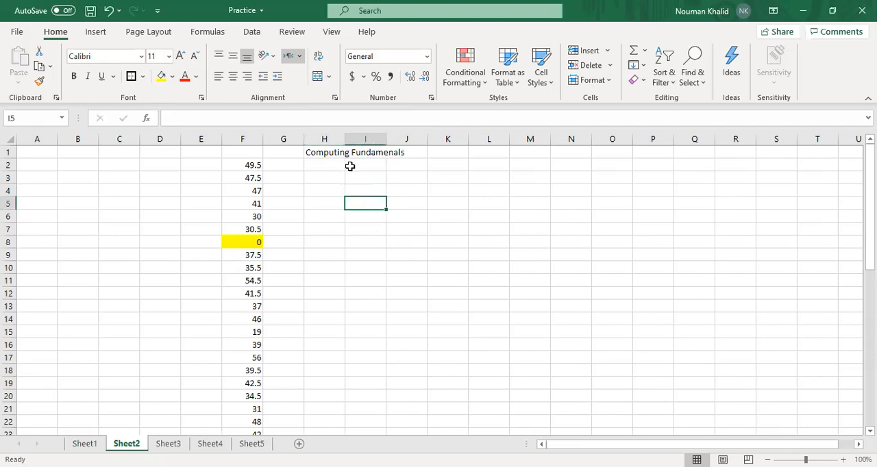
Cut the whole "Computing Fundamenals" text out of the merged cell H1, leaving the cell empty
click(350, 151)
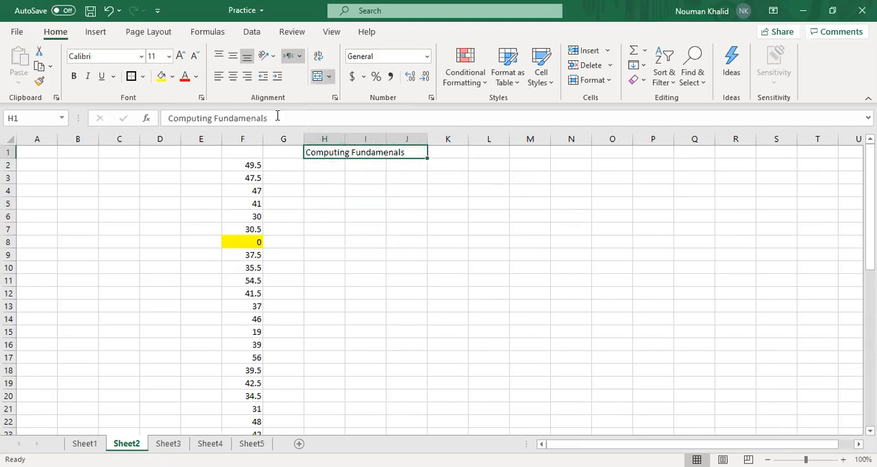
drag(278, 117, 111, 110)
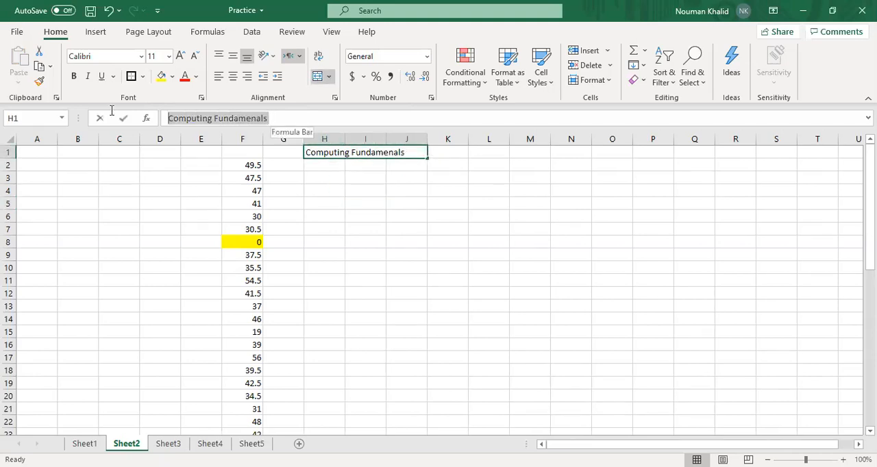
key(ctrl+x)
click(363, 267)
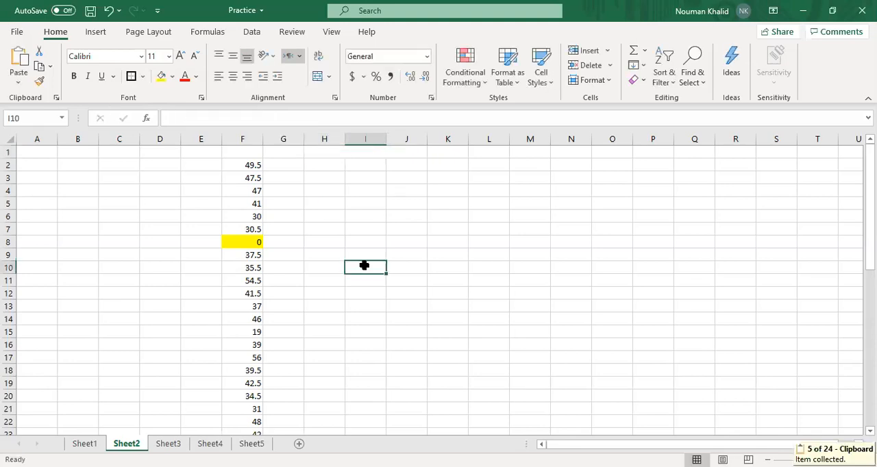
Paste the "Computing Fundamenals" text back into the merged cell H1 as its content, cancelling the mismatched cell paste
click(330, 153)
key(ctrl+v)
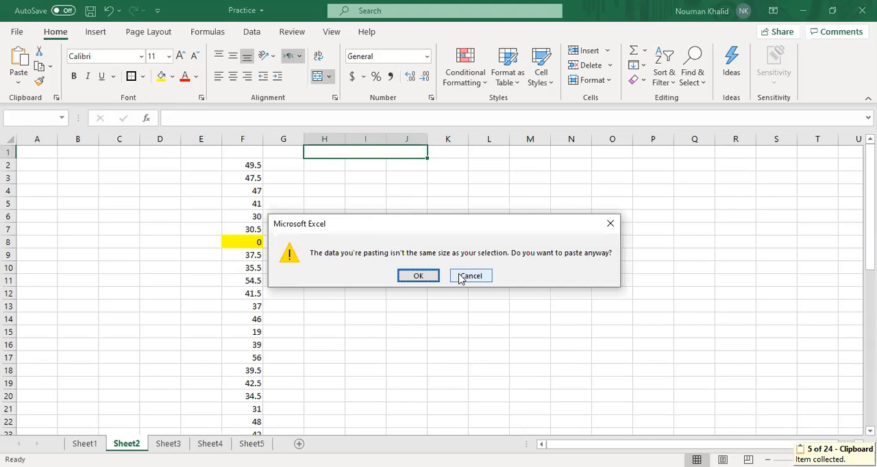
click(470, 276)
click(171, 118)
key(ctrl+v)
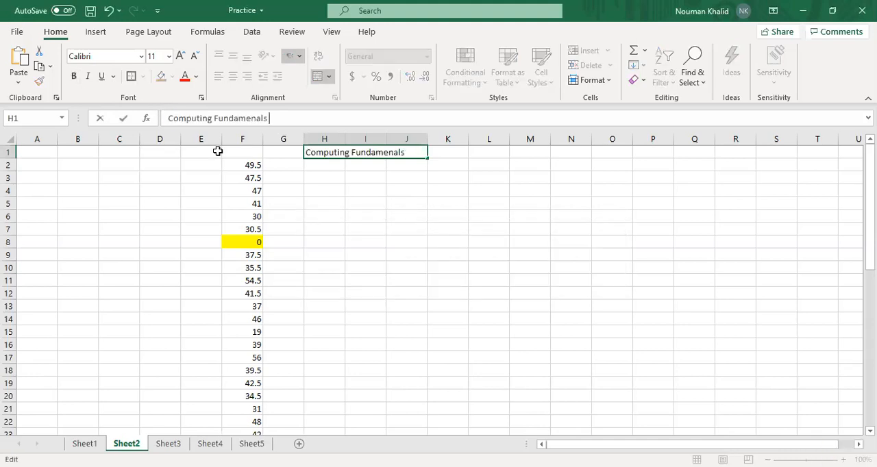
click(363, 201)
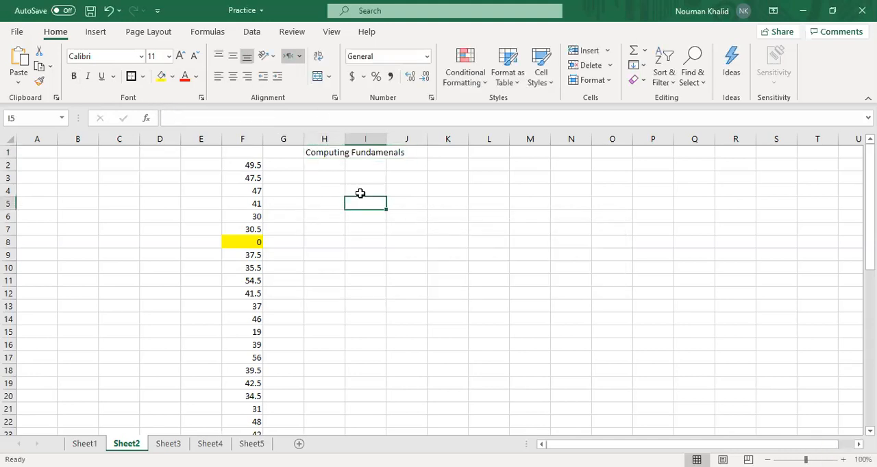
Unmerge cell H1 into the separate cells H1, I1 and J1, and check which of them holds the text
click(346, 151)
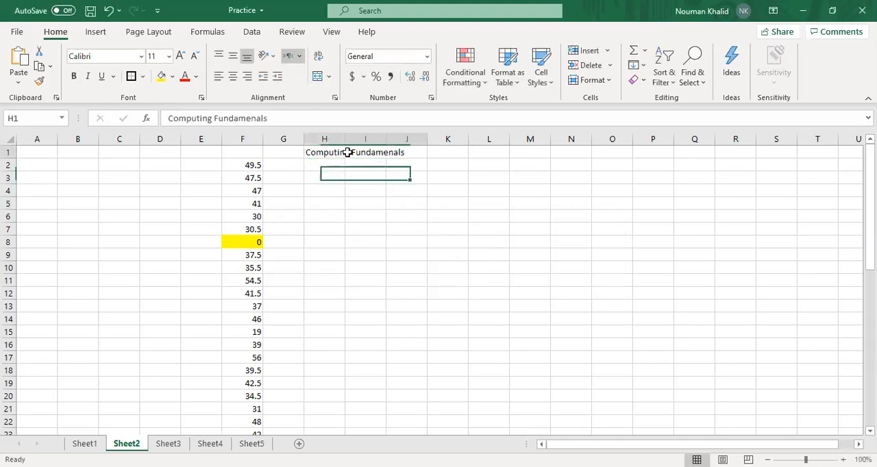
click(318, 76)
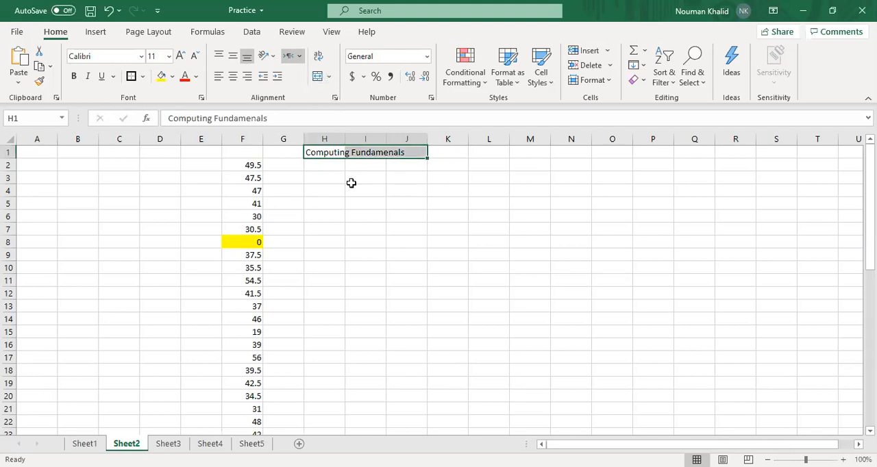
click(351, 180)
click(324, 152)
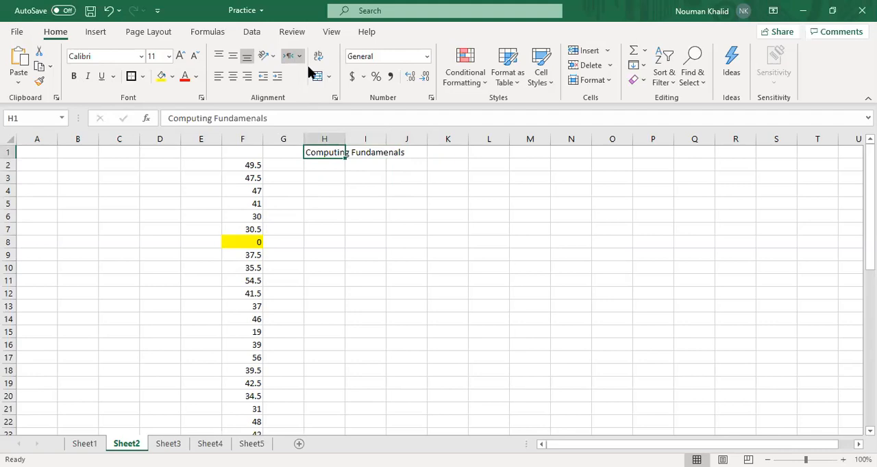
click(363, 155)
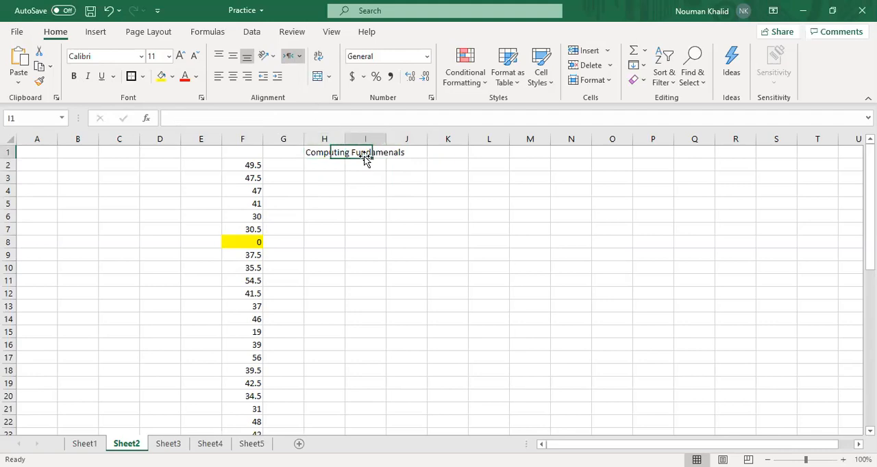
click(364, 252)
click(317, 151)
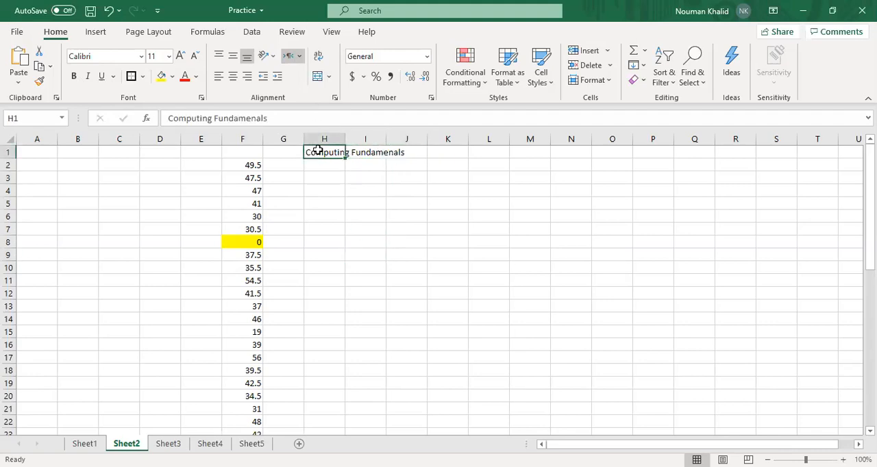
click(351, 154)
click(371, 207)
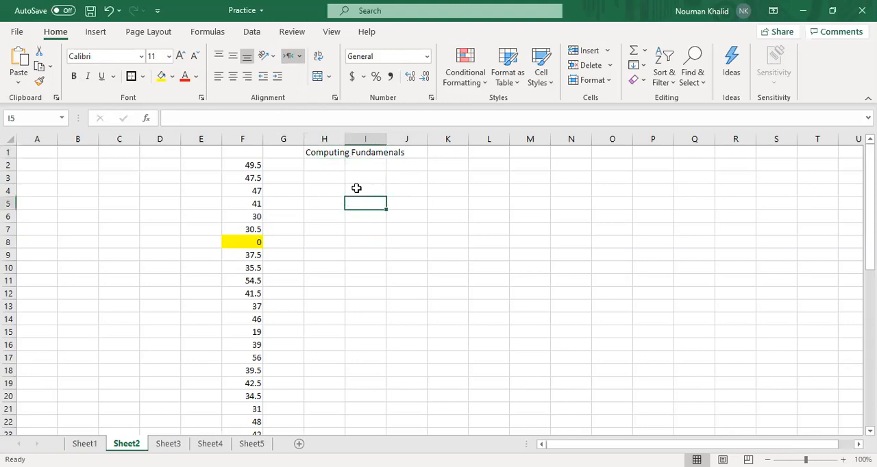
Move the "Computing Fundamenals" text from cell H1 to cell I4 and back to cell H1
click(331, 152)
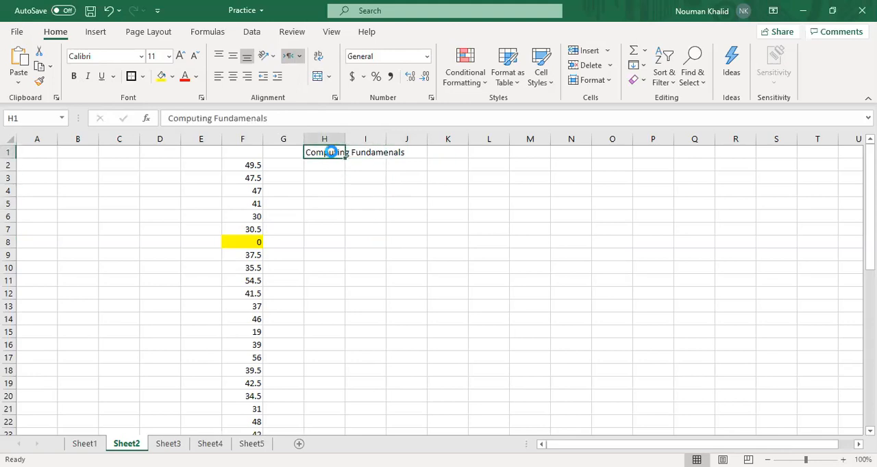
key(ctrl+c)
click(357, 189)
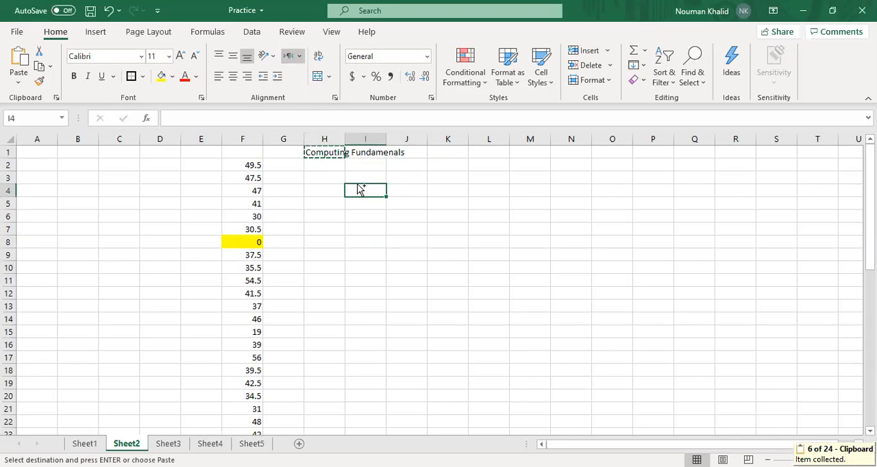
key(ctrl+v)
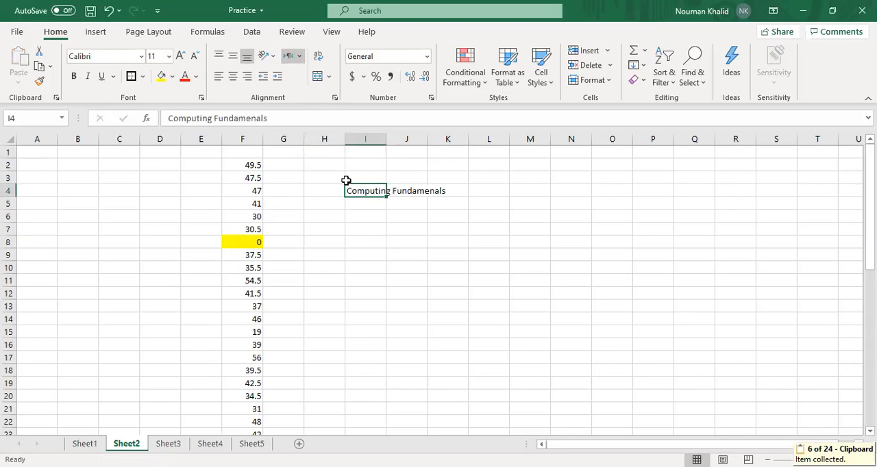
key(ctrl+c)
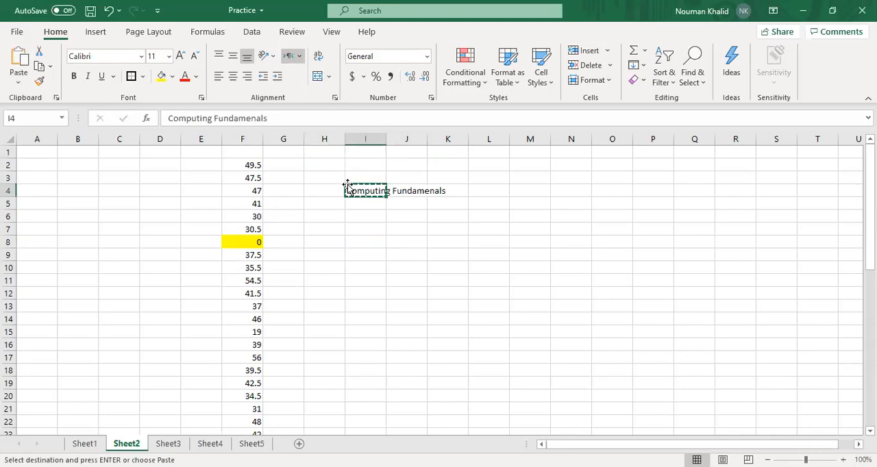
click(322, 152)
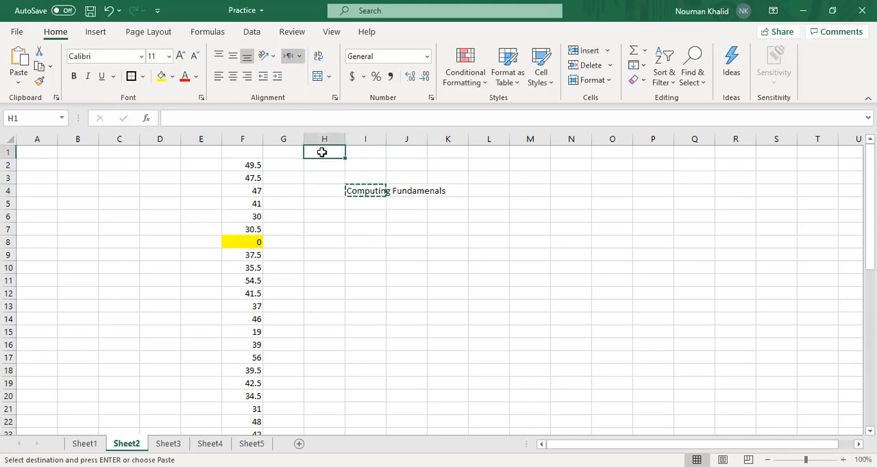
key(Return)
Try Merge & Center on cells H1 to J1, and undo the merge
drag(322, 152, 407, 152)
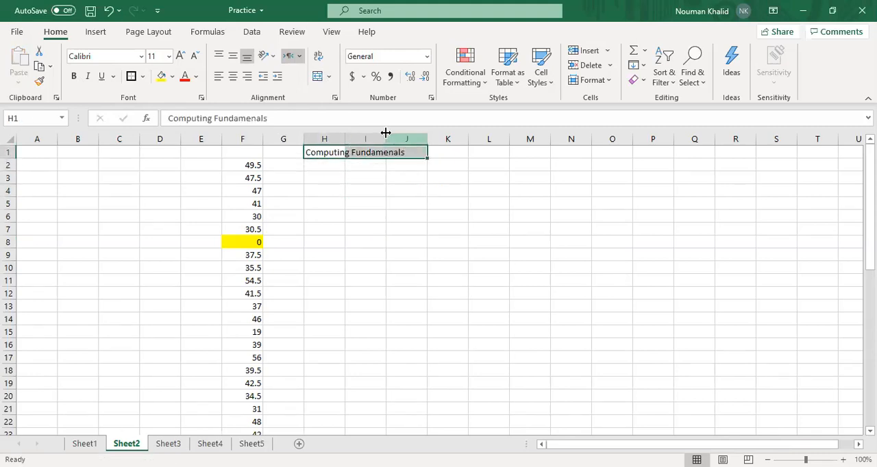
click(321, 77)
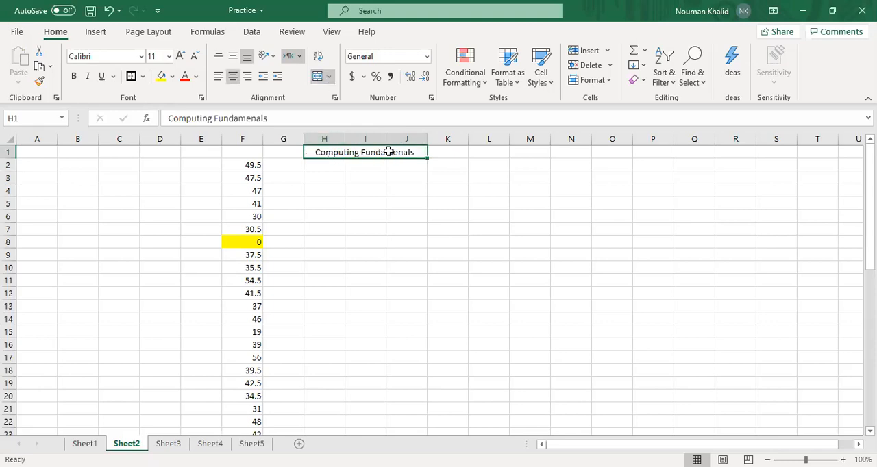
key(ctrl+z)
Merge and center the "Computing Fundamenals" text across cells H1 to K1
drag(336, 150, 462, 158)
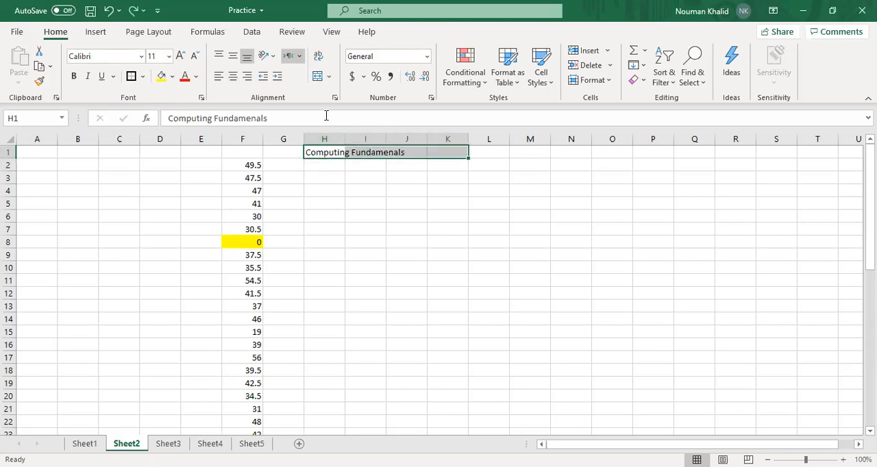
click(321, 77)
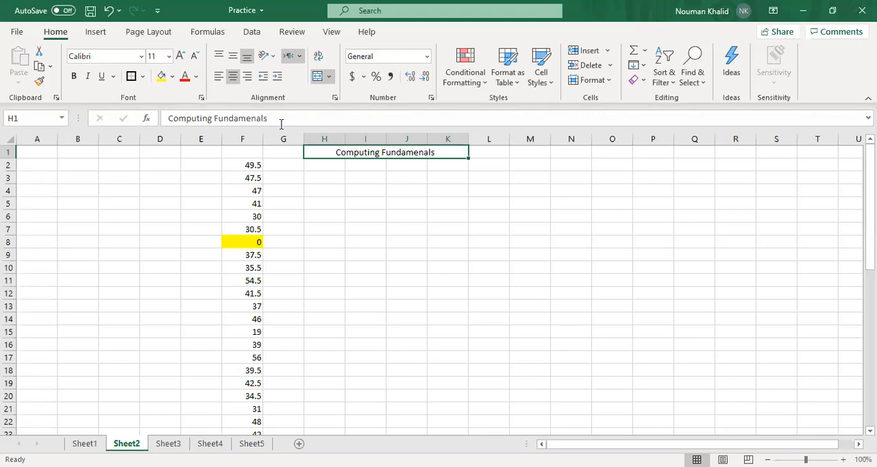
Apply the Number format to the value in cell F2
click(252, 165)
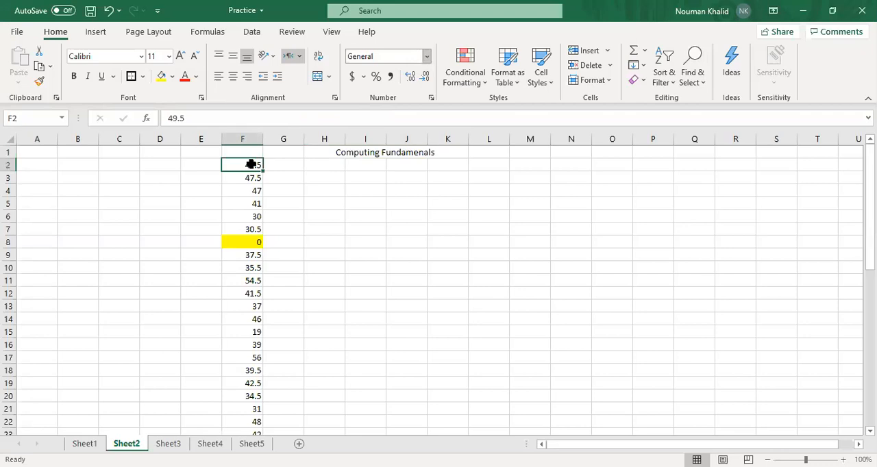
click(427, 57)
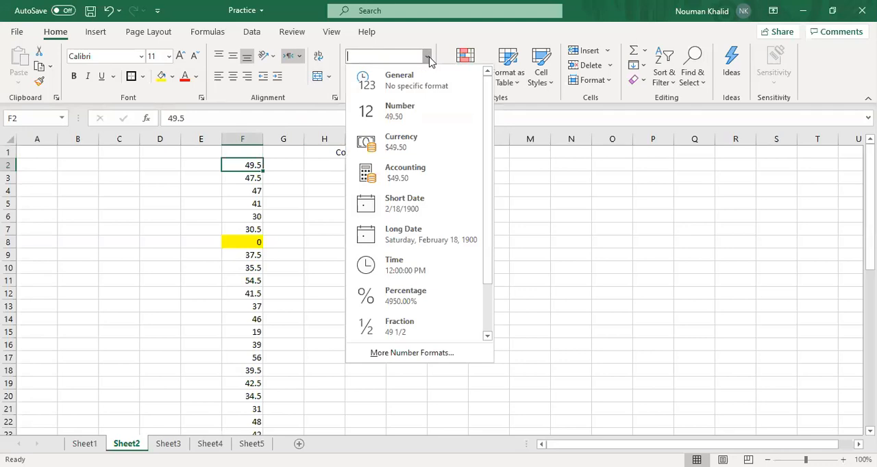
click(400, 116)
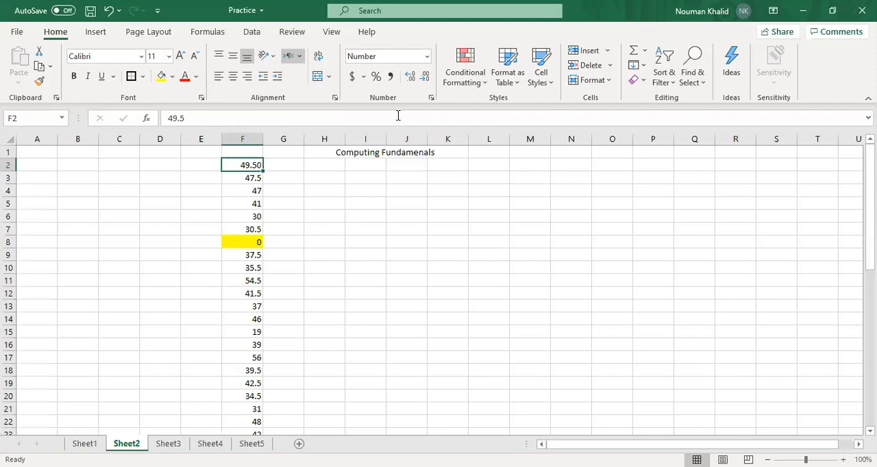
Try the Currency format and the Text format on cell F2, undoing each one
click(426, 58)
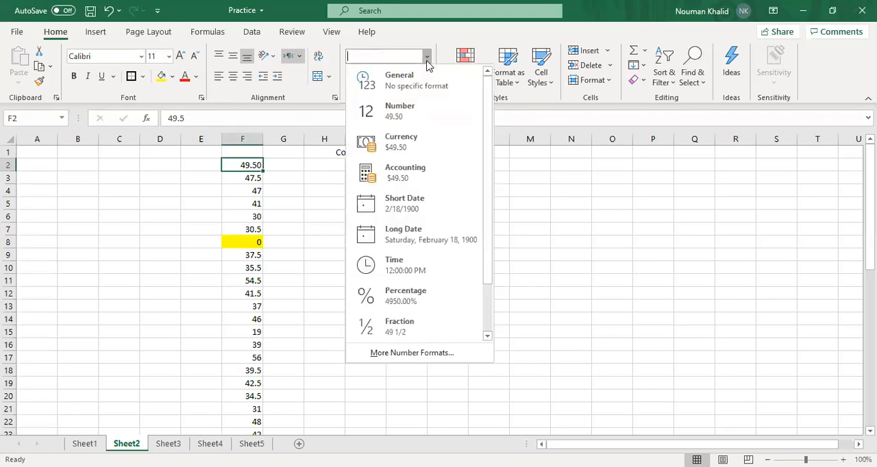
click(411, 142)
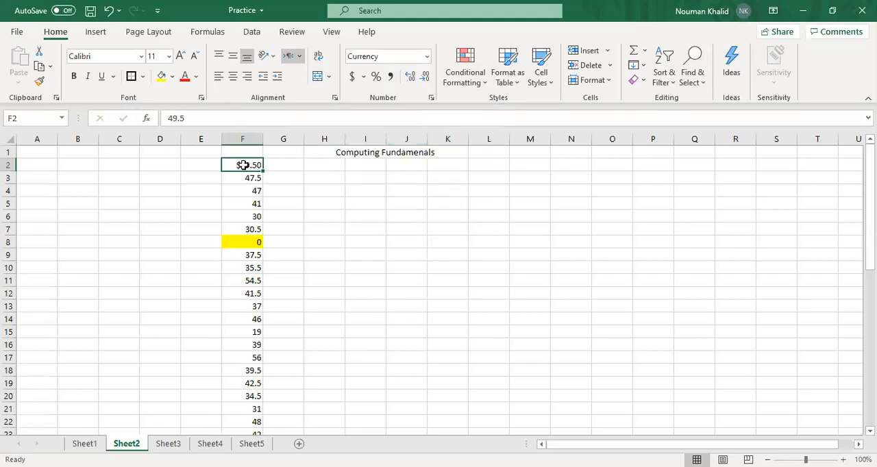
key(ctrl+z)
click(427, 57)
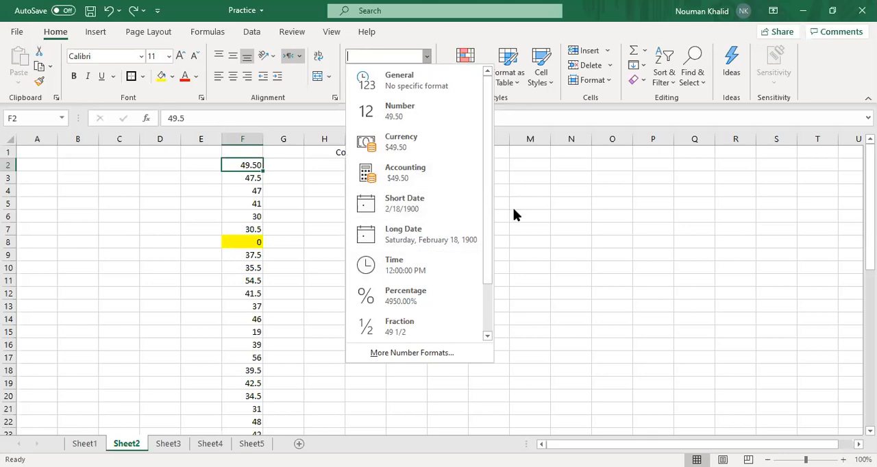
drag(487, 217, 503, 308)
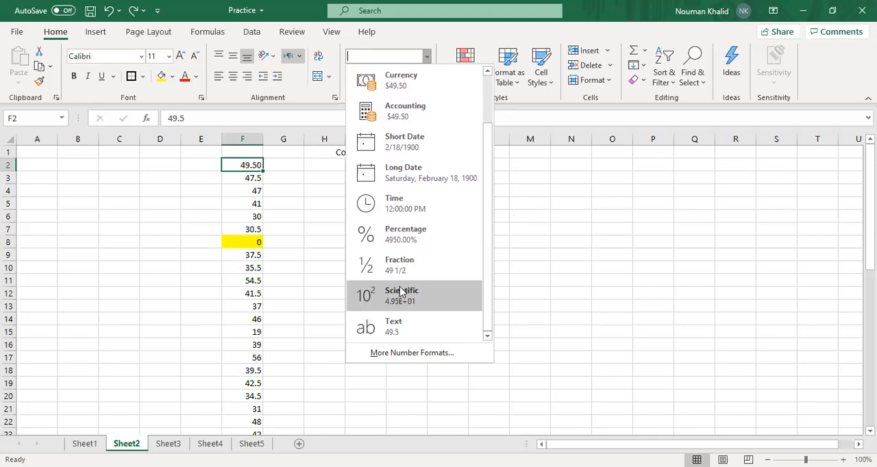
click(400, 332)
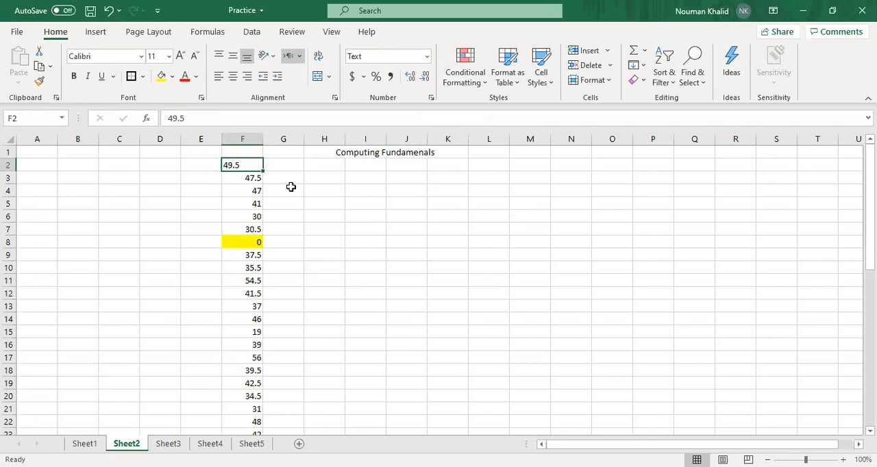
key(ctrl+z)
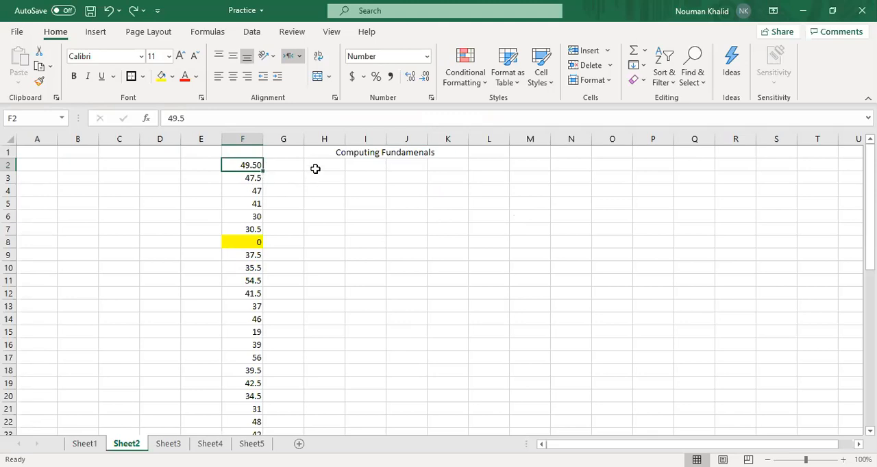
Enter the formula =F2+F3 in cell I3, and reselect the cell
click(365, 176)
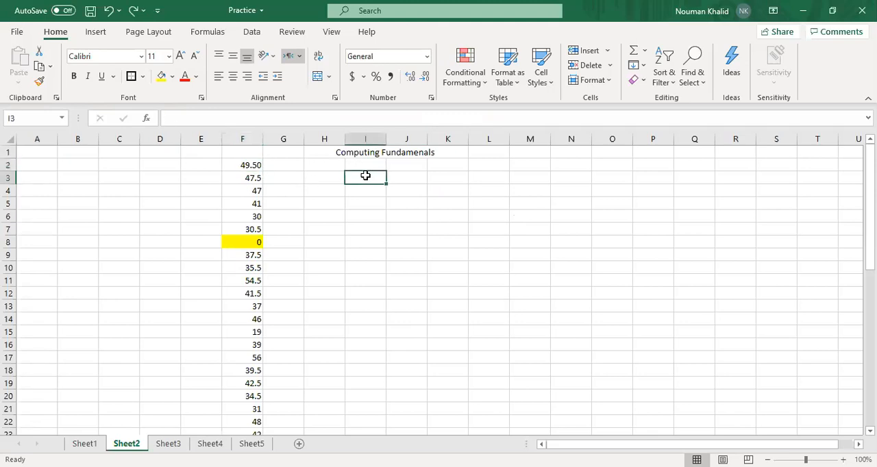
click(172, 116)
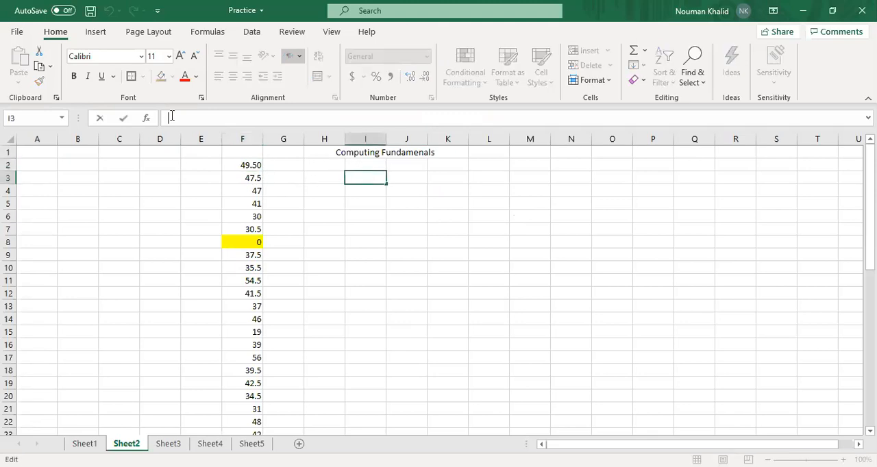
text(=)
click(239, 165)
text(+)
click(248, 178)
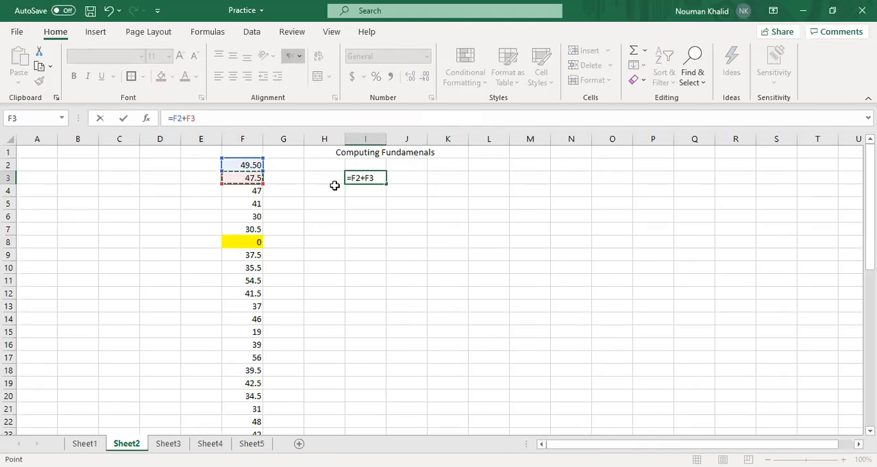
key(Return)
click(376, 177)
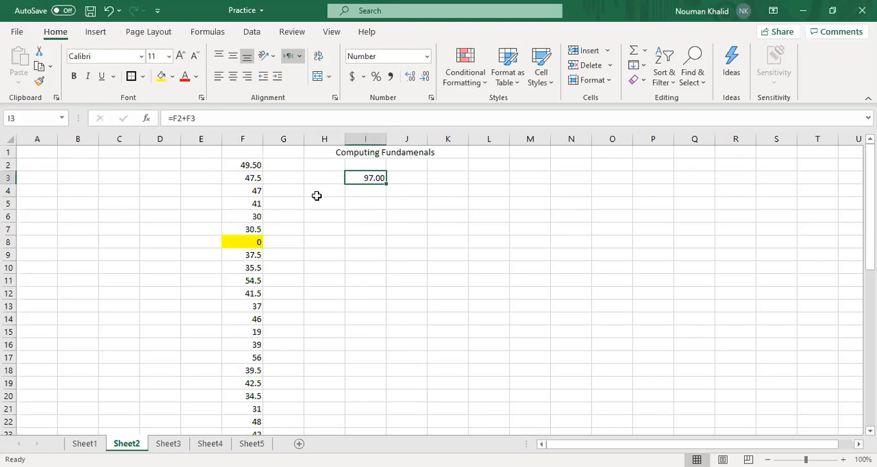
Apply the Text format to the value in cell F2
click(248, 168)
click(426, 57)
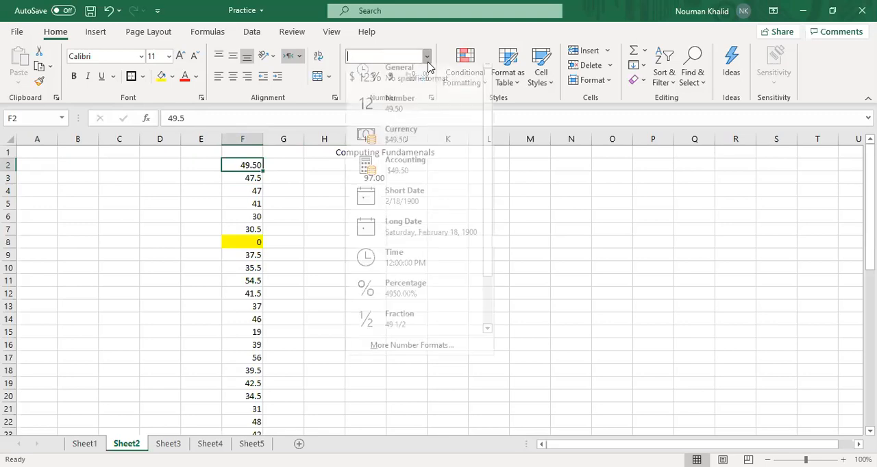
scroll(407, 315, down, 8)
scroll(406, 315, up, 5)
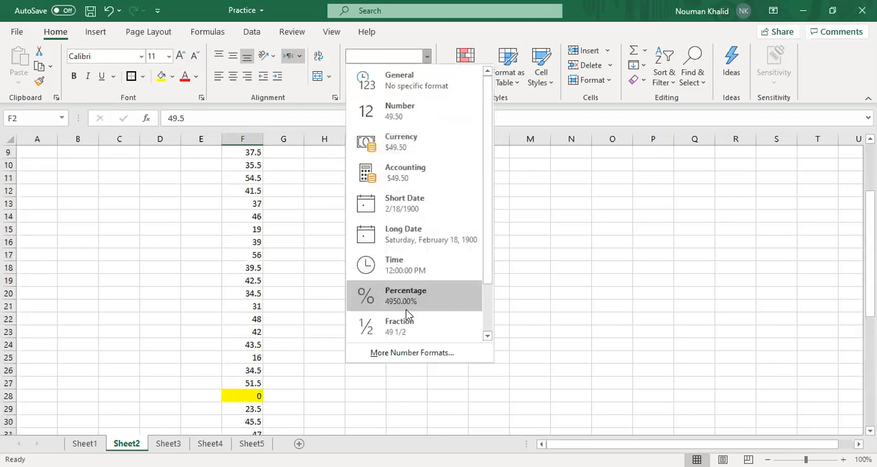
scroll(376, 267, up, 3)
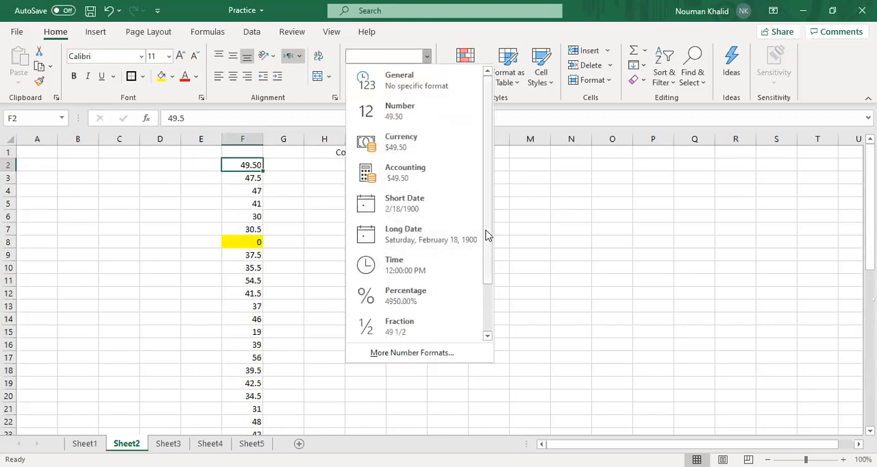
drag(487, 232, 483, 292)
click(413, 326)
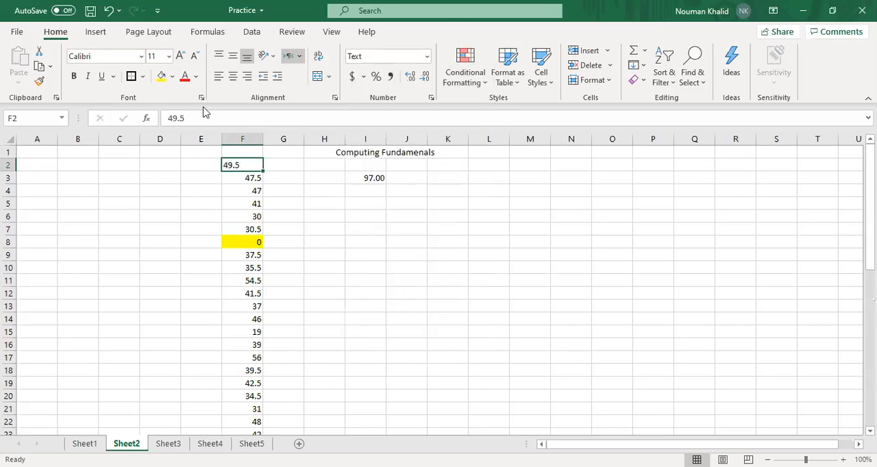
Re-enter the formula =F2+F3 in cell I3, and reselect the cell
click(333, 226)
click(369, 180)
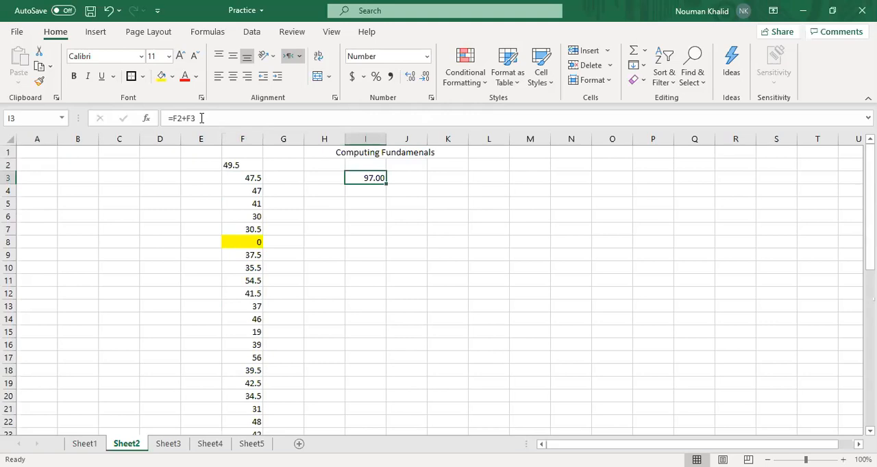
text(=)
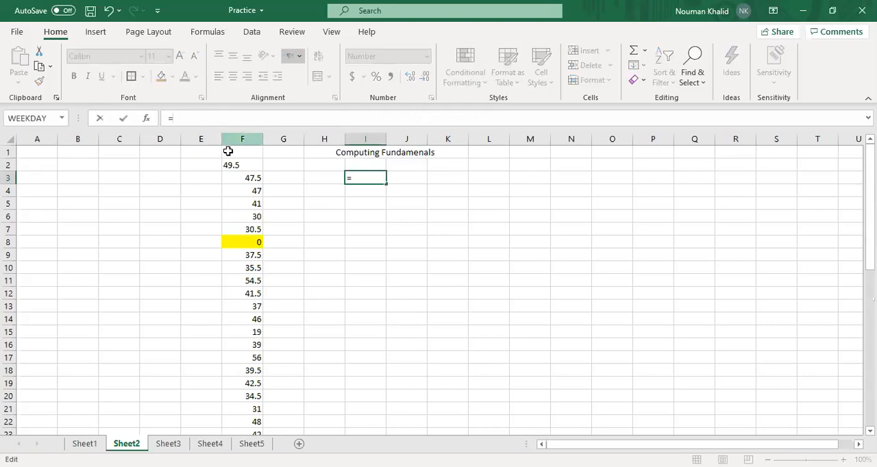
click(235, 165)
text(+)
click(249, 181)
key(Return)
click(350, 179)
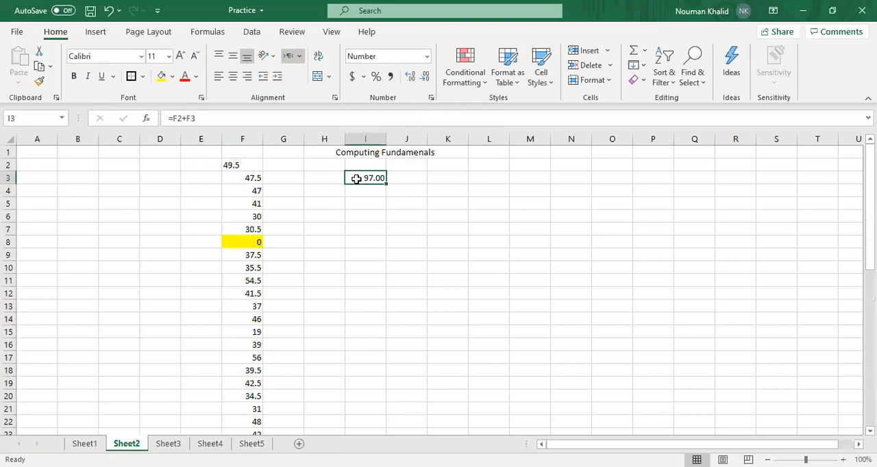
Apply the General number format to the value in cell F2
click(259, 165)
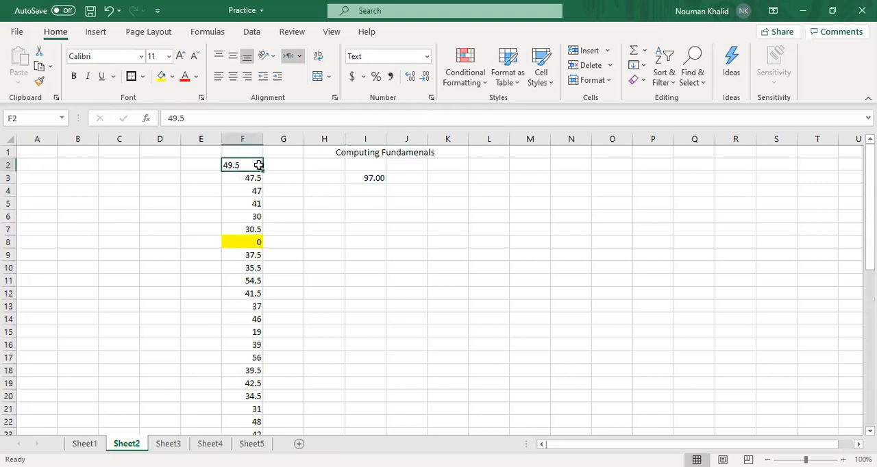
click(426, 57)
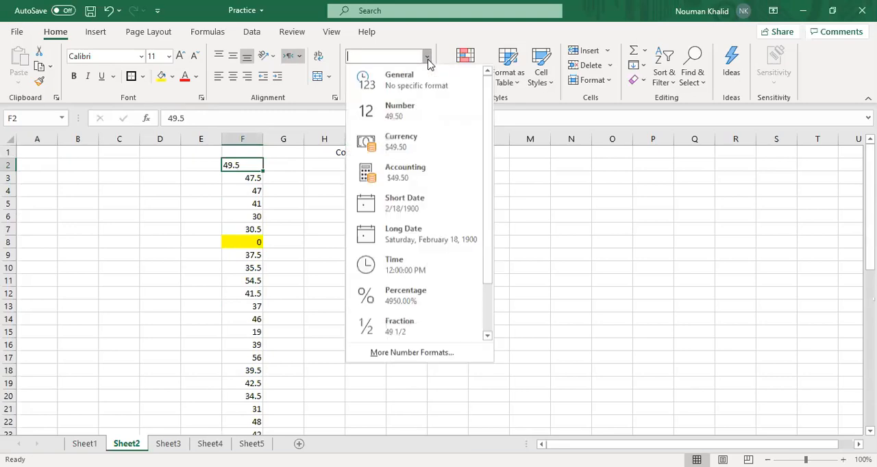
click(400, 81)
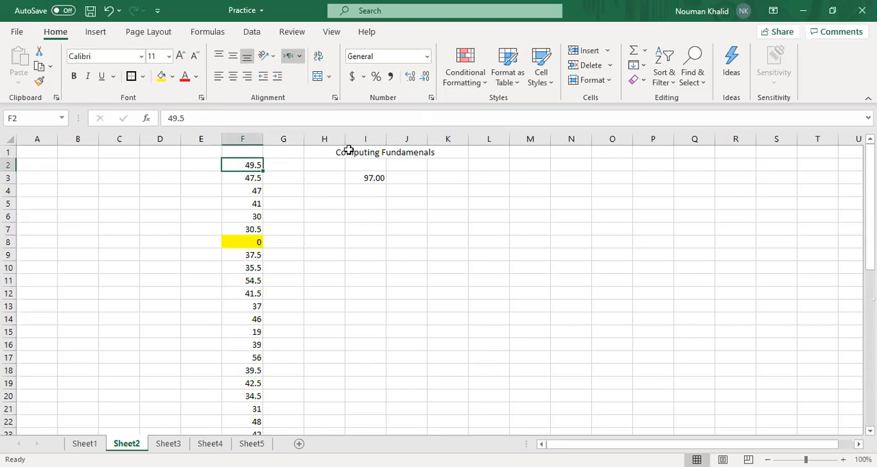
click(427, 57)
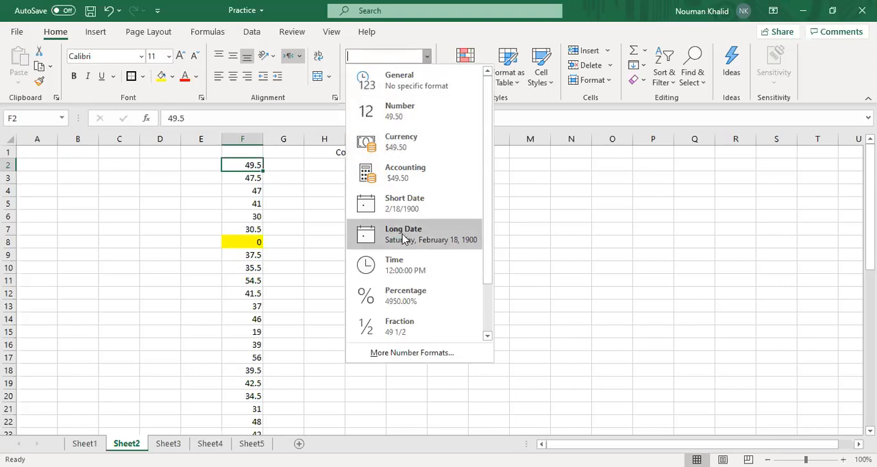
click(593, 248)
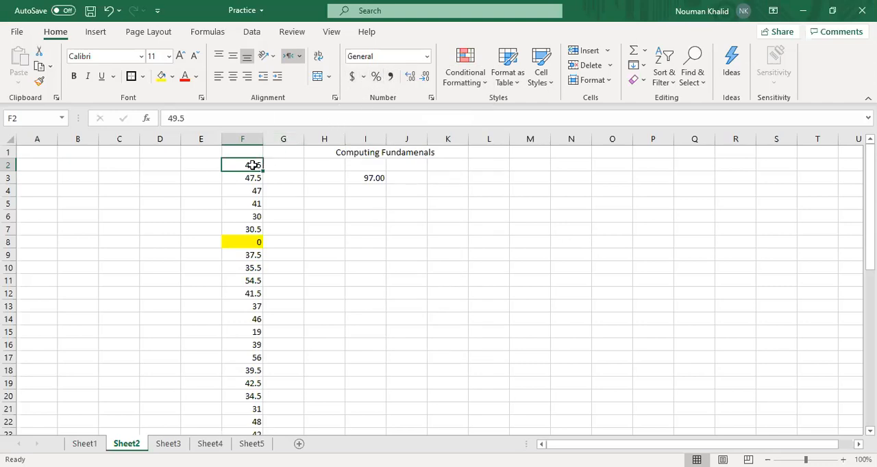
Try the dollar and CHF French (Switzerland) accounting formats and the Percent Style on cell F2, undoing each one
click(353, 77)
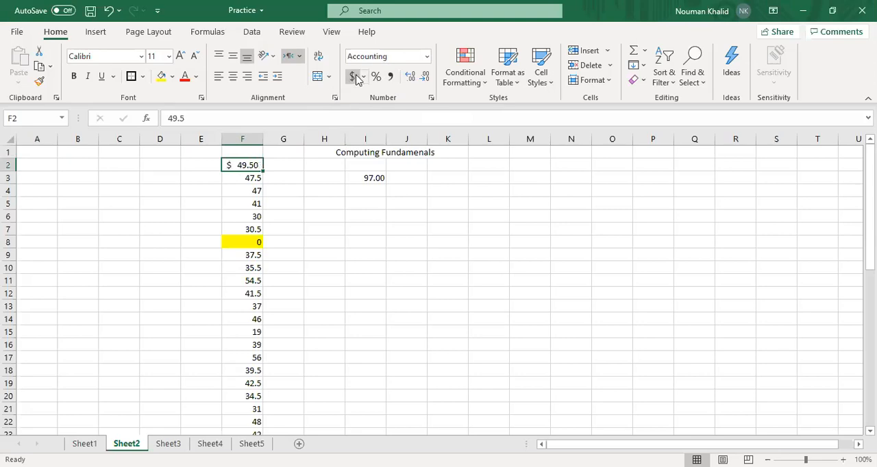
key(ctrl+z)
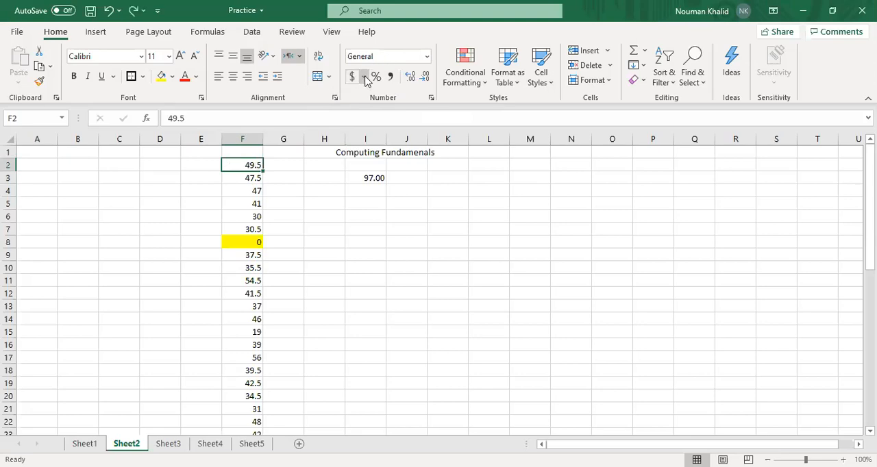
click(363, 77)
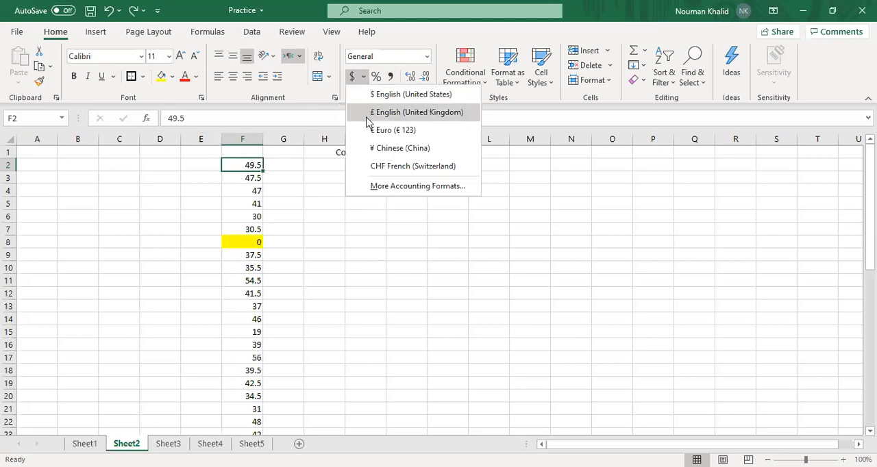
click(365, 170)
key(ctrl+z)
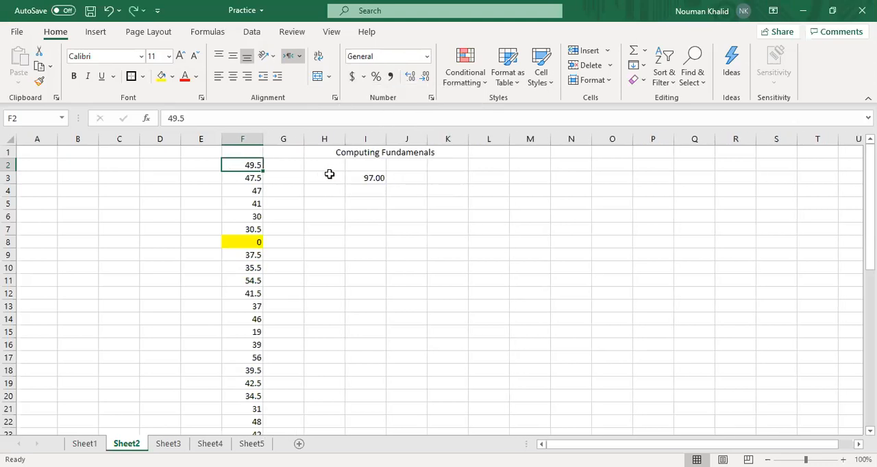
click(376, 76)
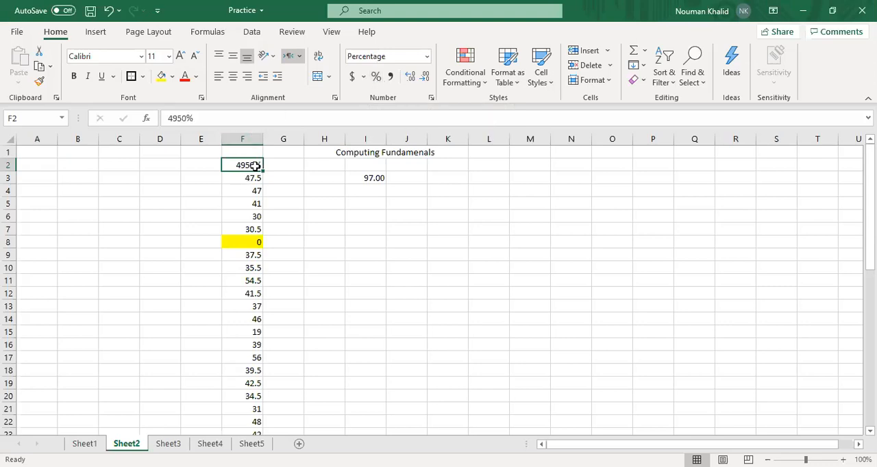
key(ctrl+z)
Increase the decimal places of cell F2 several times, and reduce them again to one decimal place
click(410, 76)
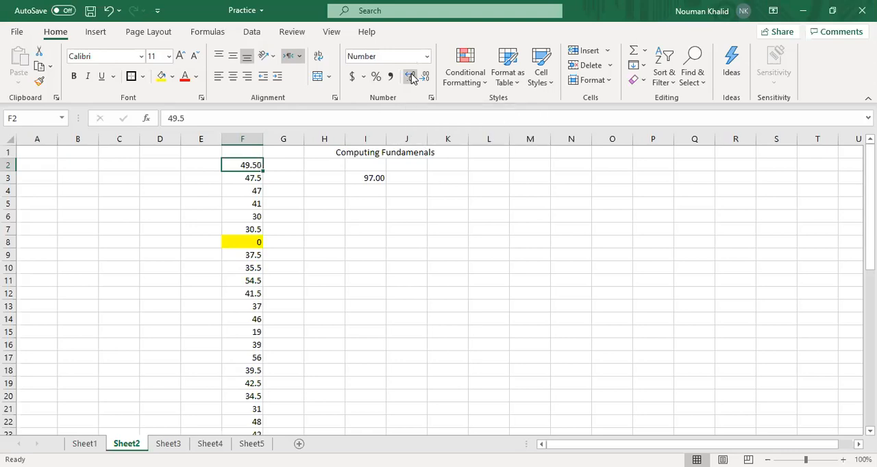
click(410, 76)
click(410, 76)
click(410, 76)
click(410, 76)
click(409, 76)
click(409, 76)
click(425, 77)
click(425, 77)
click(424, 77)
click(425, 76)
click(425, 77)
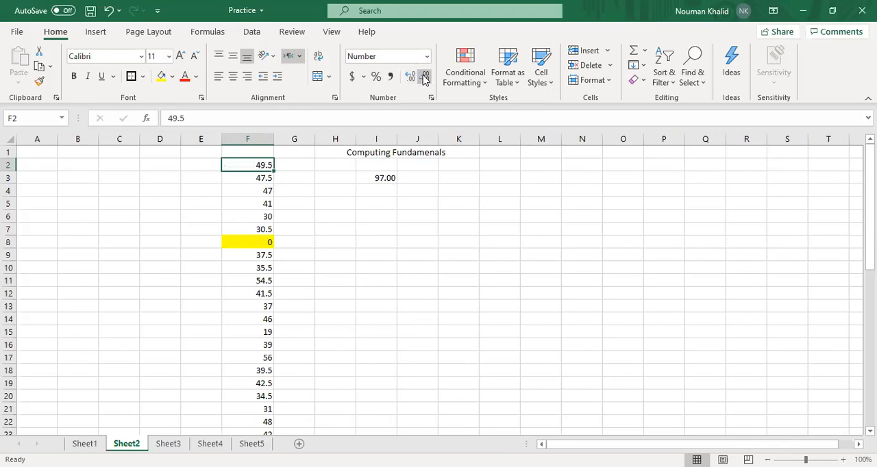
click(349, 282)
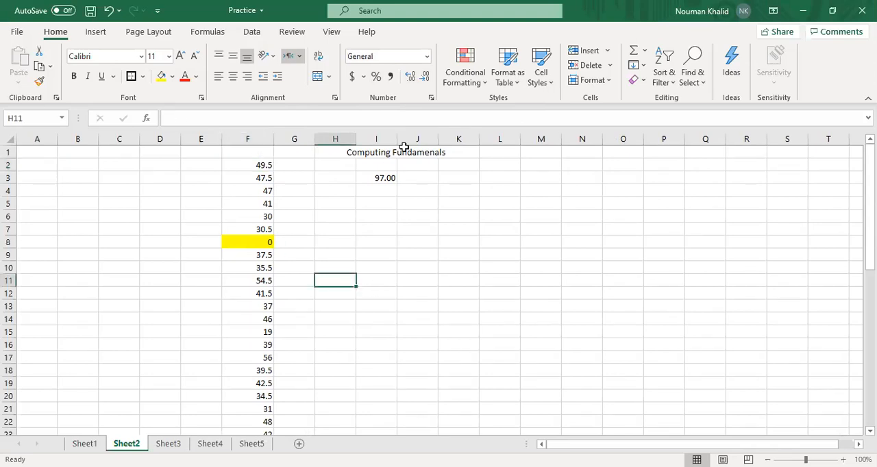
click(484, 77)
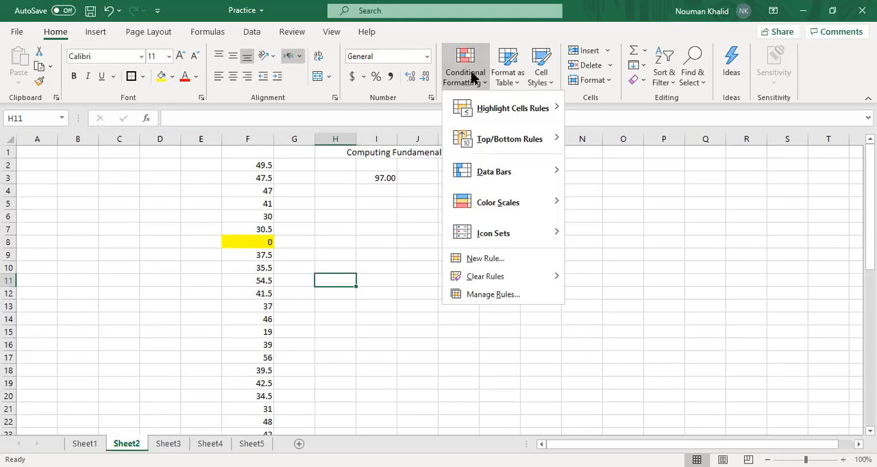
mouse_move(506, 105)
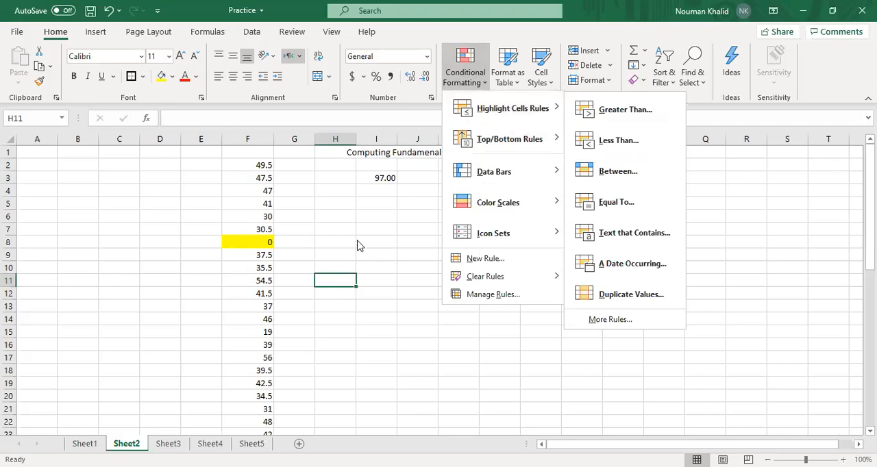
click(332, 232)
Select the whole of column F and bring up the Highlight Cells Rules for conditional formatting
click(248, 139)
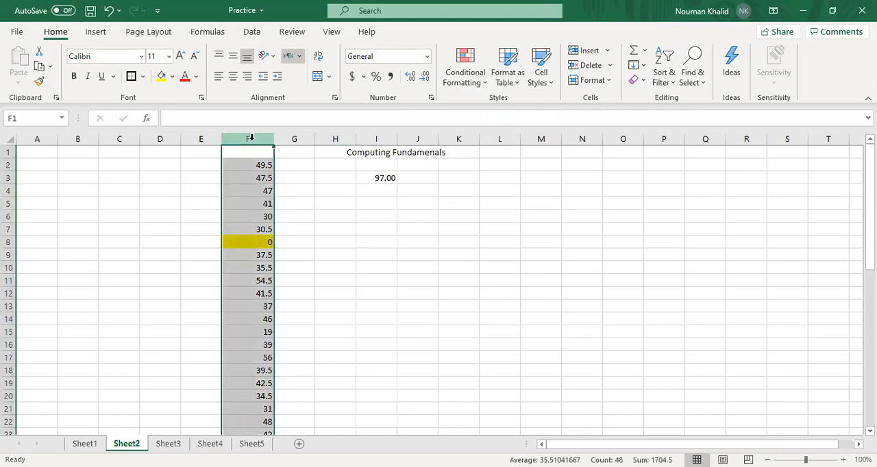
click(468, 81)
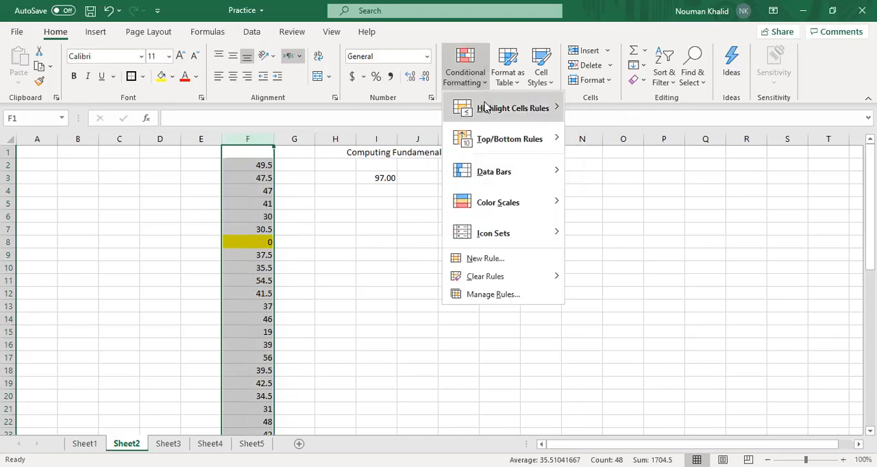
mouse_move(479, 108)
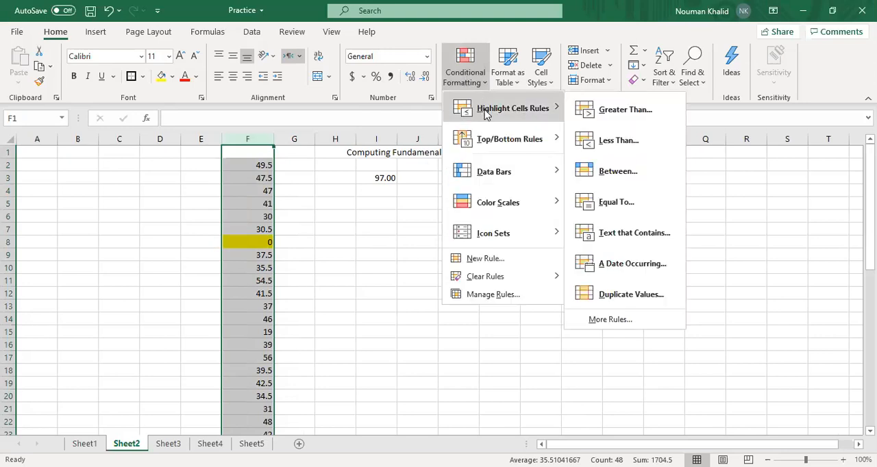
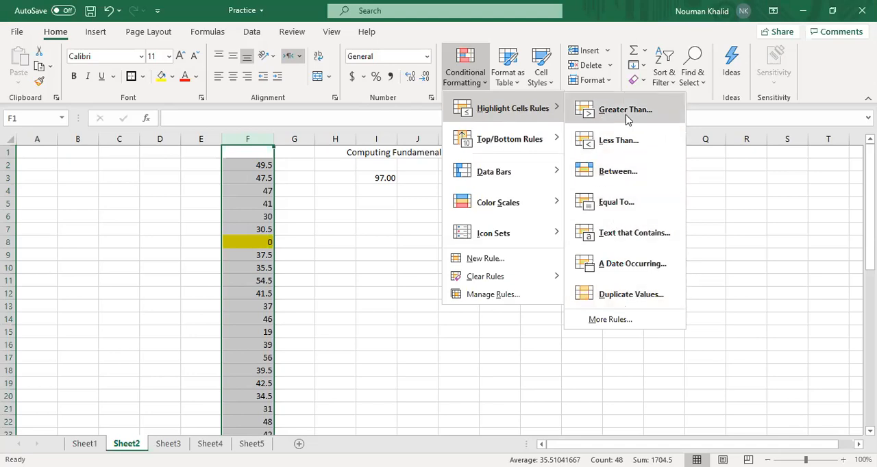
Highlight values in column F greater than 35 with Light Red Fill with Dark Red Text
click(570, 118)
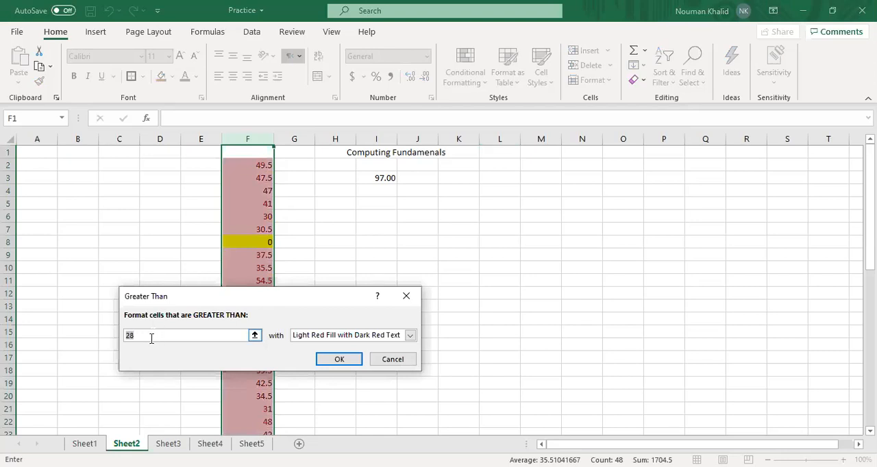
key(BackSpace)
text(35)
click(340, 360)
click(159, 282)
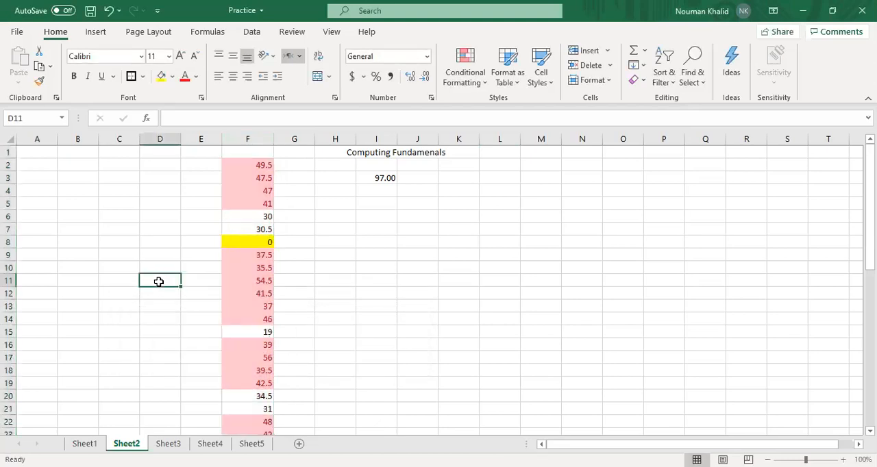
Look through the highlighted values down column F and undo the Greater Than rule
scroll(209, 262, down, 4)
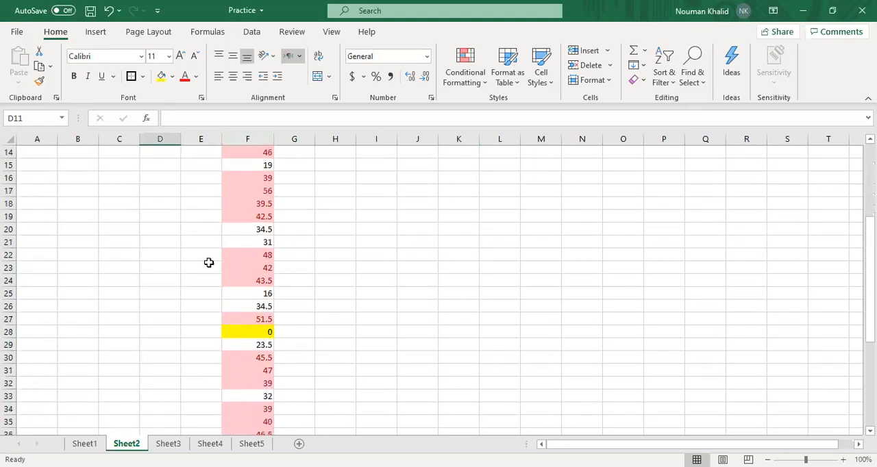
scroll(209, 263, down, 5)
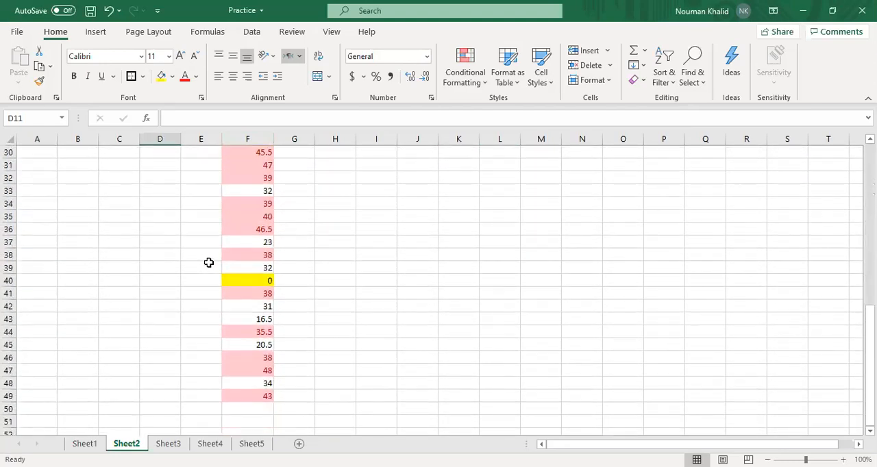
scroll(208, 262, down, 2)
scroll(209, 262, up, 12)
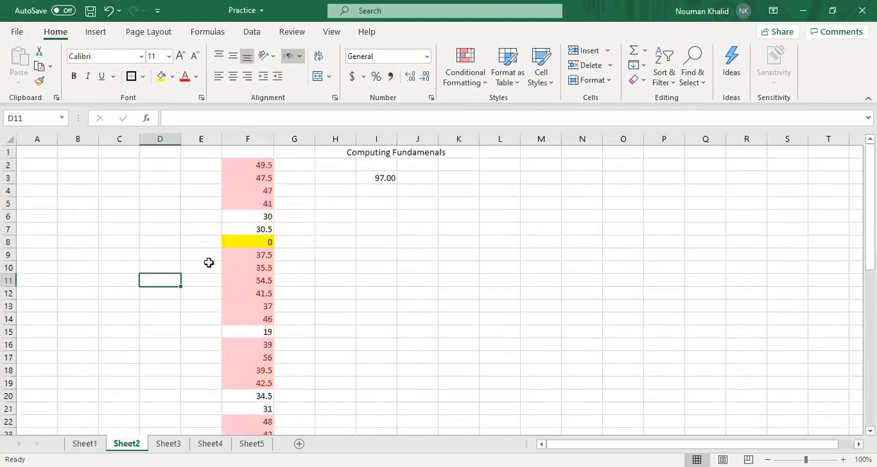
right_click(209, 262)
click(102, 221)
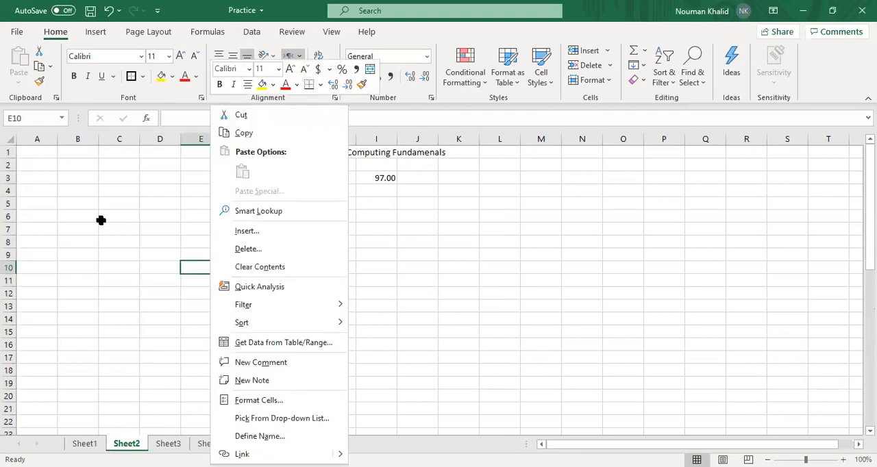
key(ctrl+z)
Replace the yellow fill of the zero cells F8, F28 and F40 with white
click(250, 242)
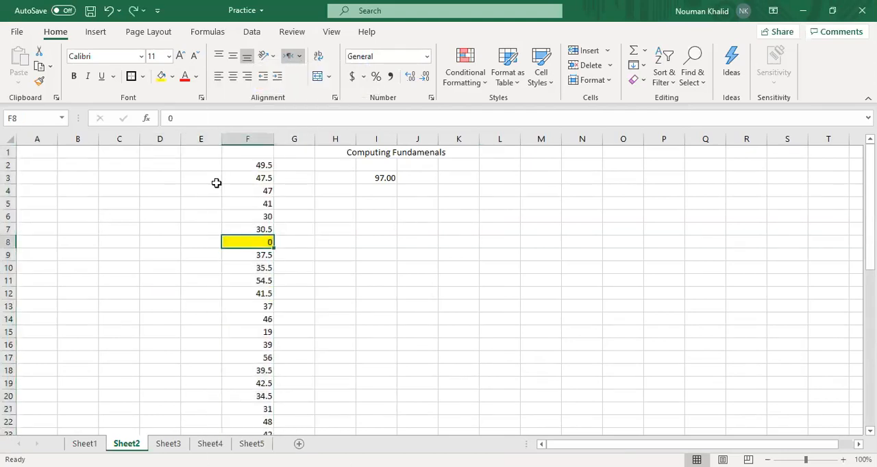
click(162, 78)
scroll(289, 401, down, 6)
click(260, 257)
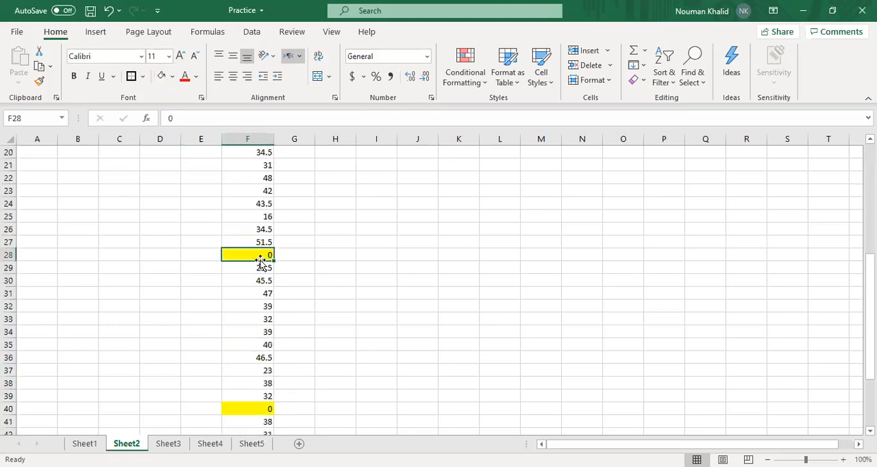
click(172, 77)
click(161, 111)
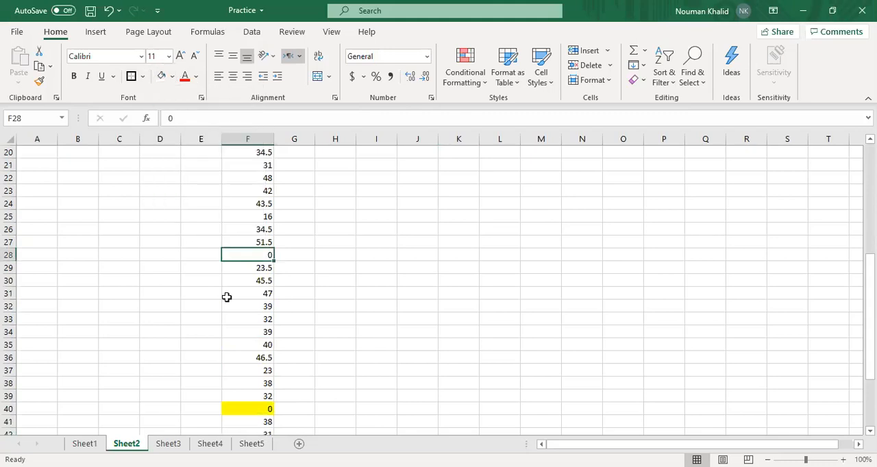
scroll(227, 297, down, 3)
click(260, 294)
click(260, 307)
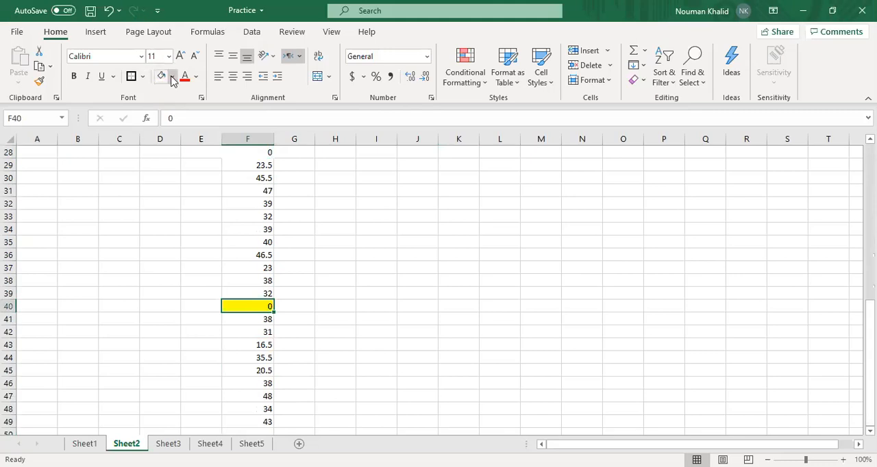
scroll(274, 335, down, 4)
scroll(274, 335, up, 13)
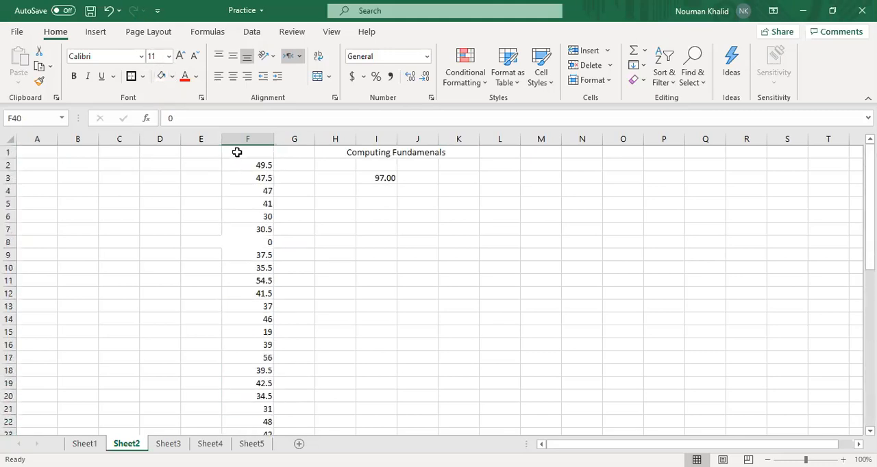
Apply All Borders to the zero cells F8, F28 and F40
click(250, 243)
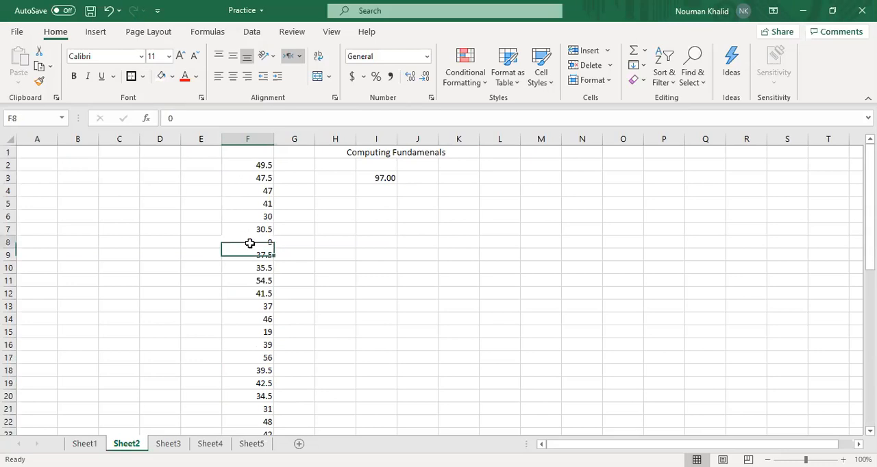
click(143, 77)
click(156, 205)
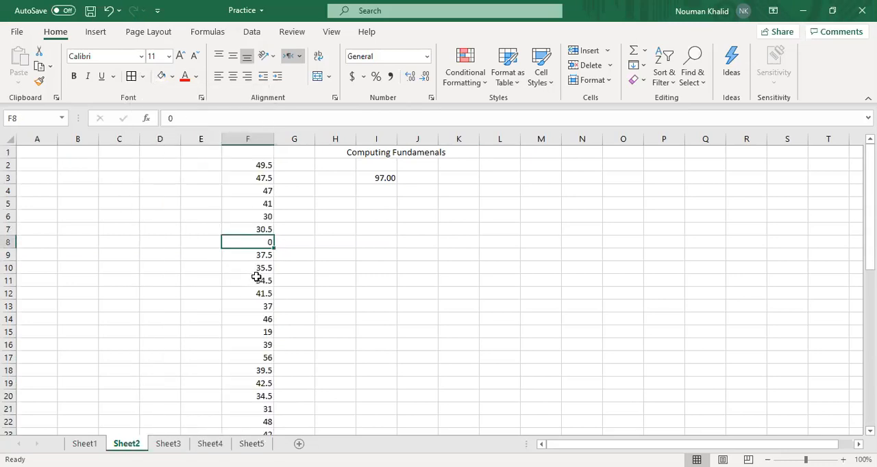
scroll(240, 359, down, 3)
click(242, 369)
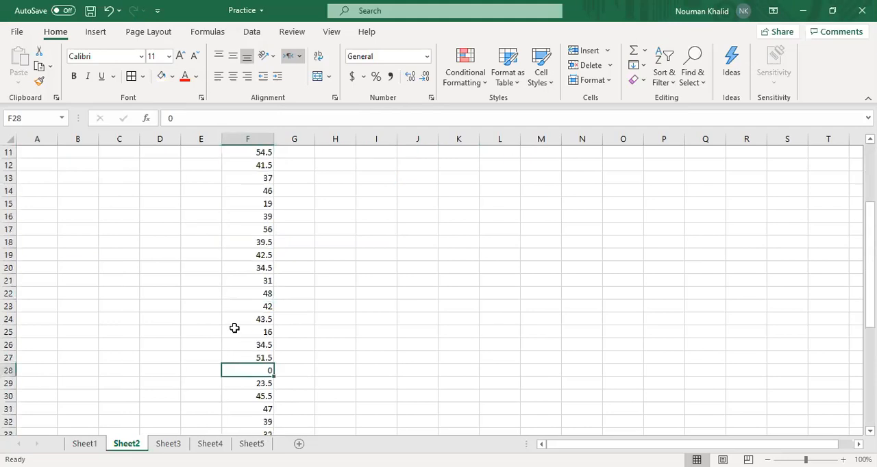
click(143, 77)
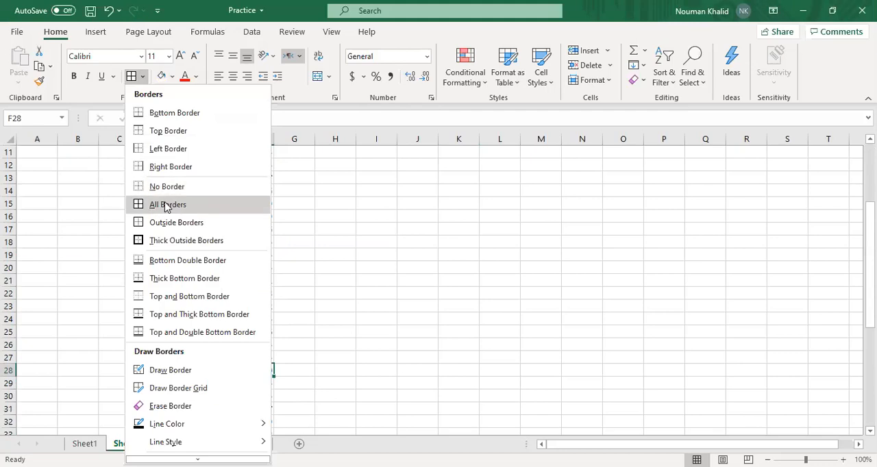
click(332, 321)
scroll(332, 320, down, 3)
scroll(332, 320, down, 1)
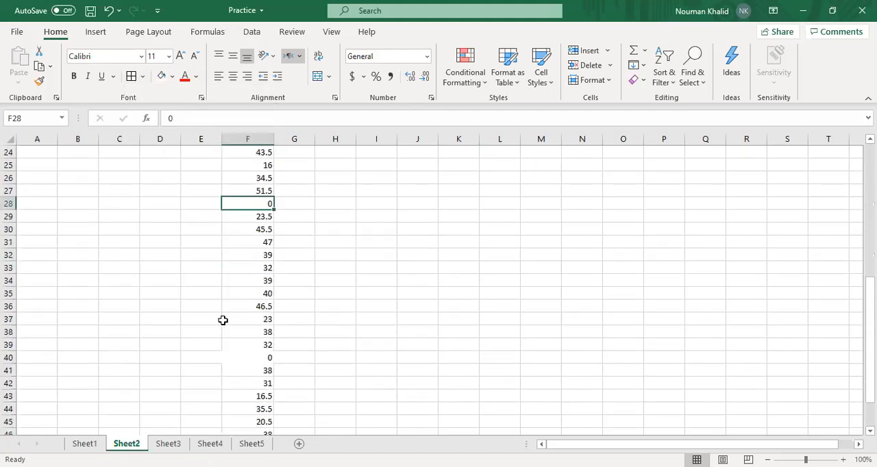
click(248, 355)
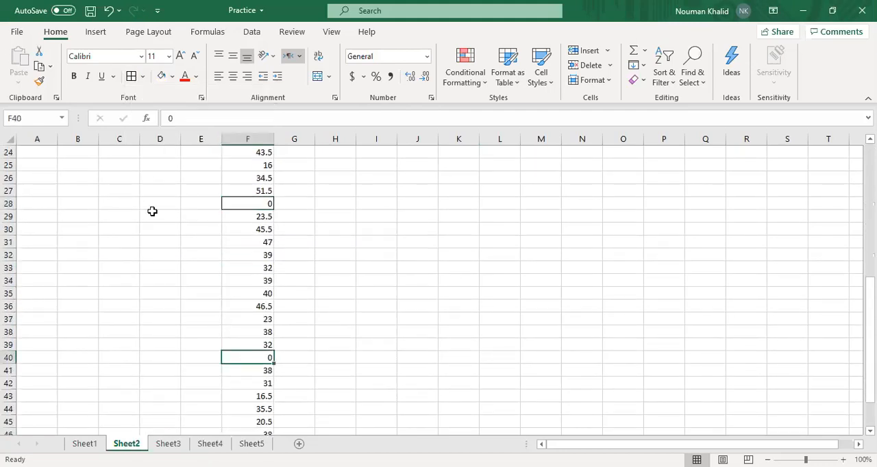
scroll(264, 296, up, 8)
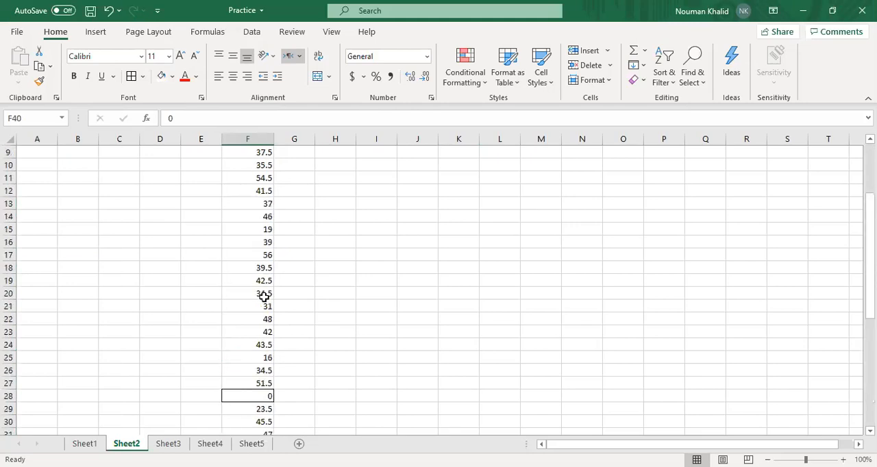
Undo the borders on the zero cells in column F, and redo the white fills of F28 and F40
click(359, 220)
key(ctrl+z)
key(ctrl+z)
key(ctrl+z)
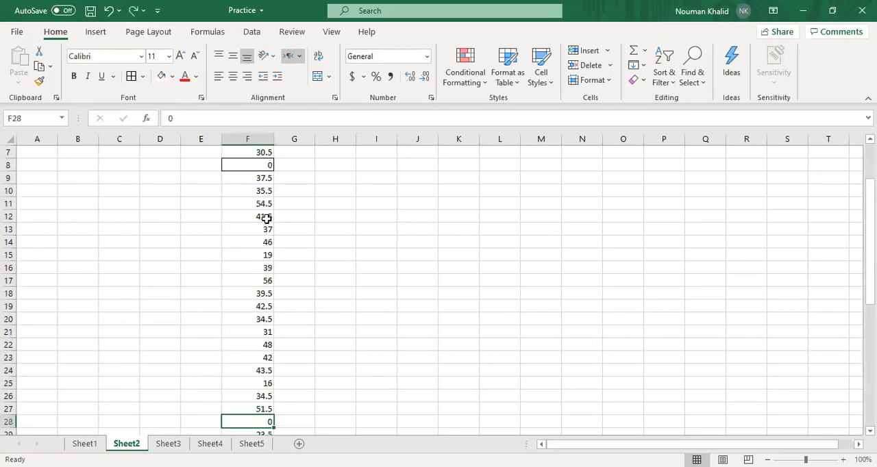
key(ctrl+z)
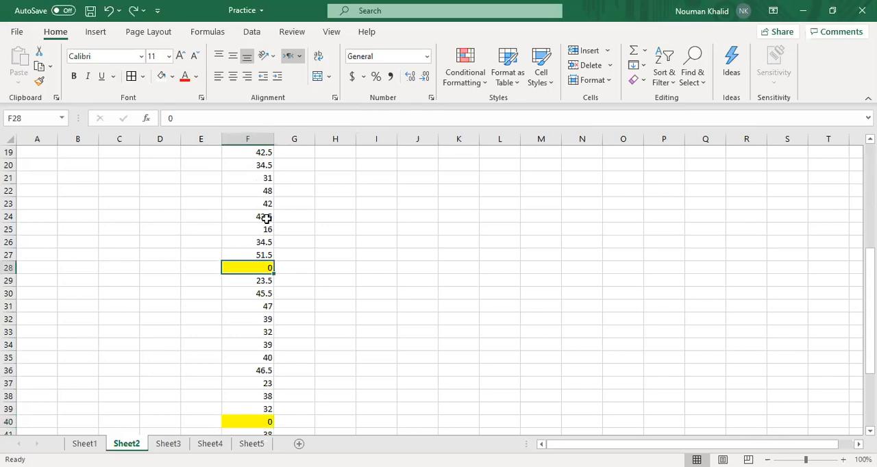
click(133, 10)
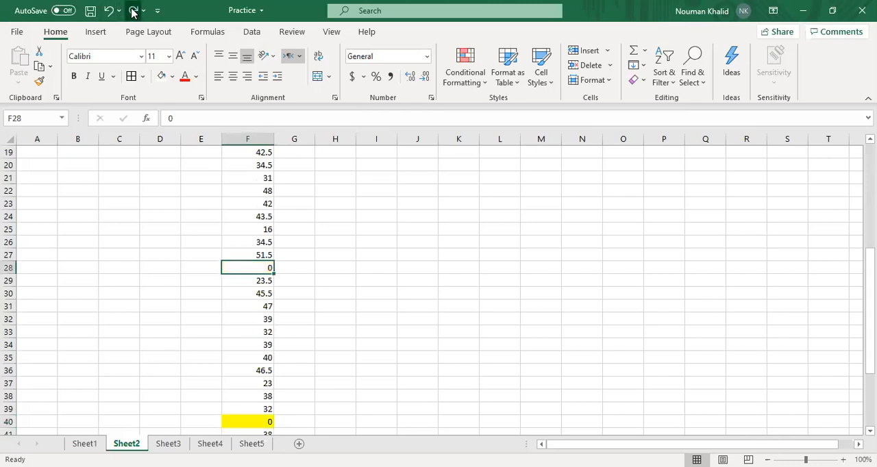
click(133, 11)
scroll(380, 249, down, 5)
scroll(377, 249, up, 11)
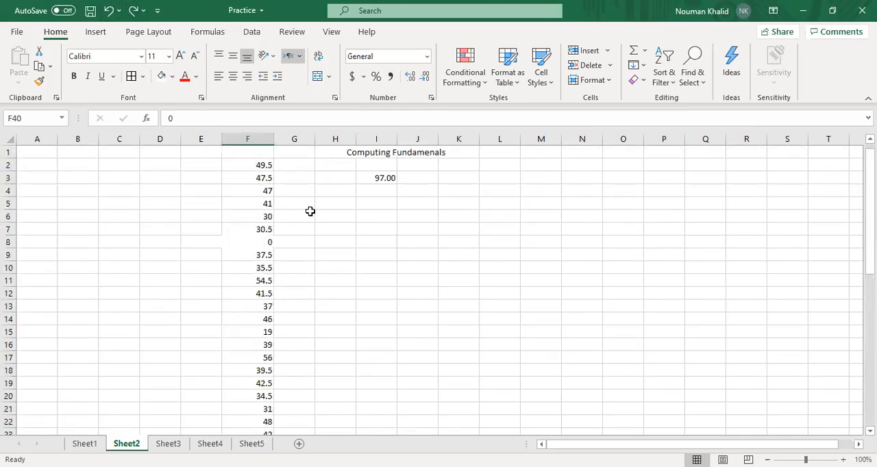
Highlight cells equal to 0 in the whole of column F with Light Red Fill with Dark Red Text
click(241, 139)
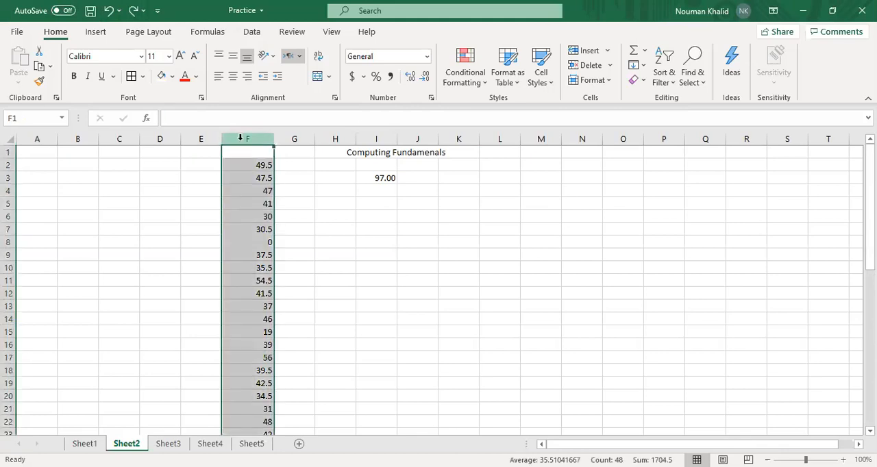
click(477, 85)
mouse_move(548, 107)
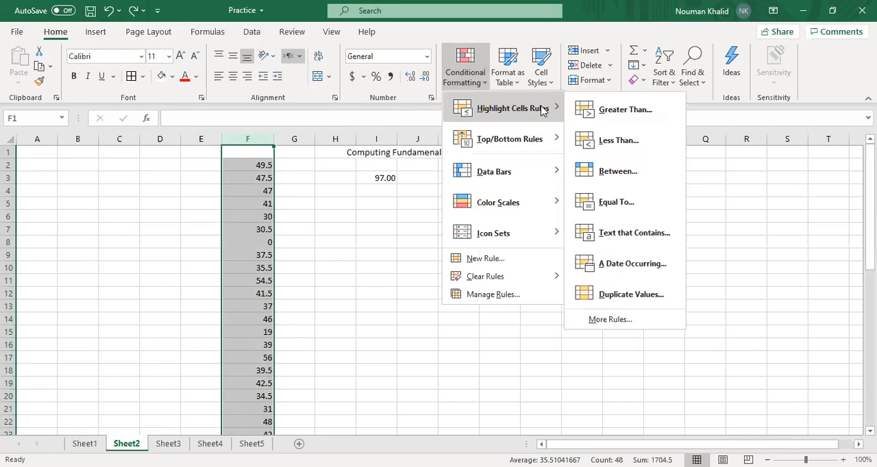
click(609, 200)
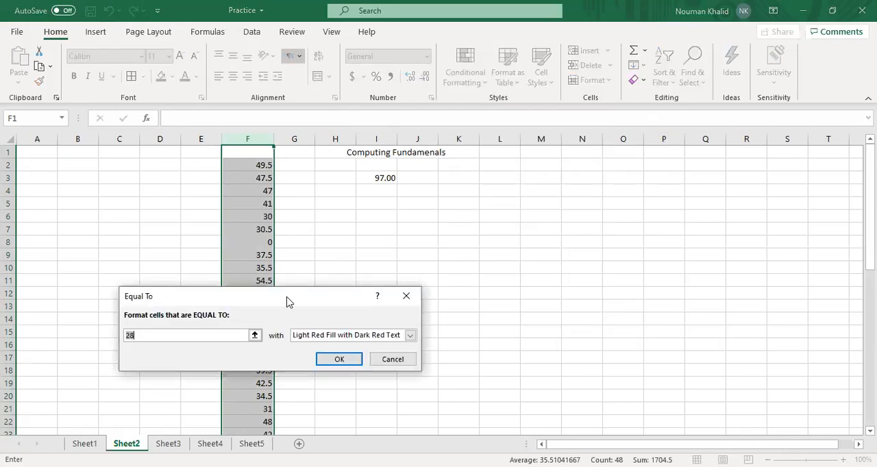
key(BackSpace)
text(0)
click(328, 359)
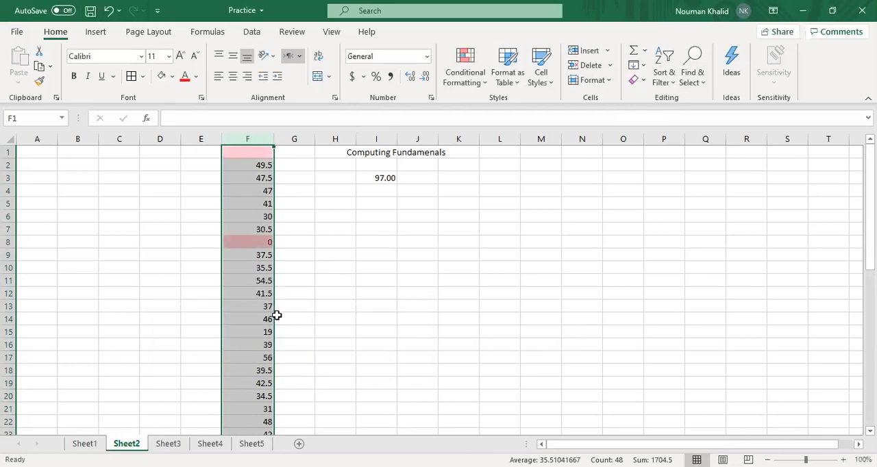
Check which cells down column F are highlighted, and undo the Equal To rule
scroll(197, 321, down, 11)
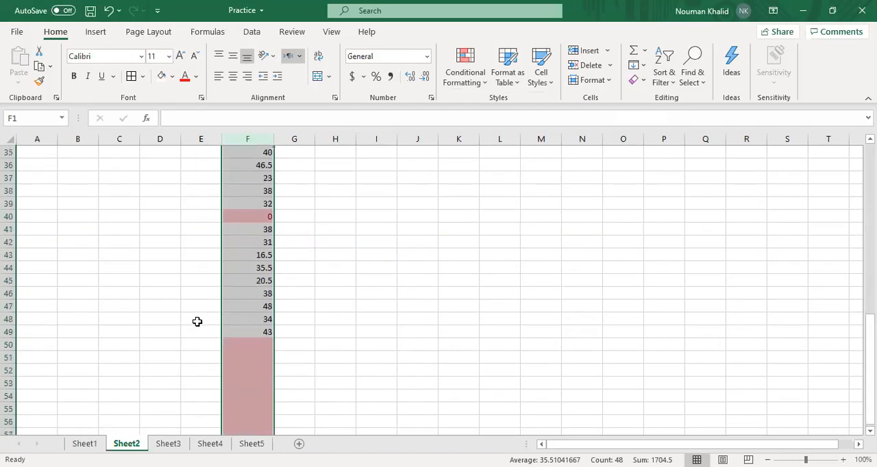
scroll(197, 321, down, 4)
scroll(198, 322, up, 16)
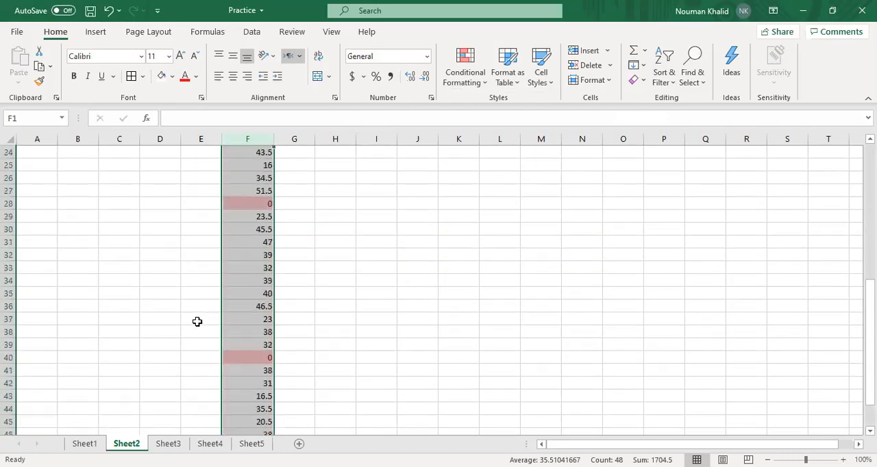
click(441, 245)
key(ctrl+z)
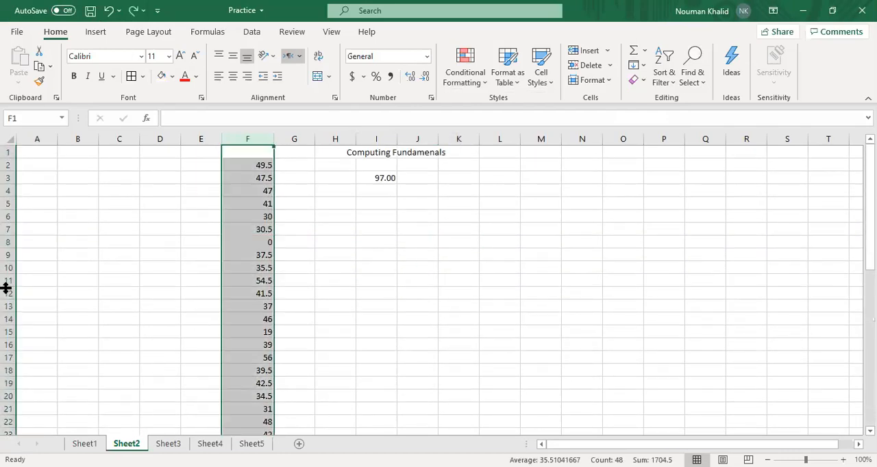
Highlight cells equal to 0 in F2:F49 with Light Red Fill with Dark Red Text
click(224, 165)
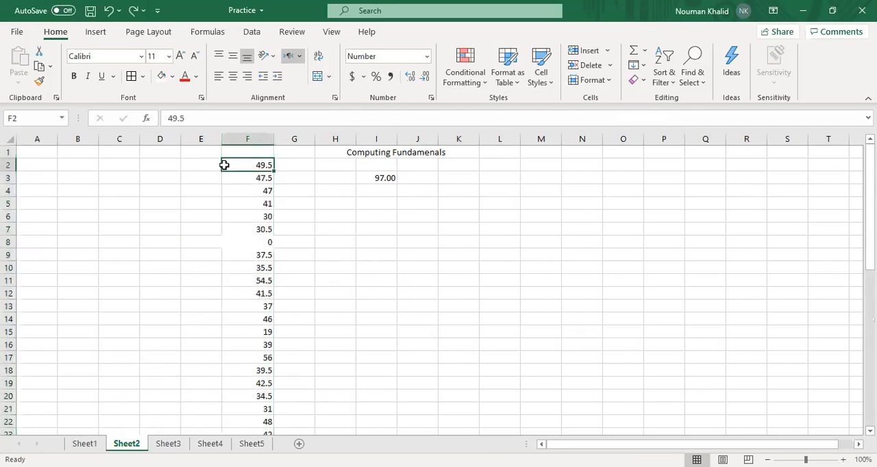
key(ctrl+shift+Down)
scroll(313, 339, up, 12)
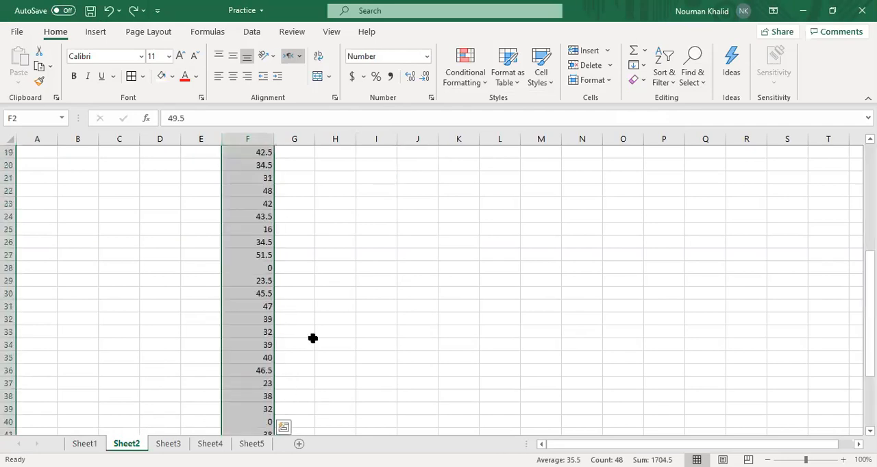
click(472, 75)
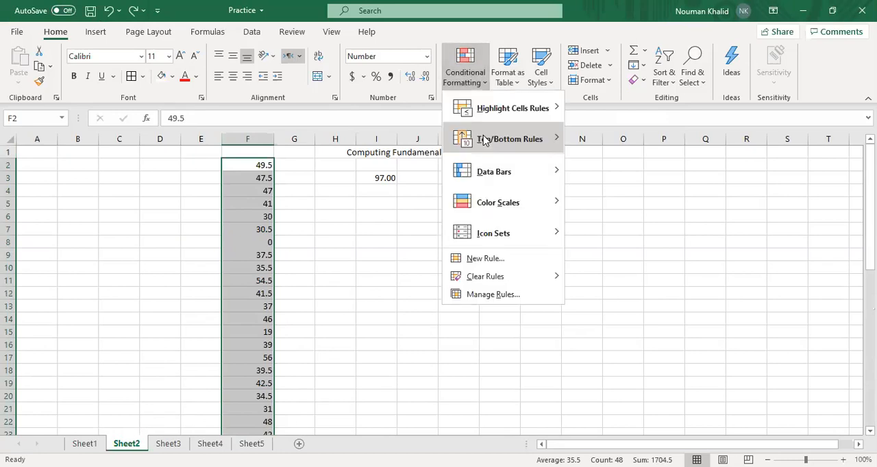
mouse_move(512, 108)
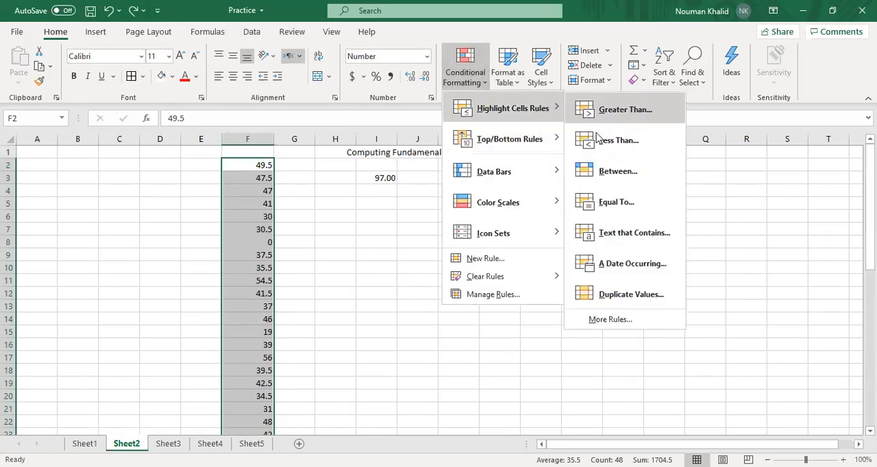
click(614, 201)
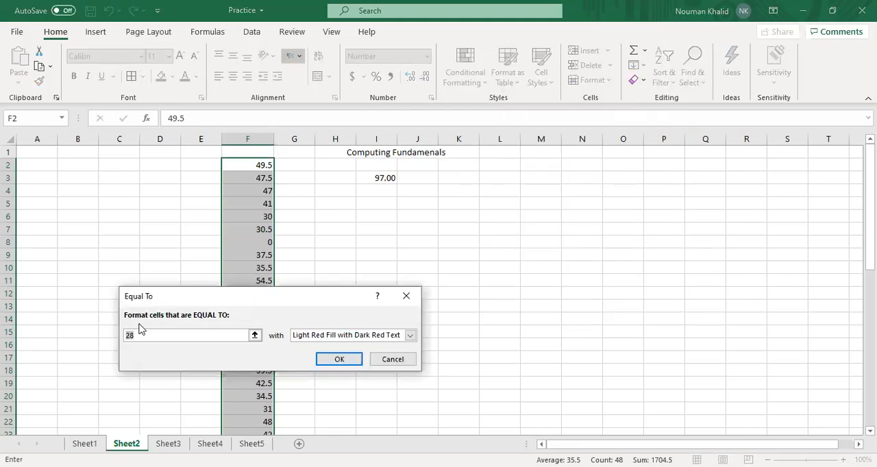
text(0)
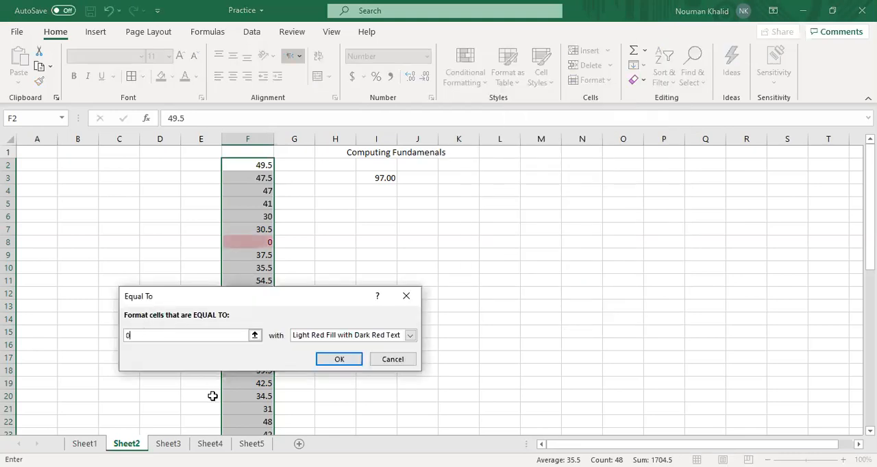
click(322, 360)
click(117, 296)
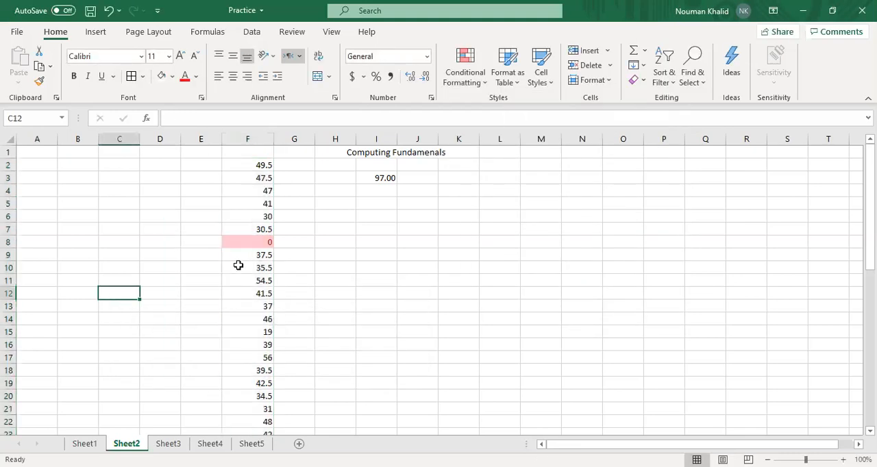
scroll(238, 265, down, 8)
scroll(238, 265, down, 3)
scroll(238, 265, up, 12)
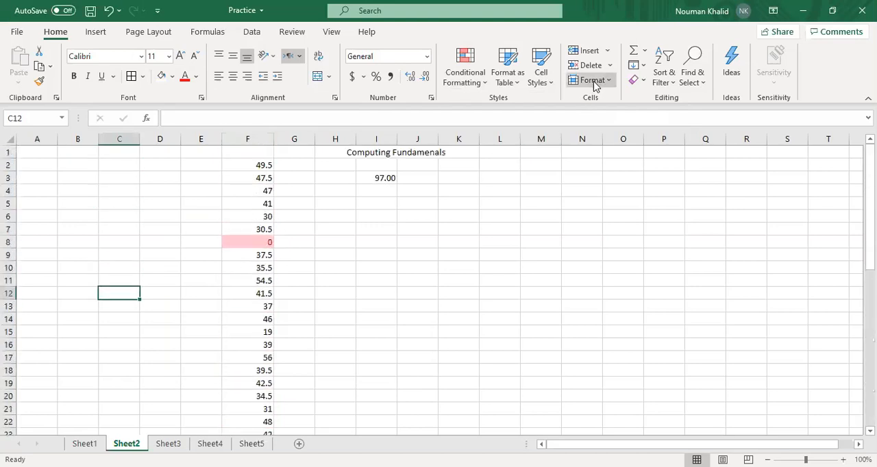
Try a Less Than 25 highlight rule with Light Red Fill with Dark Red Text on cell C12, and undo it
click(463, 89)
mouse_move(512, 108)
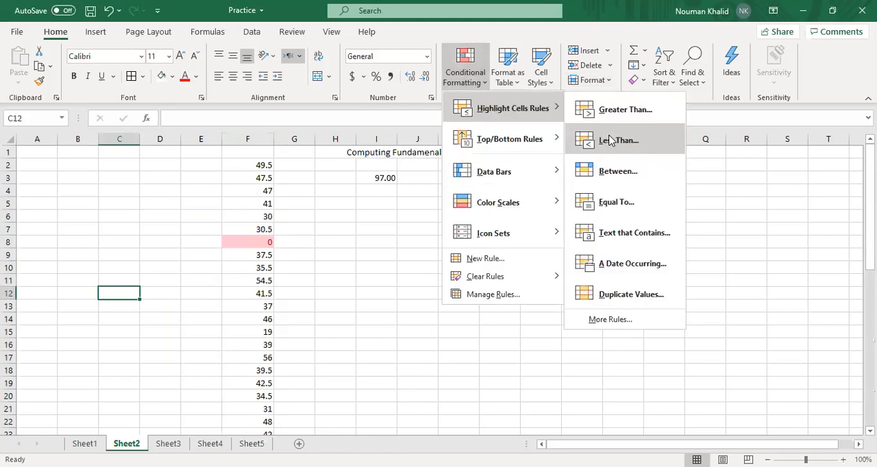
click(609, 140)
text(25)
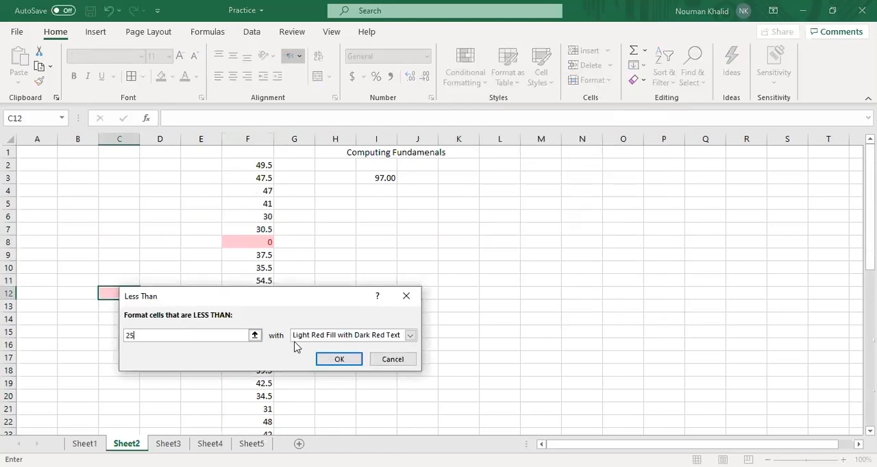
click(331, 358)
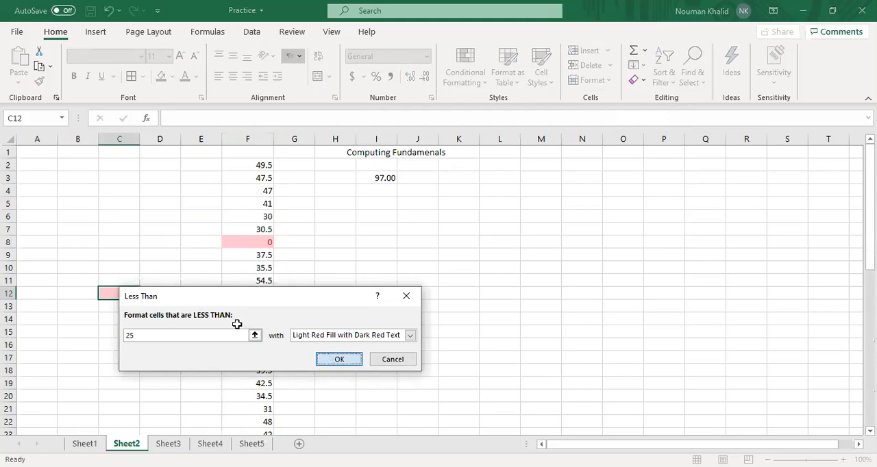
key(ctrl+z)
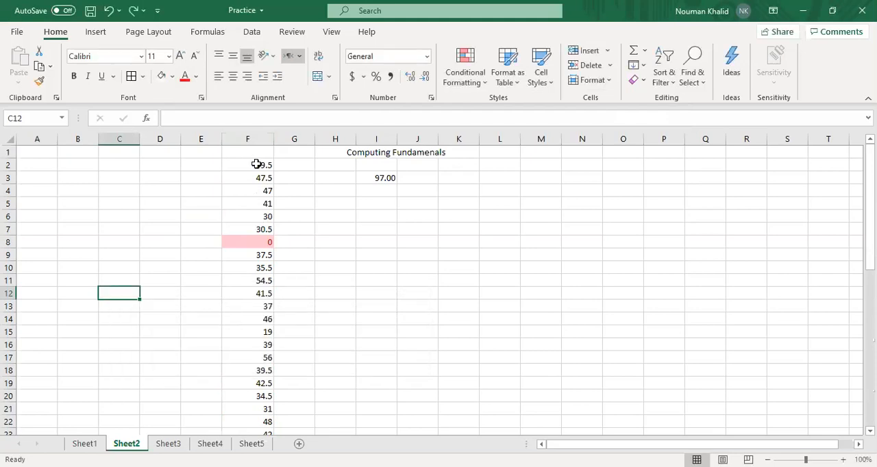
Highlight values less than 25 in F2:F49 with Light Red Fill with Dark Red Text, and check the cells down the column
click(256, 166)
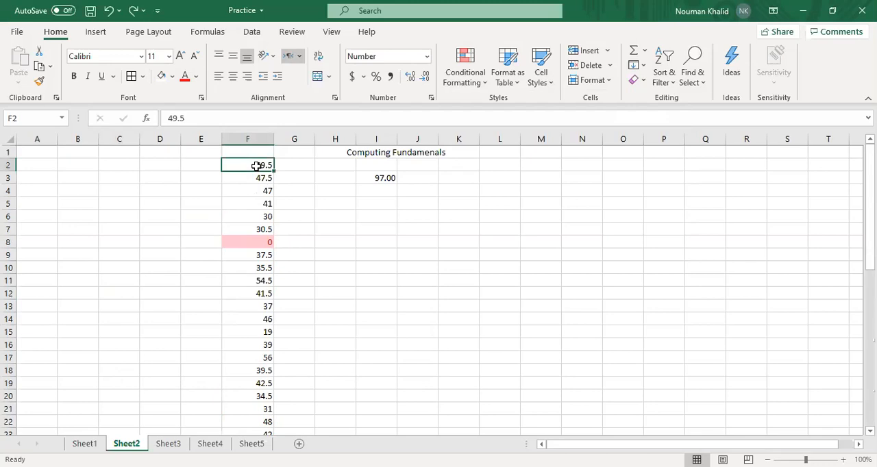
key(ctrl+shift+Down)
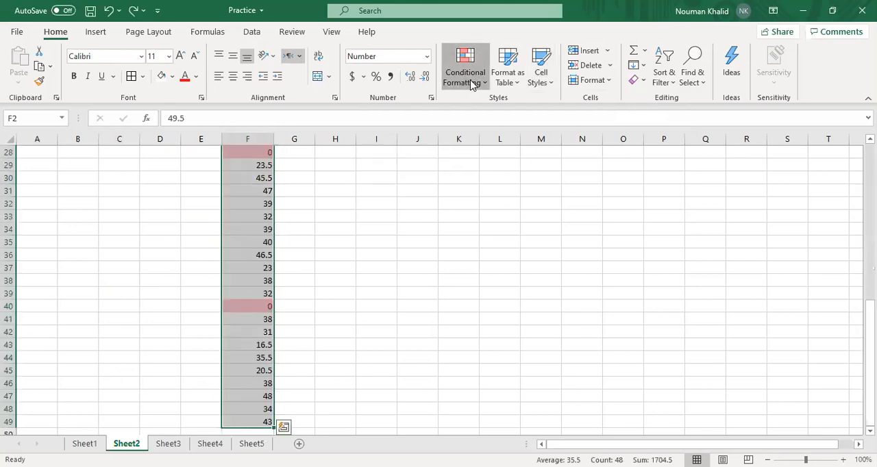
click(471, 83)
mouse_move(513, 108)
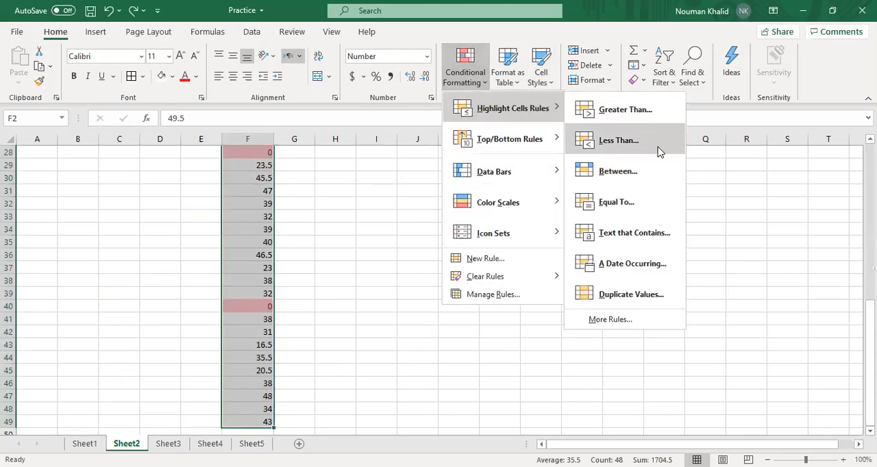
click(657, 151)
text(25)
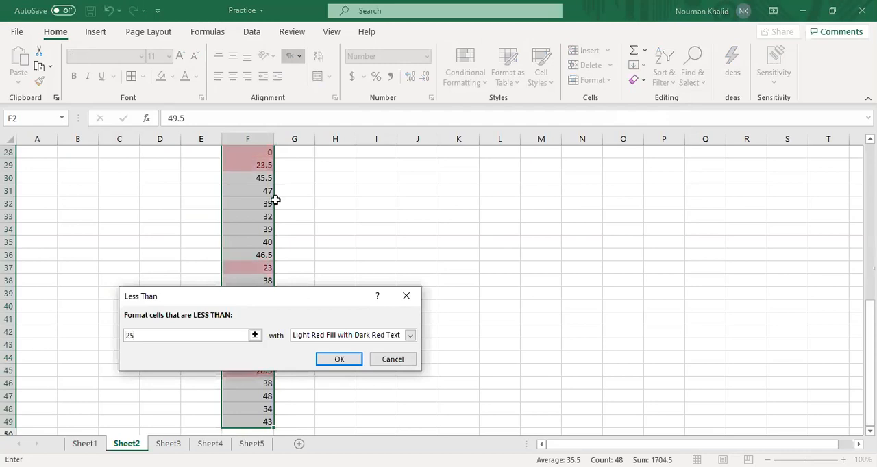
click(336, 360)
scroll(196, 293, up, 9)
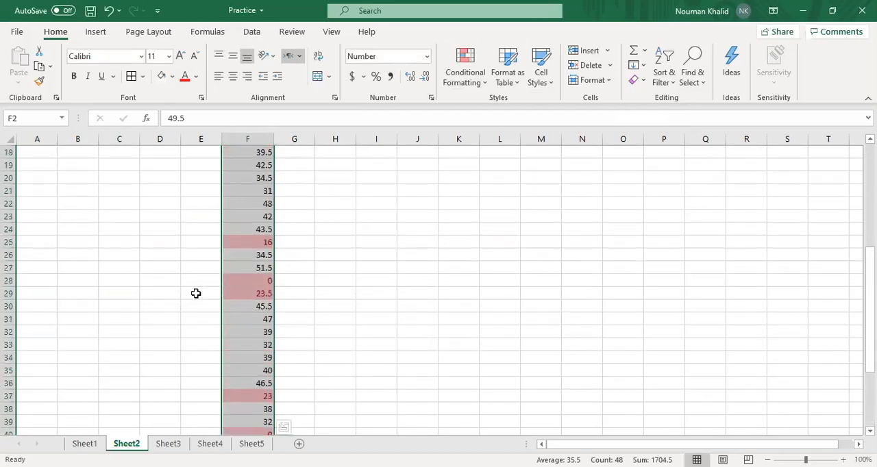
click(378, 275)
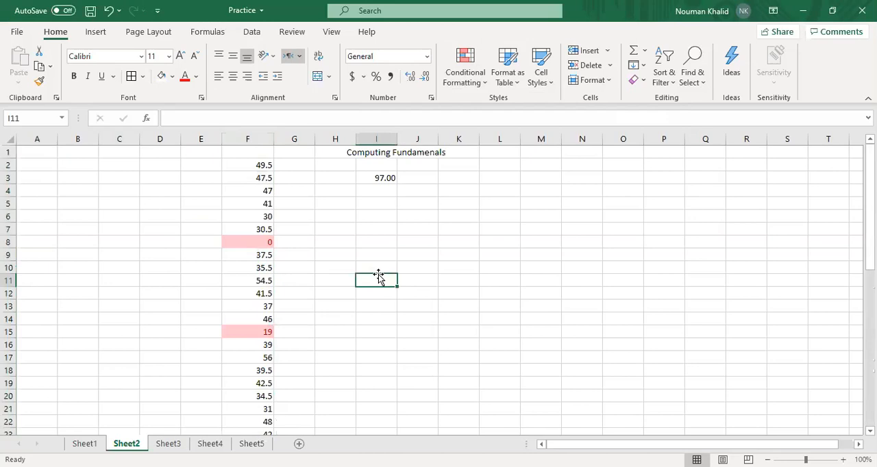
scroll(378, 274, down, 13)
scroll(390, 227, up, 13)
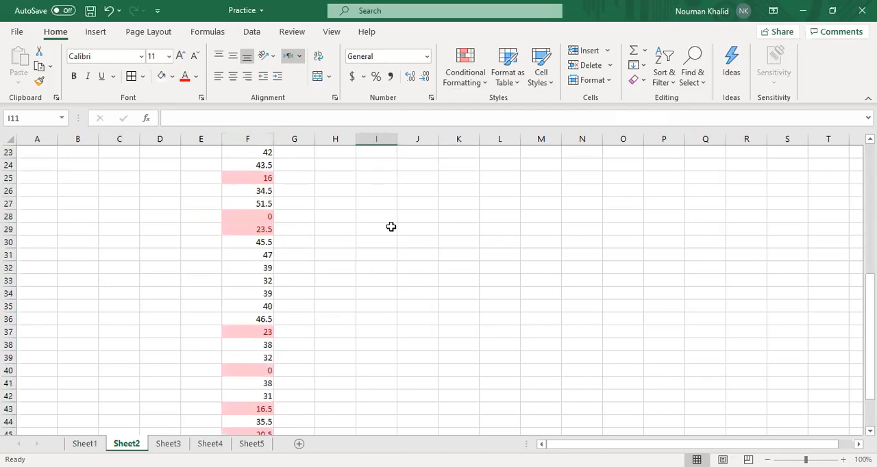
click(452, 81)
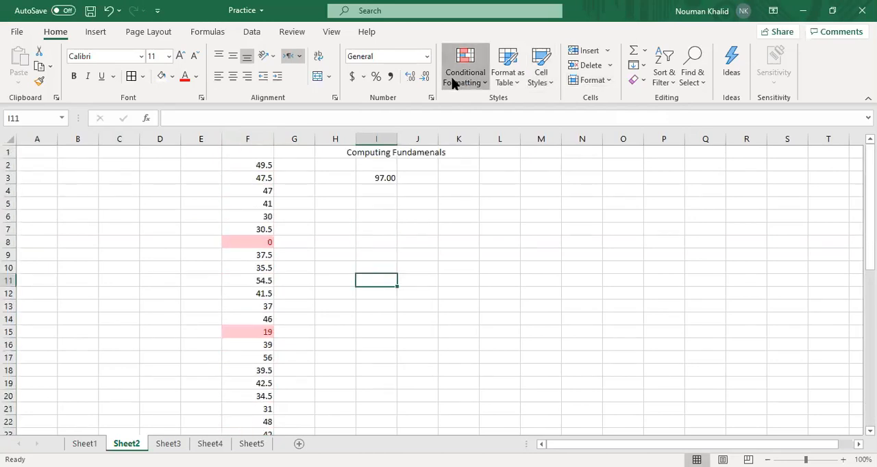
mouse_move(512, 108)
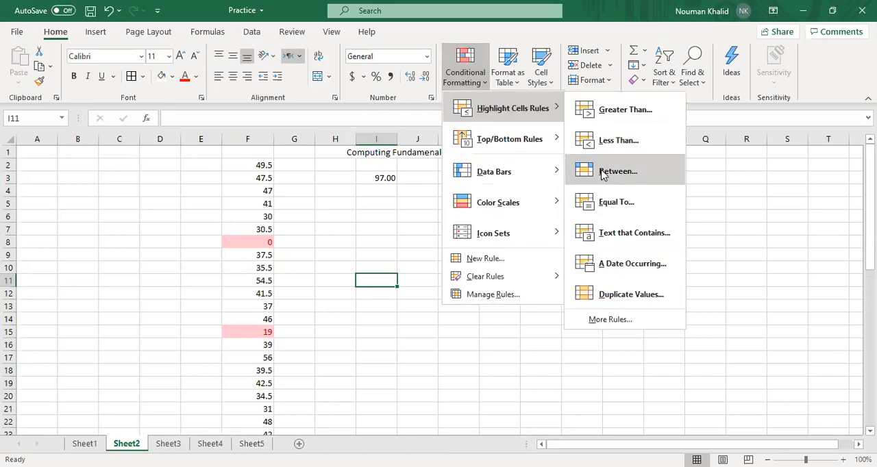
click(610, 171)
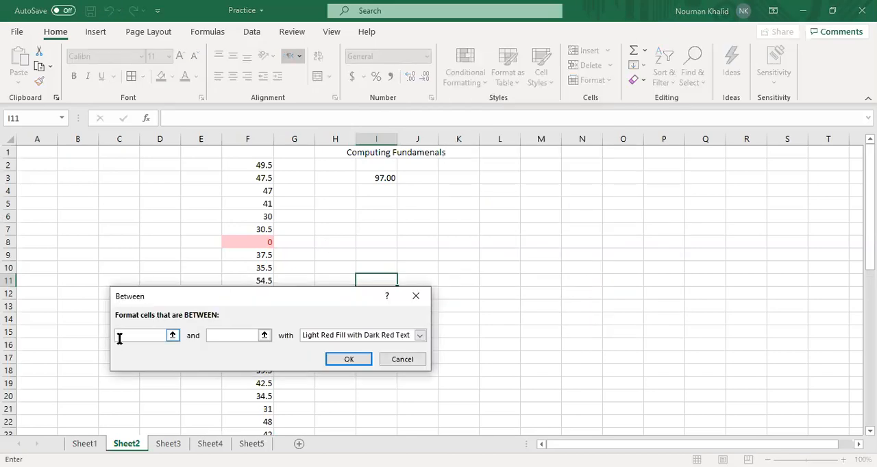
text(1)
text(25)
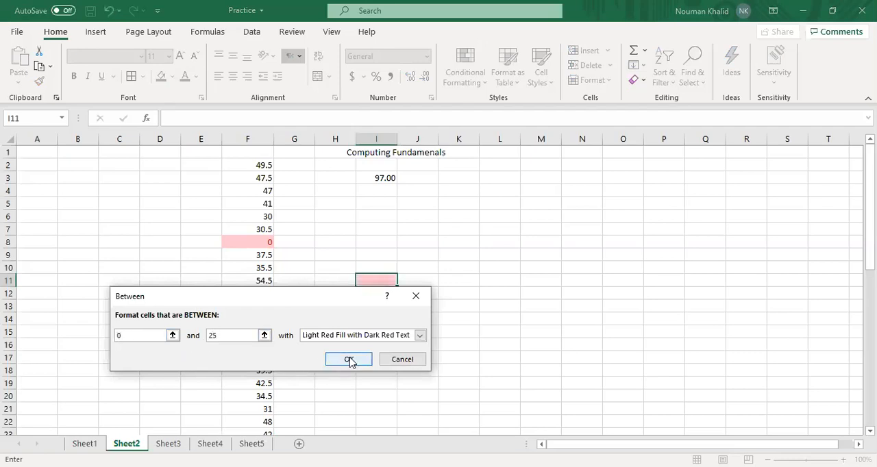
click(398, 361)
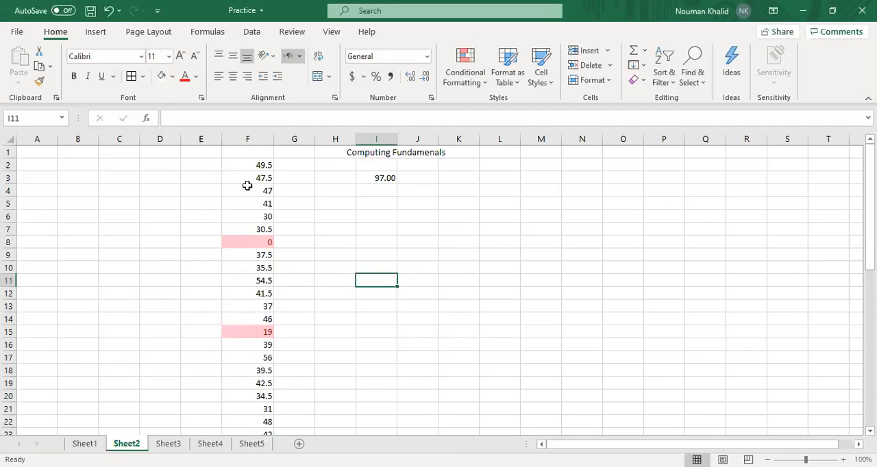
Undo the Less Than and Equal To highlight rules on column F
click(248, 189)
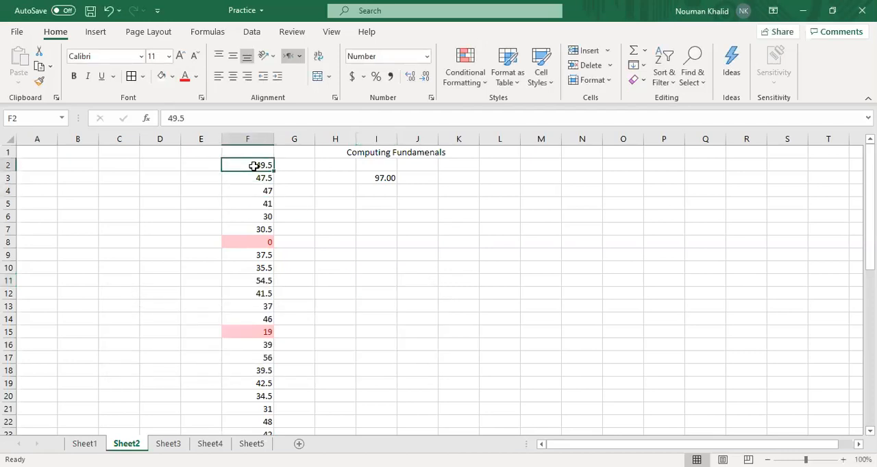
key(ctrl+shift+Down)
click(378, 346)
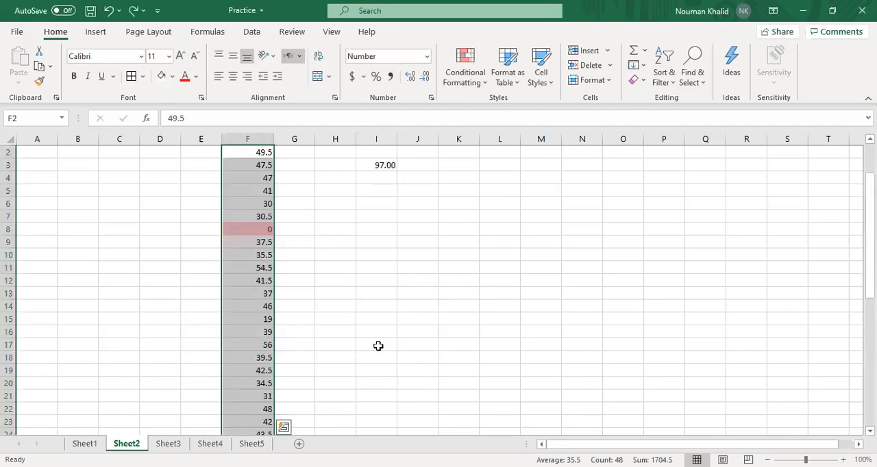
scroll(378, 346, up, 1)
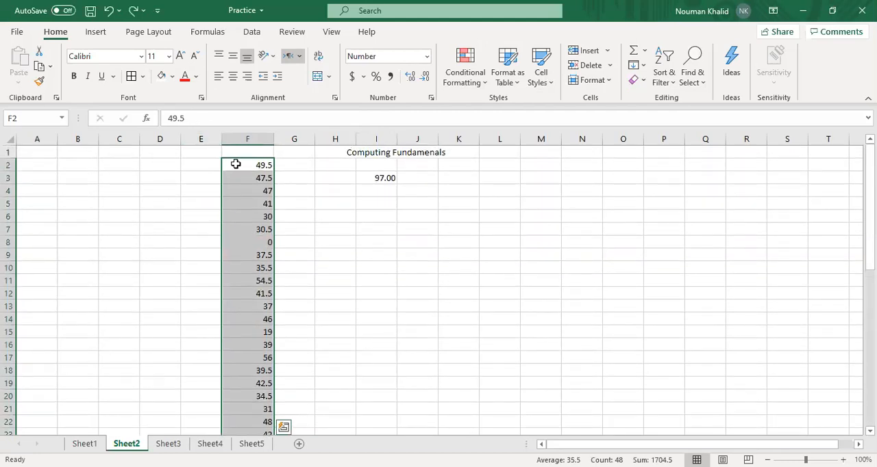
Highlight values between 0 and 25 in F2:F49 with Light Red Fill with Dark Red Text
click(235, 164)
key(ctrl+shift+Down)
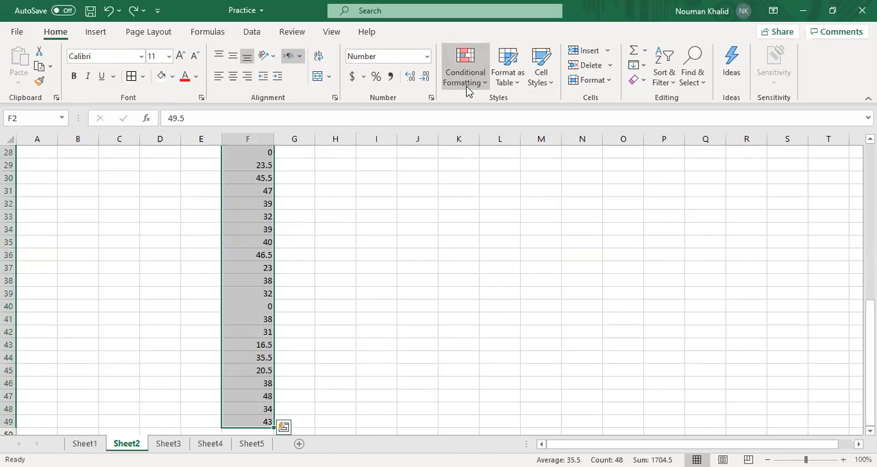
click(459, 83)
mouse_move(520, 108)
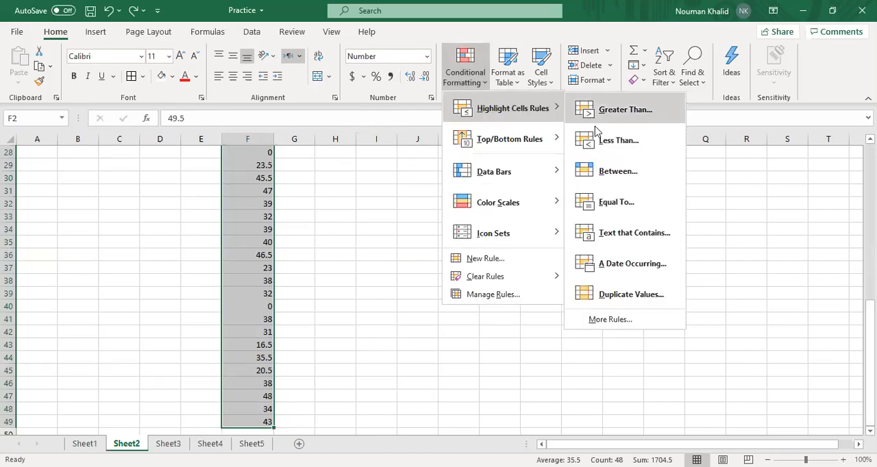
click(600, 170)
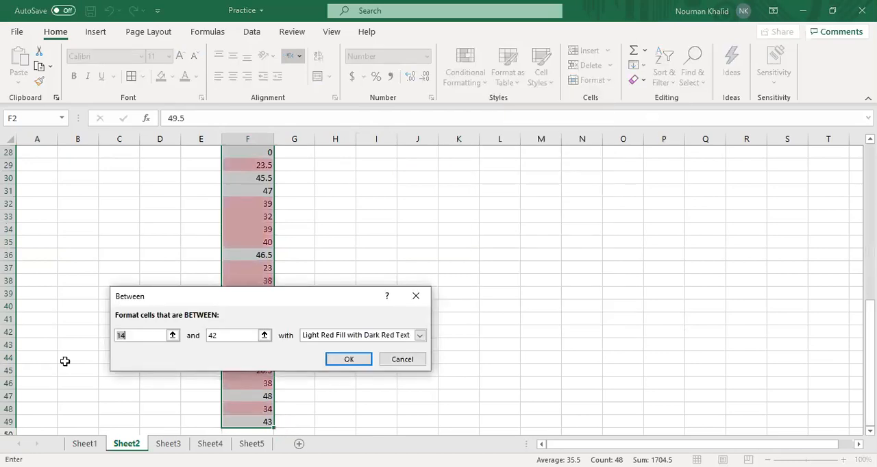
key(BackSpace)
text(0)
click(216, 335)
key(BackSpace)
key(BackSpace)
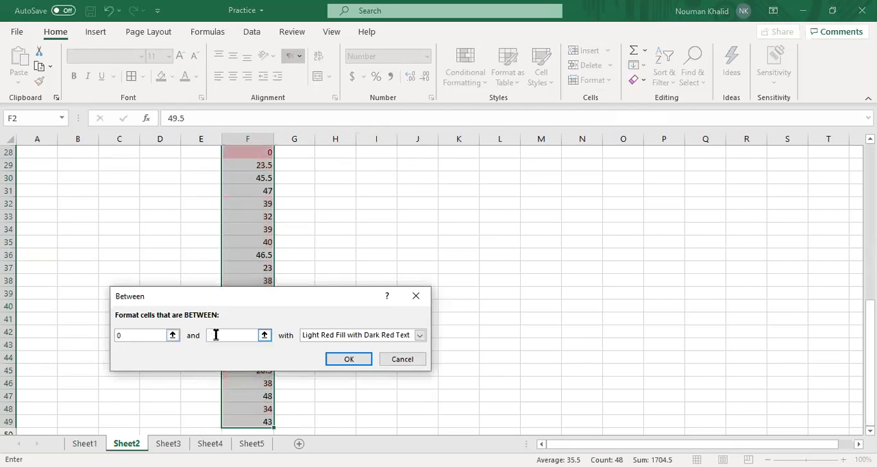
text(25)
click(342, 359)
scroll(273, 326, up, 3)
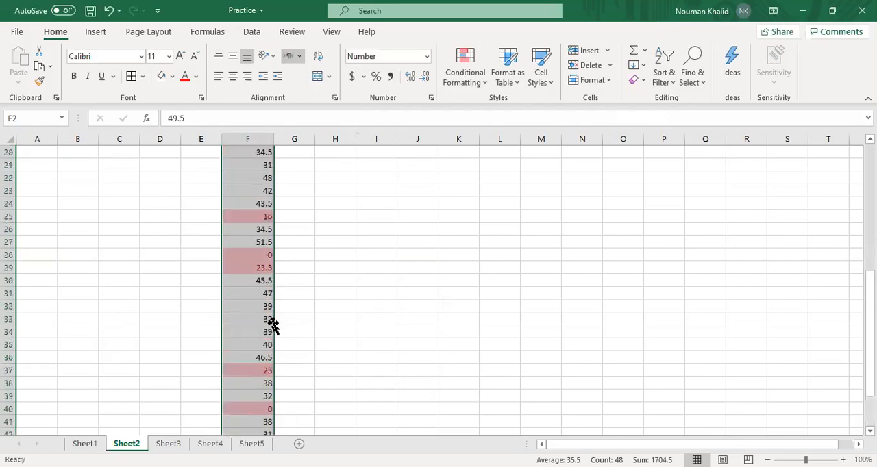
scroll(272, 326, up, 6)
click(365, 271)
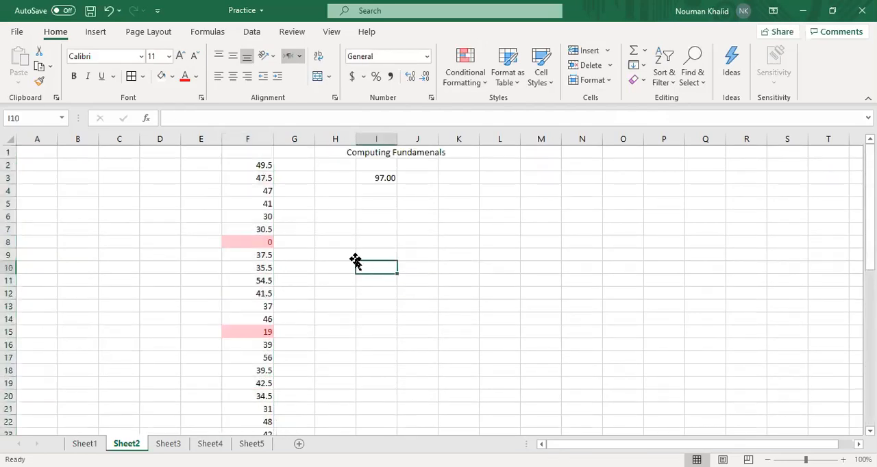
Undo the Between 0 and 25 highlight rule on F2:F49
click(465, 89)
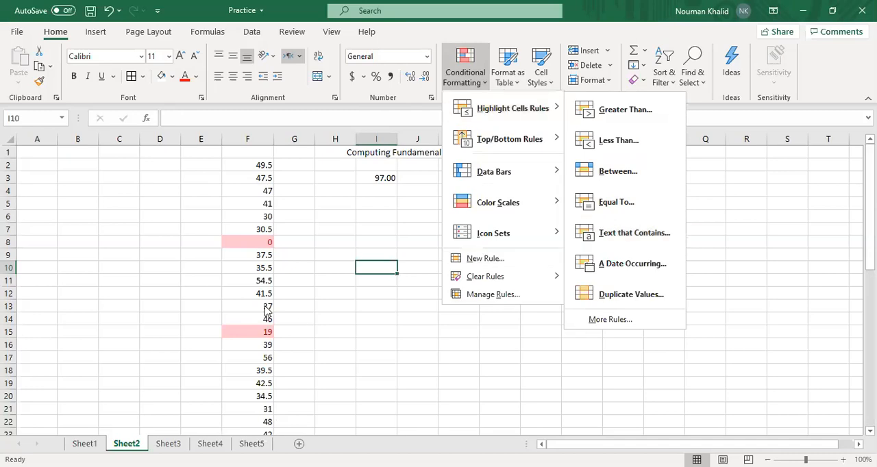
key(Escape)
key(Escape)
key(ctrl+a)
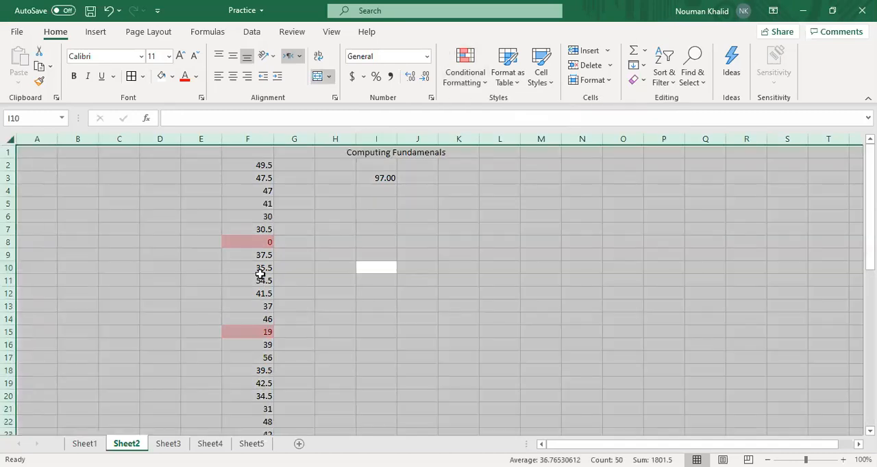
key(ctrl+z)
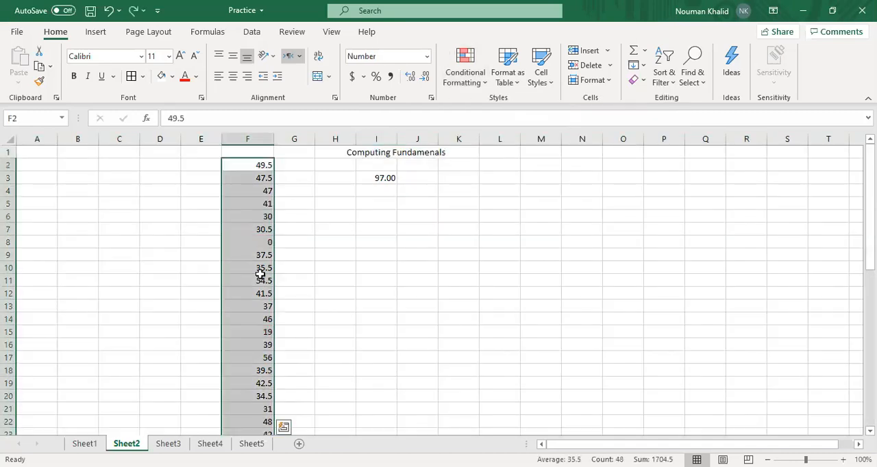
Highlight duplicate values in F2:F49 with Light Red Fill with Dark Red Text
click(466, 78)
mouse_move(513, 108)
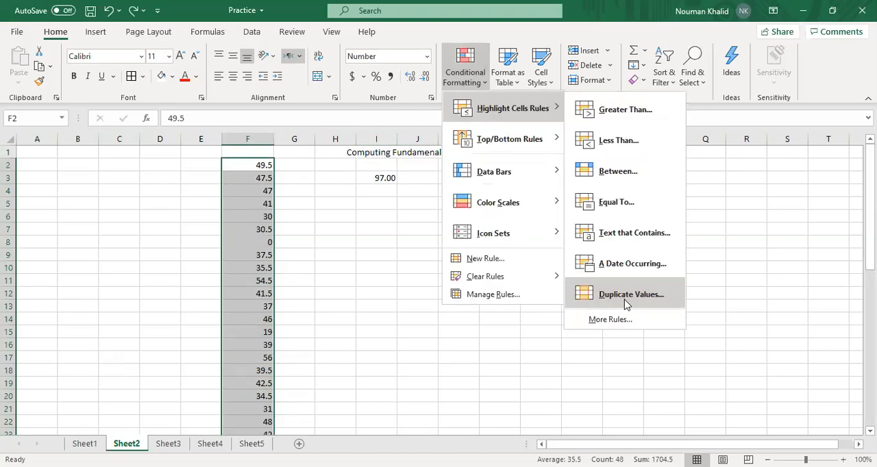
click(625, 304)
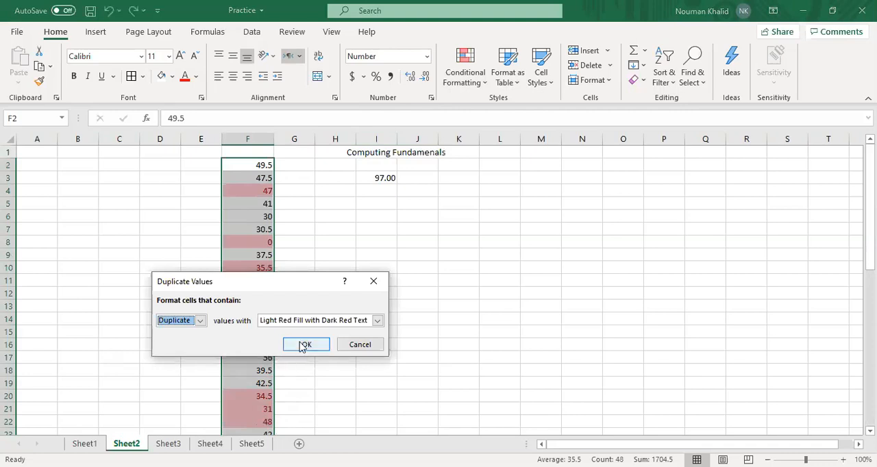
click(302, 345)
click(232, 242)
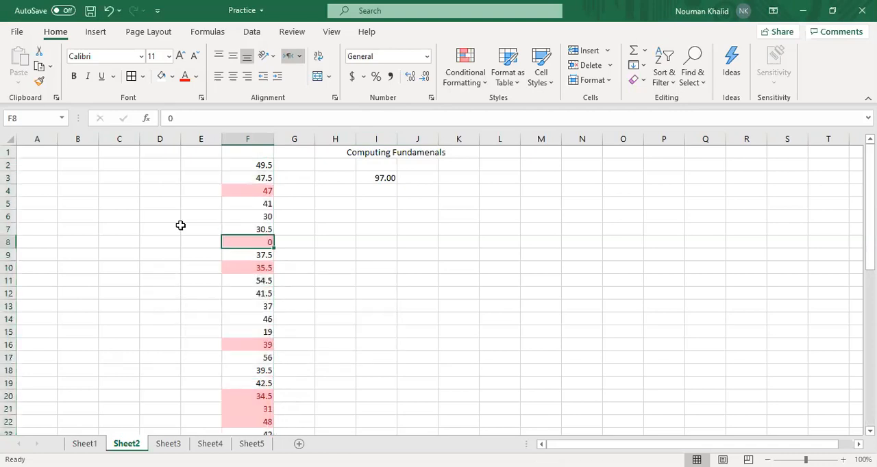
Examine the highlighted duplicates down column F, comparing repeated values between the start and end of the list
scroll(223, 198, down, 6)
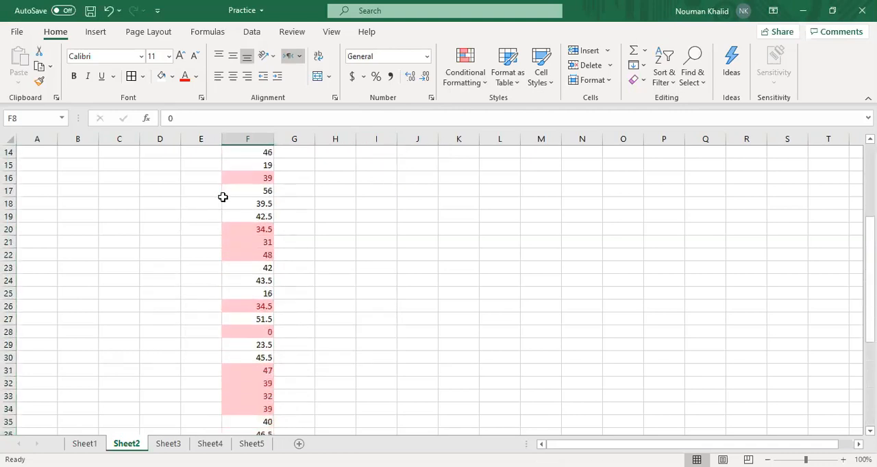
click(266, 308)
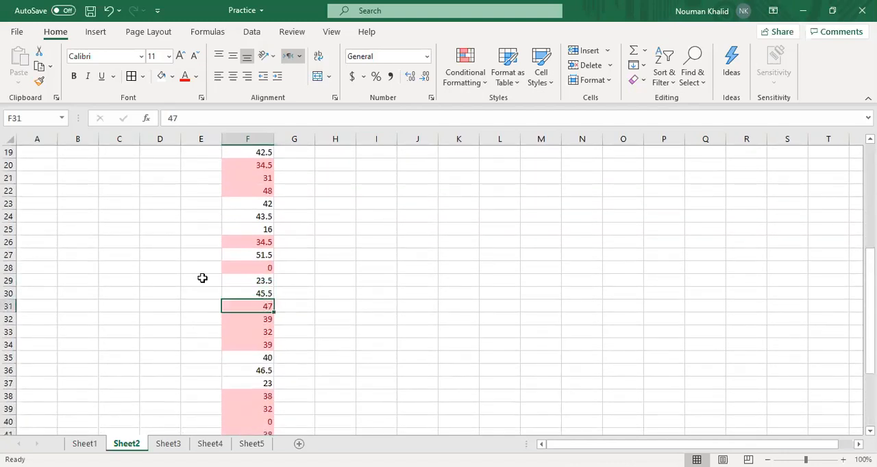
click(241, 270)
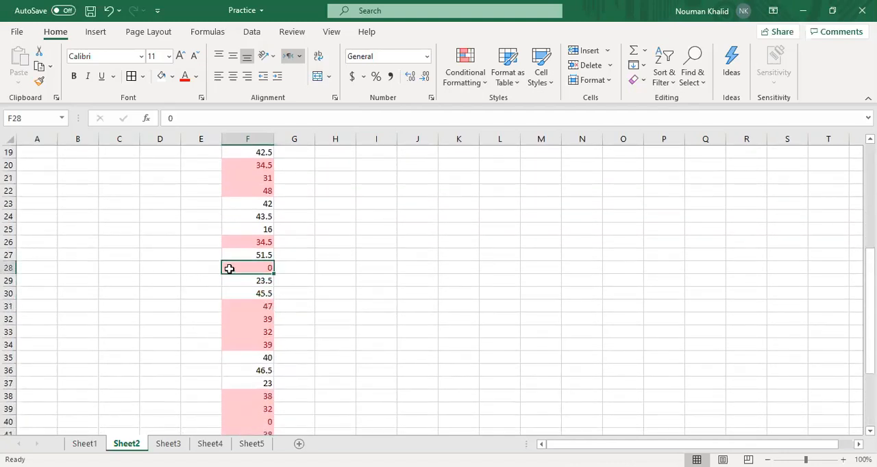
click(252, 193)
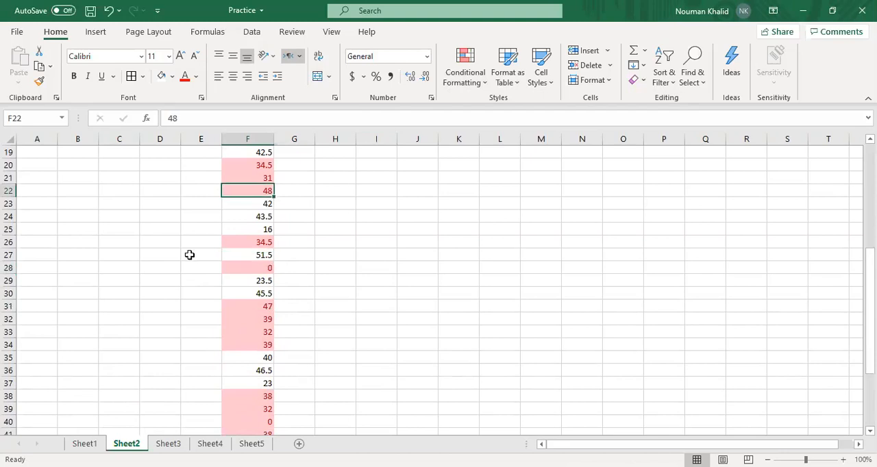
scroll(177, 265, down, 3)
click(267, 385)
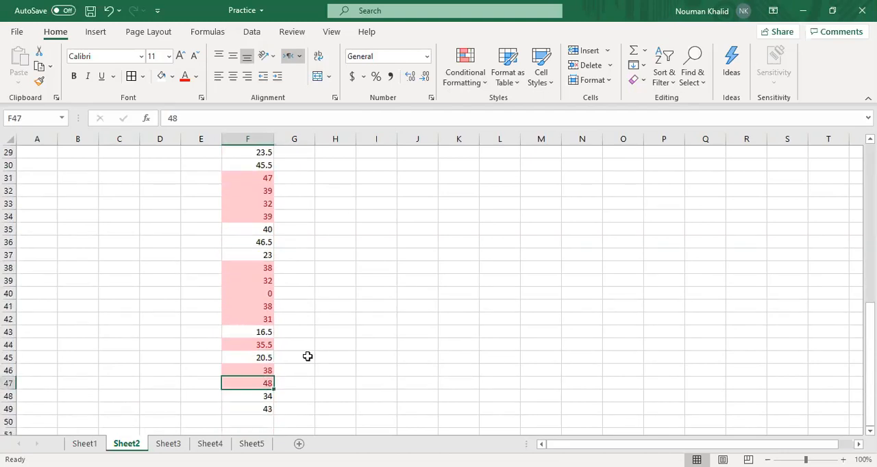
scroll(315, 354, up, 9)
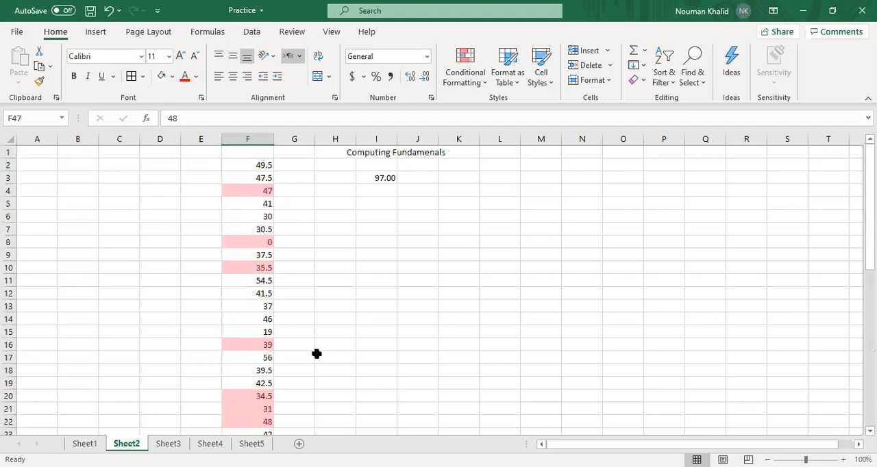
Undo the Duplicate Values rule and try a Top 10 Items rule on F2:F49
click(473, 85)
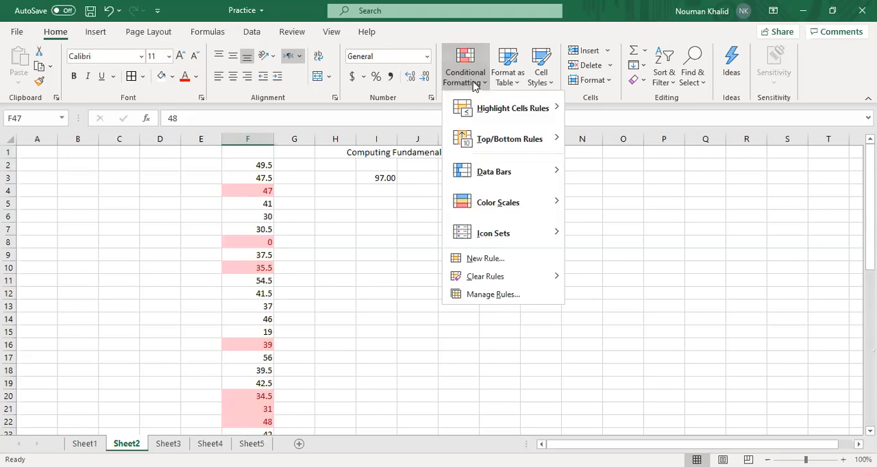
mouse_move(496, 140)
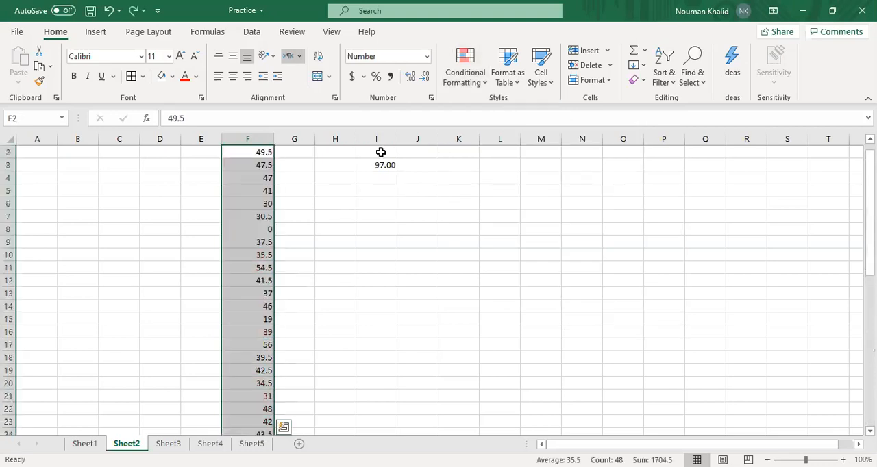
click(471, 83)
mouse_move(521, 140)
click(599, 140)
click(341, 345)
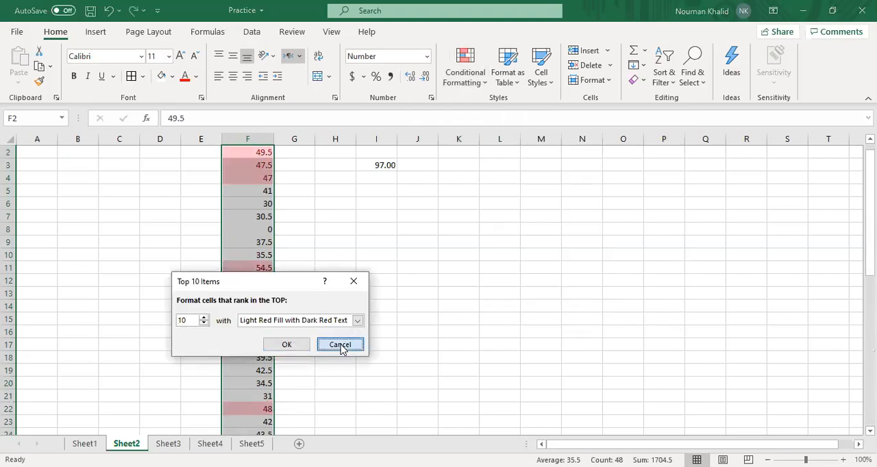
Highlight the top 10% of values in F2:F49 with a light red fill, and check the marked cells down the column
click(471, 82)
mouse_move(485, 139)
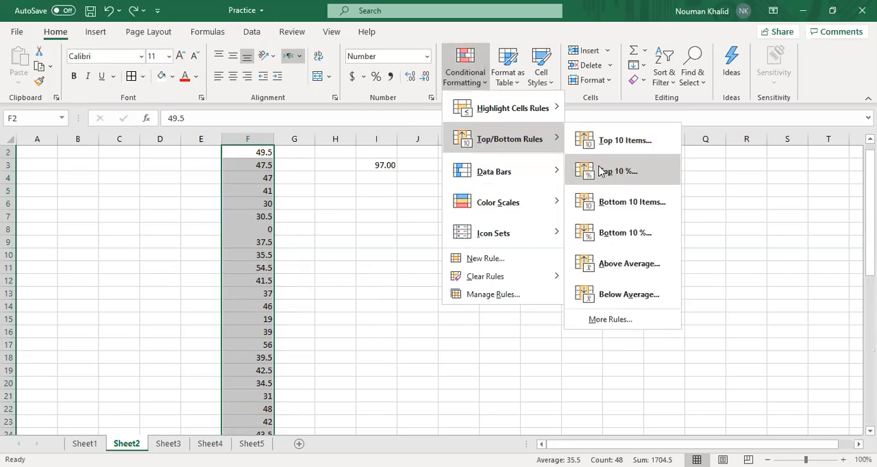
click(599, 170)
click(288, 346)
scroll(212, 285, up, 1)
scroll(211, 286, down, 13)
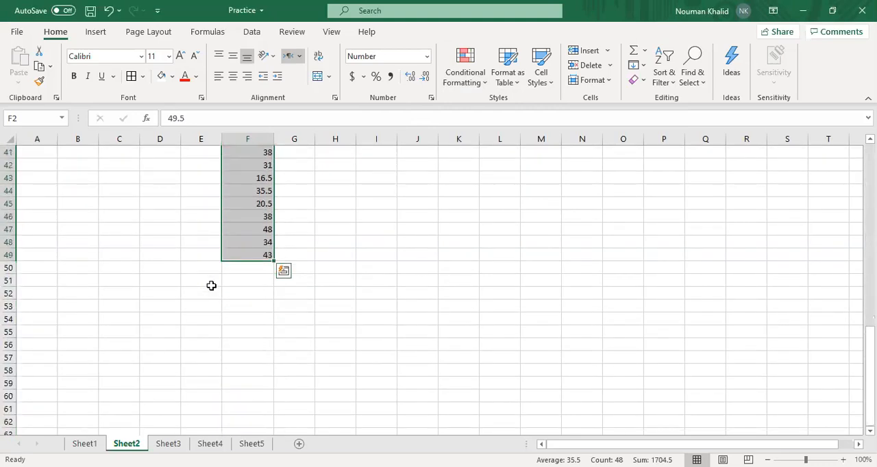
scroll(212, 286, up, 13)
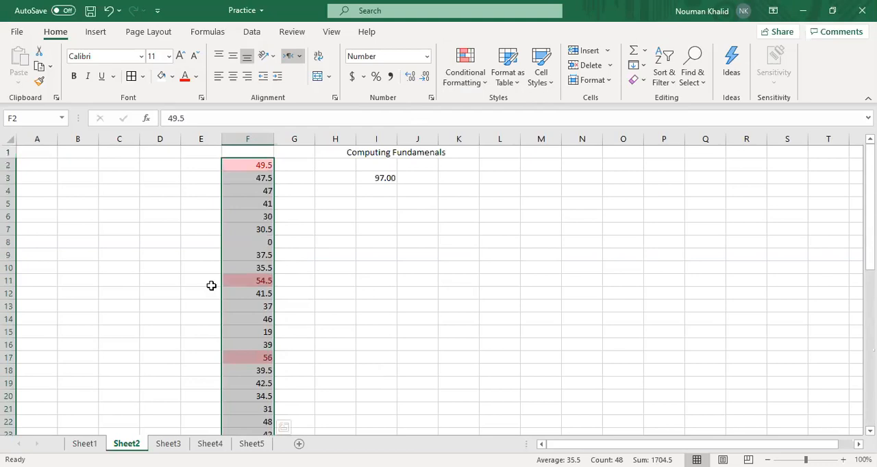
scroll(211, 285, down, 14)
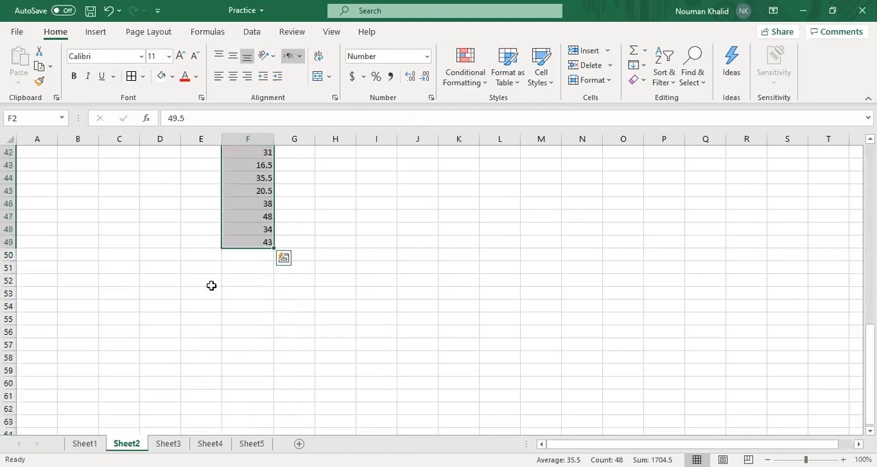
scroll(211, 286, up, 14)
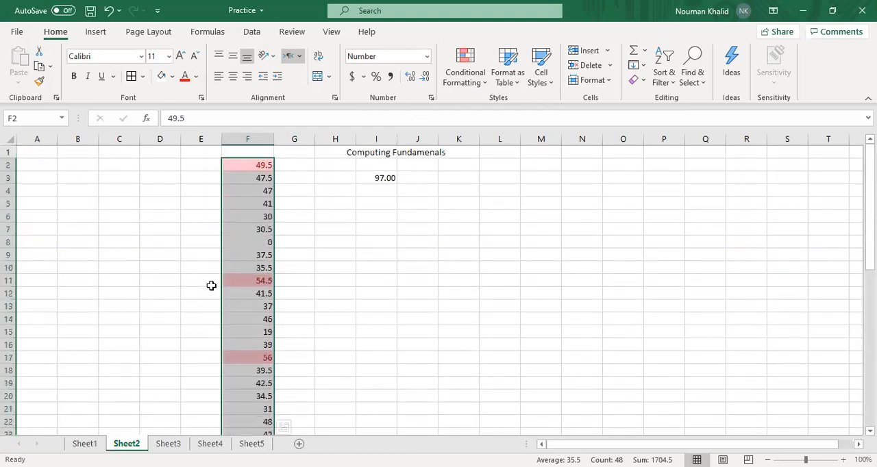
scroll(211, 285, down, 13)
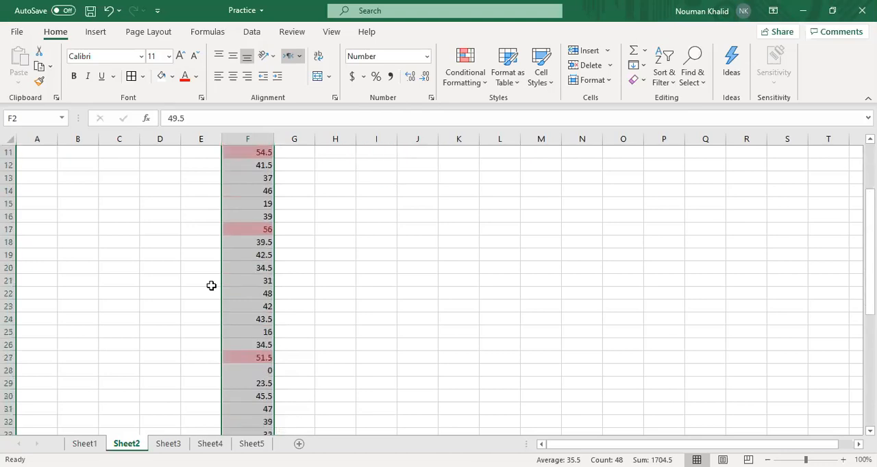
Add the values 45 in F50 and 23 in F51 below the column F list
click(253, 281)
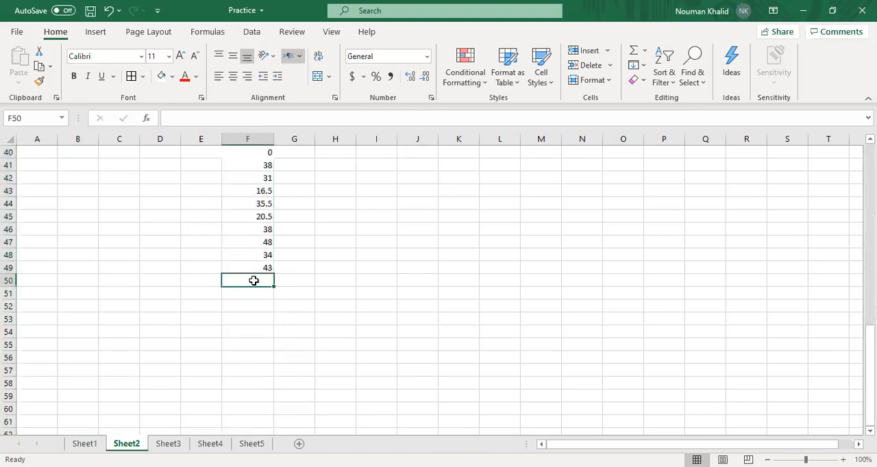
text(45)
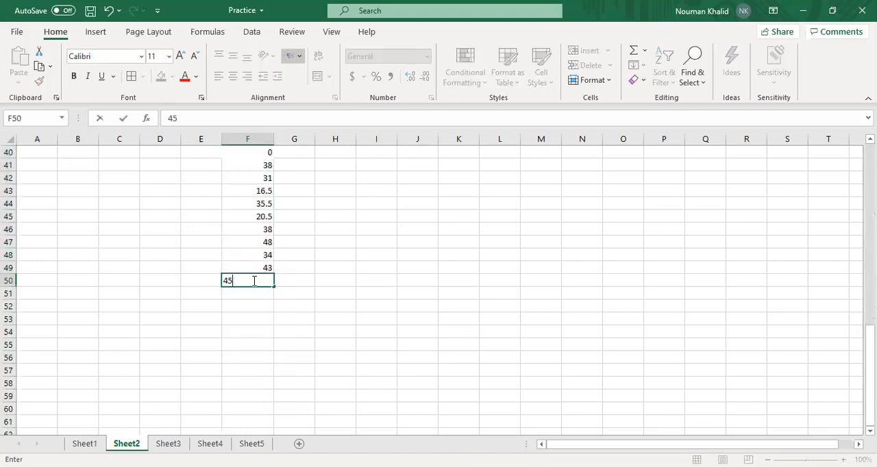
click(209, 305)
click(251, 292)
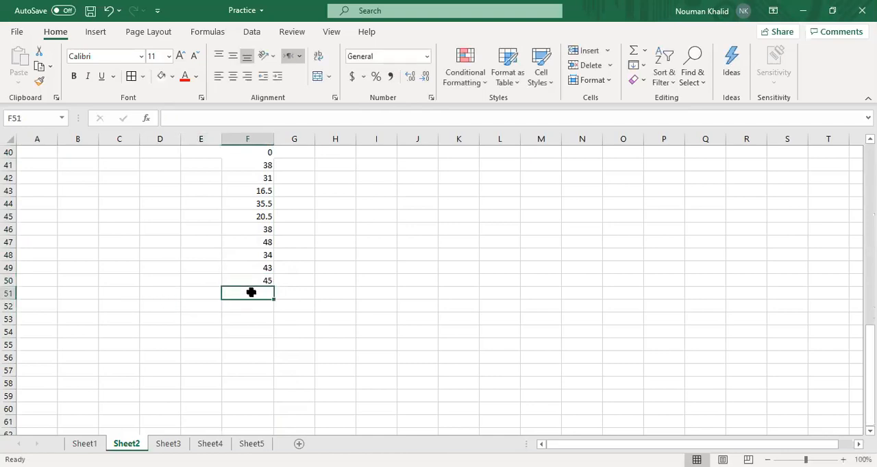
text(23)
click(186, 335)
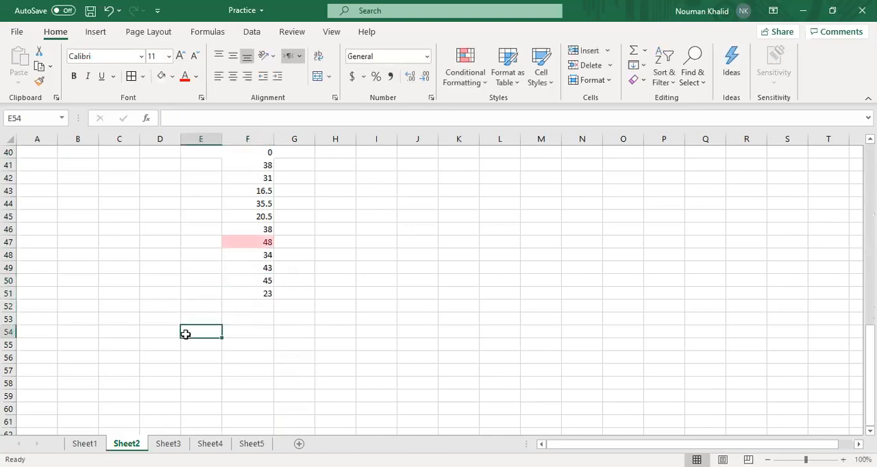
Remove the values added in F50 and F51, and undo the Top 10% highlight rule on column F
key(ctrl+z)
click(254, 279)
scroll(255, 279, up, 13)
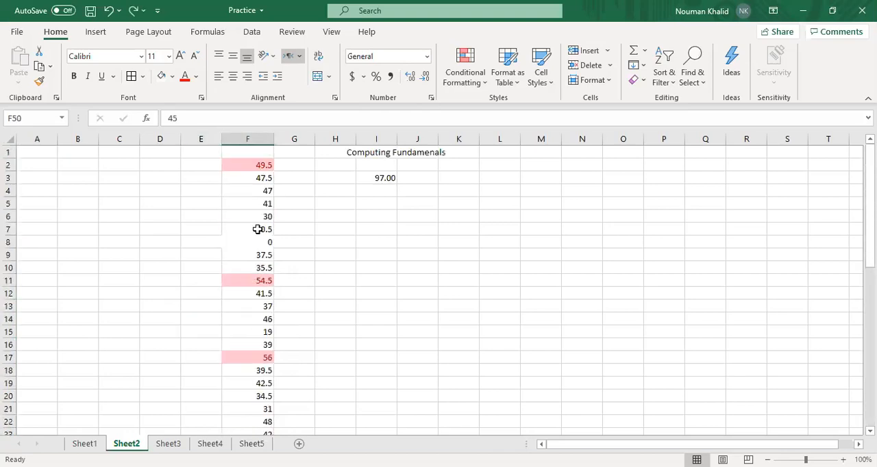
scroll(257, 230, down, 13)
key(Delete)
scroll(256, 230, up, 13)
key(ctrl+z)
scroll(258, 230, up, 1)
scroll(257, 229, down, 13)
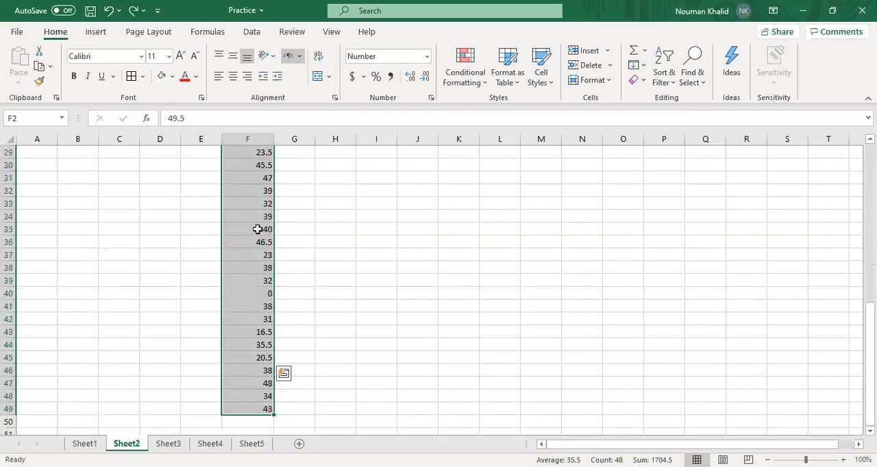
Extend the column F list with 34 in F50 and 23 in F51
click(250, 281)
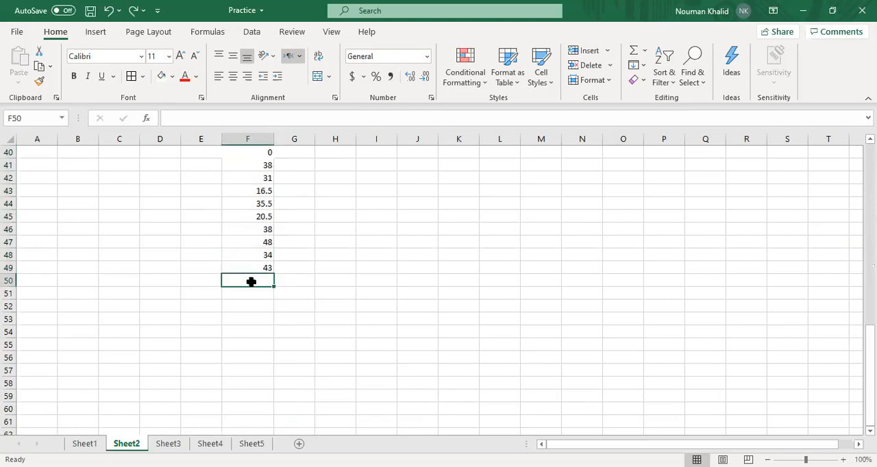
text(34)
key(Return)
text(23)
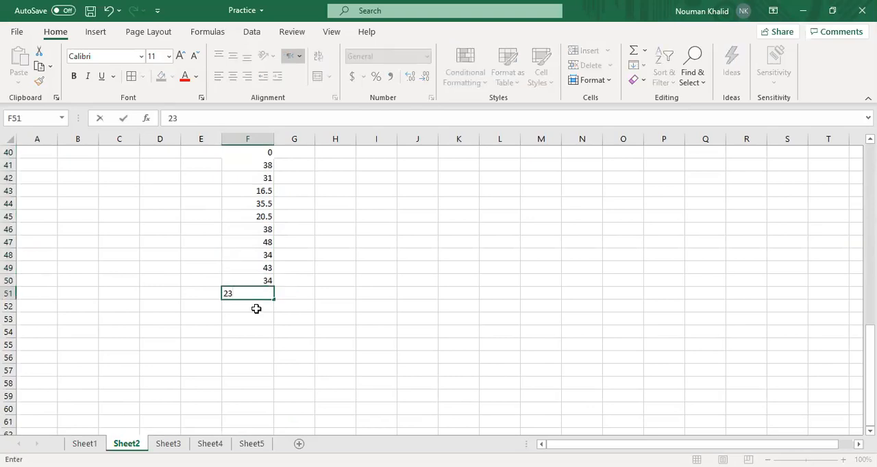
key(Return)
Highlight the top 10% of values in F2:F51 with a light red fill and dark red text
scroll(256, 309, up, 13)
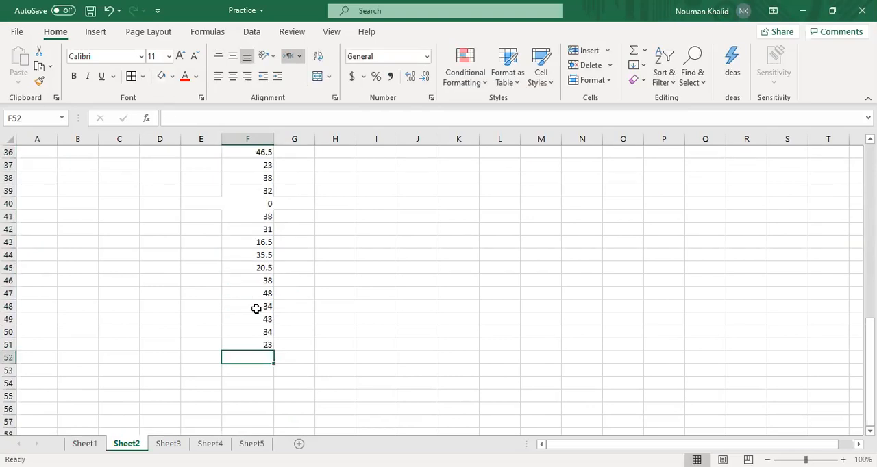
click(259, 167)
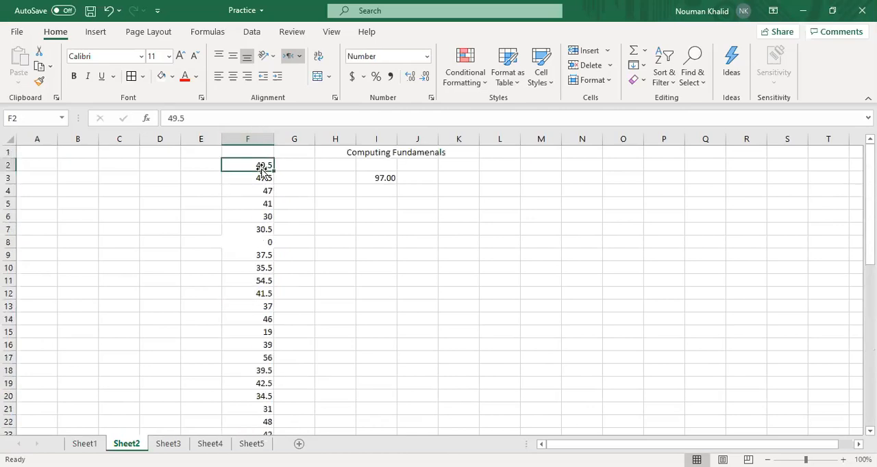
scroll(68, 180, down, 14)
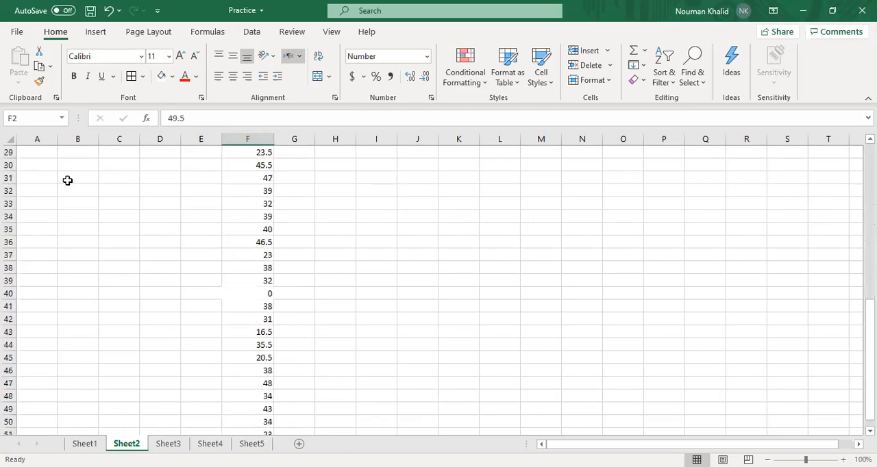
click(265, 241)
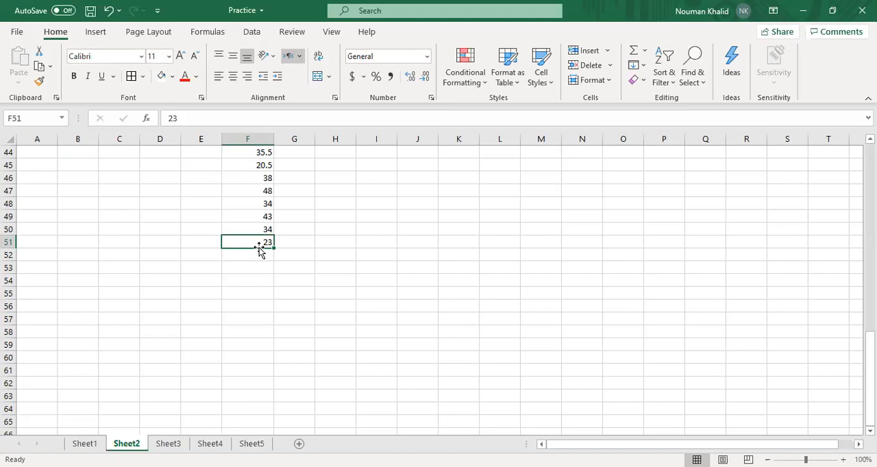
scroll(259, 245, up, 14)
click(245, 166)
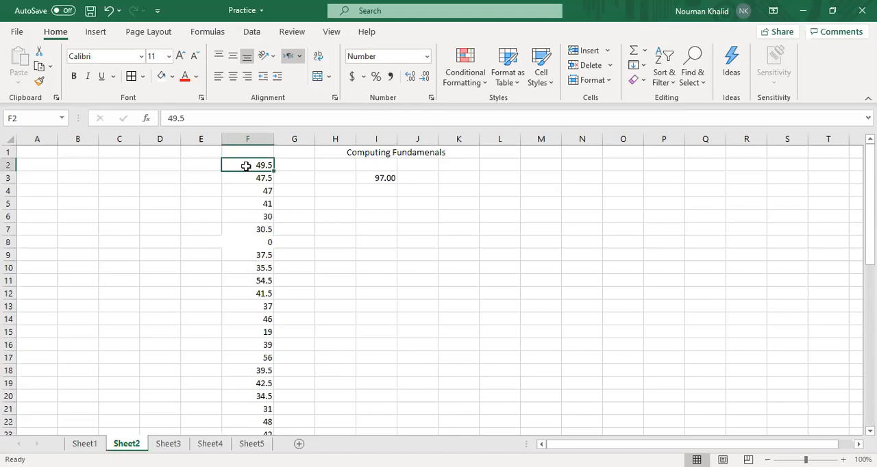
key(ctrl+shift+Down)
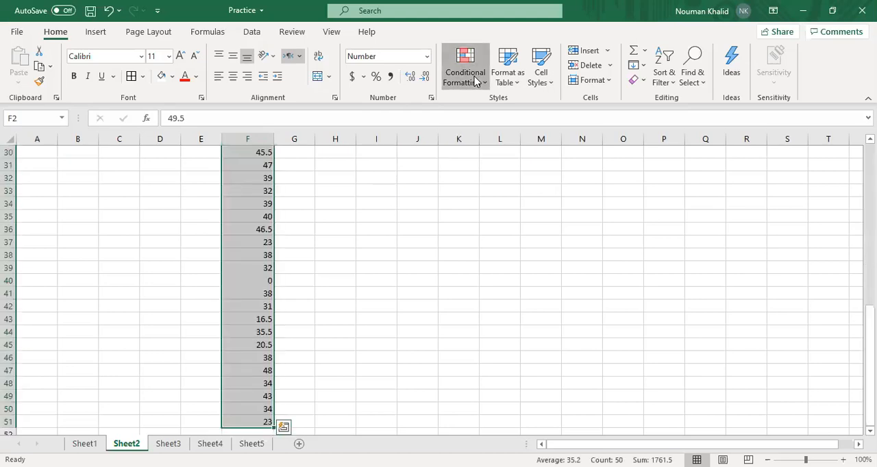
click(475, 80)
mouse_move(510, 140)
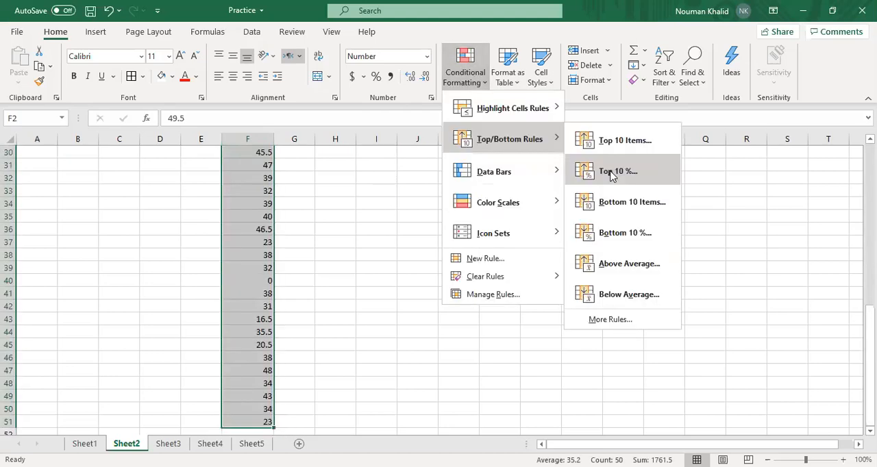
click(612, 173)
click(287, 345)
Examine which cells between F2 and F51 the top 10% rule marks
scroll(200, 290, up, 5)
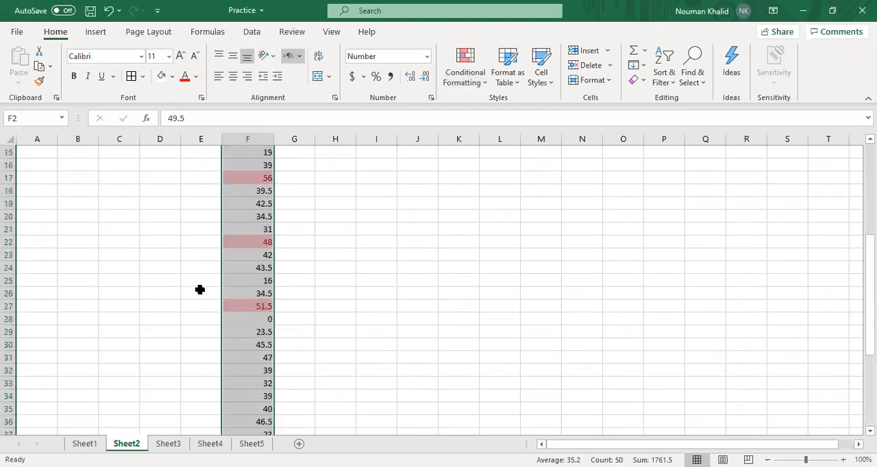
scroll(200, 290, up, 5)
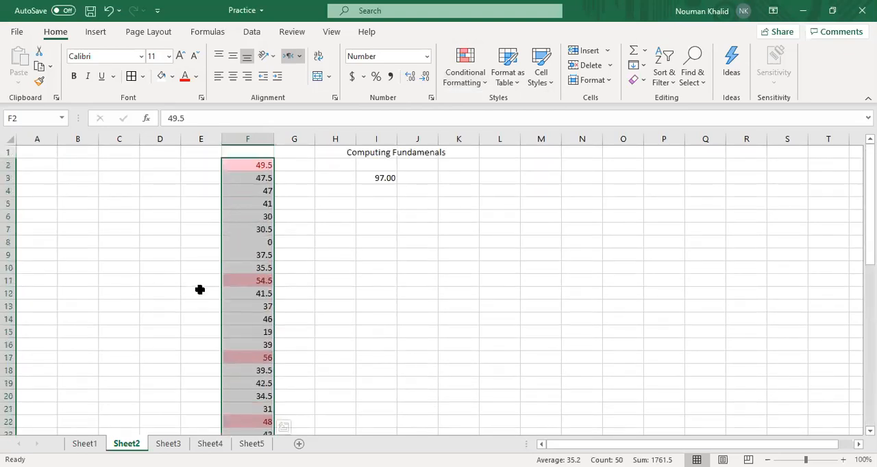
click(241, 166)
scroll(245, 353, down, 3)
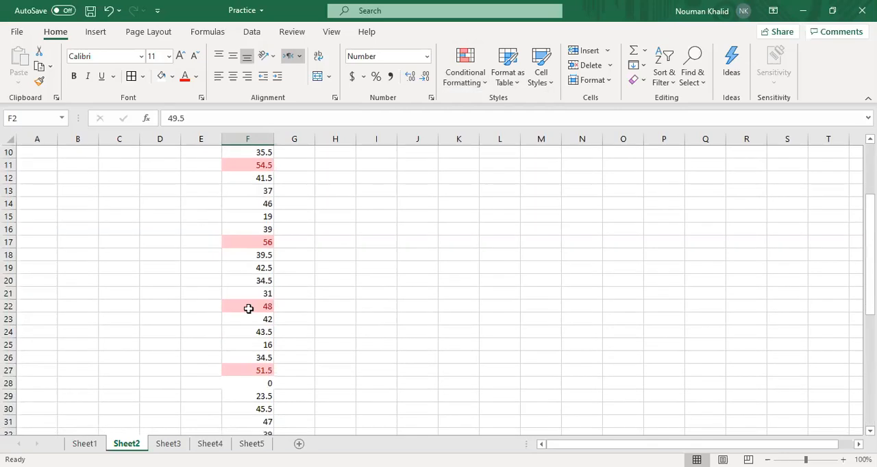
scroll(249, 357, down, 9)
scroll(250, 357, up, 1)
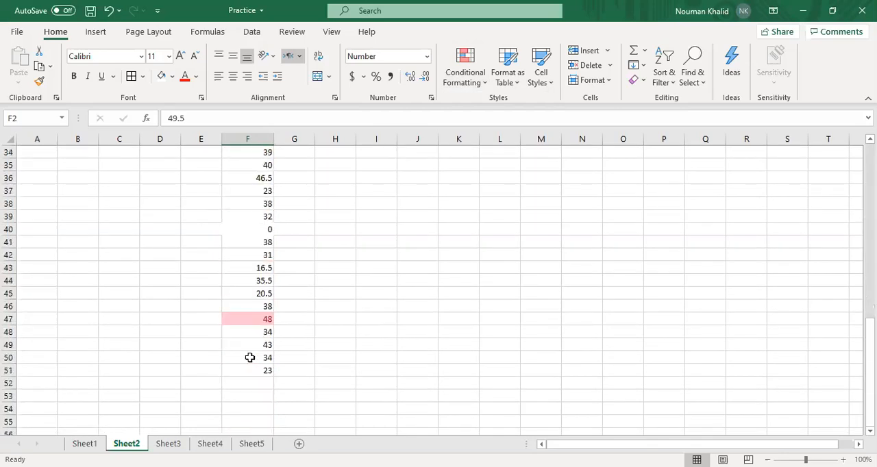
scroll(250, 356, up, 1)
scroll(253, 332, up, 7)
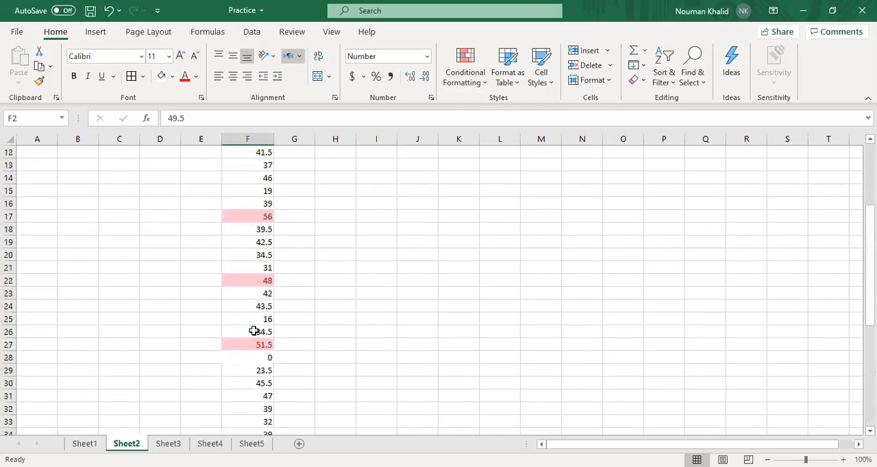
scroll(258, 231, up, 4)
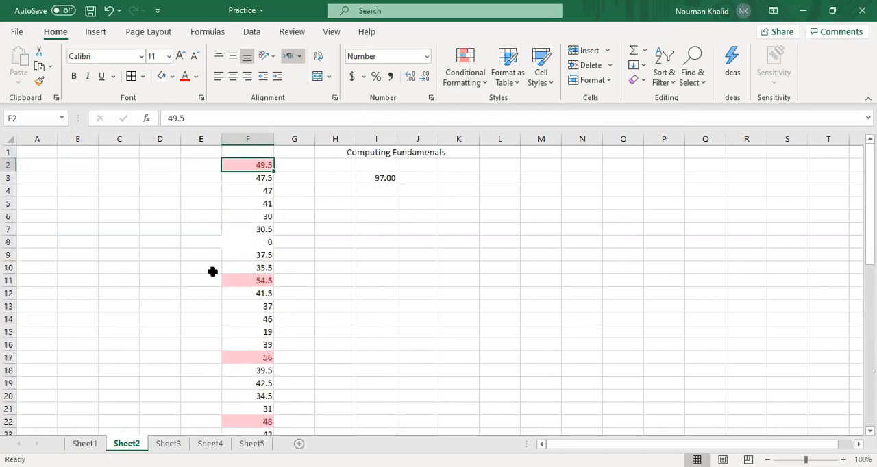
scroll(213, 271, down, 3)
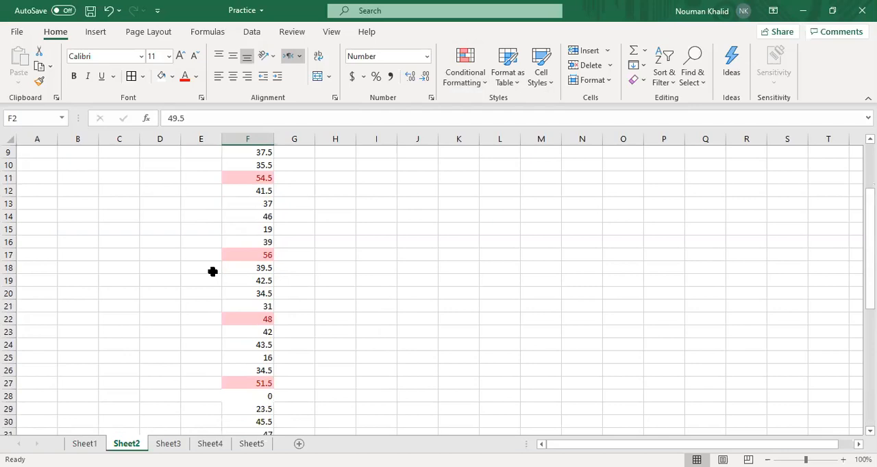
scroll(253, 345, down, 7)
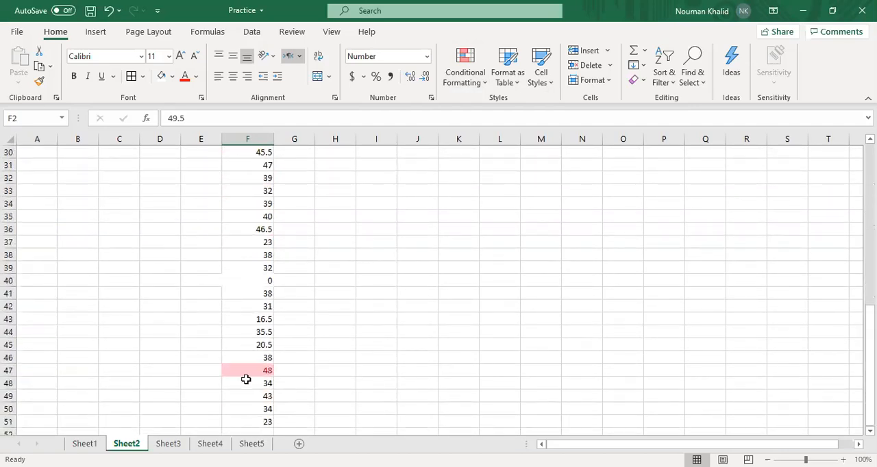
scroll(247, 377, up, 10)
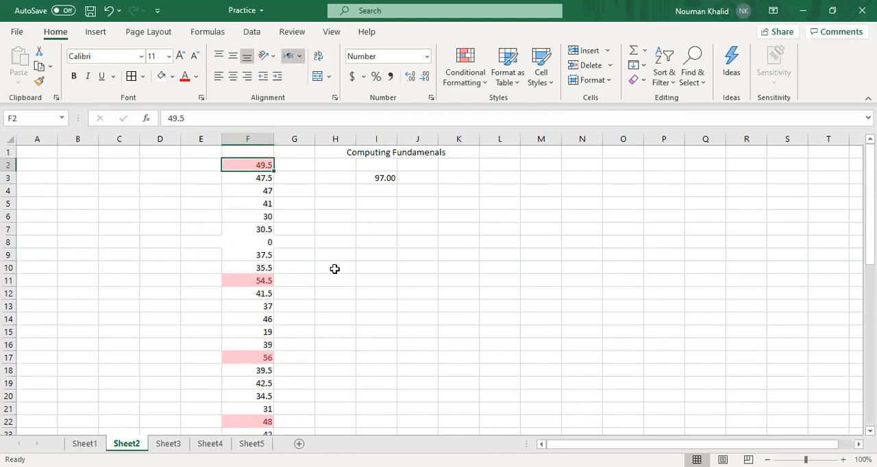
Undo the Top 10% rule and highlight the above-average values in F2:F51 using Light Red Fill with Dark Red Text
click(473, 66)
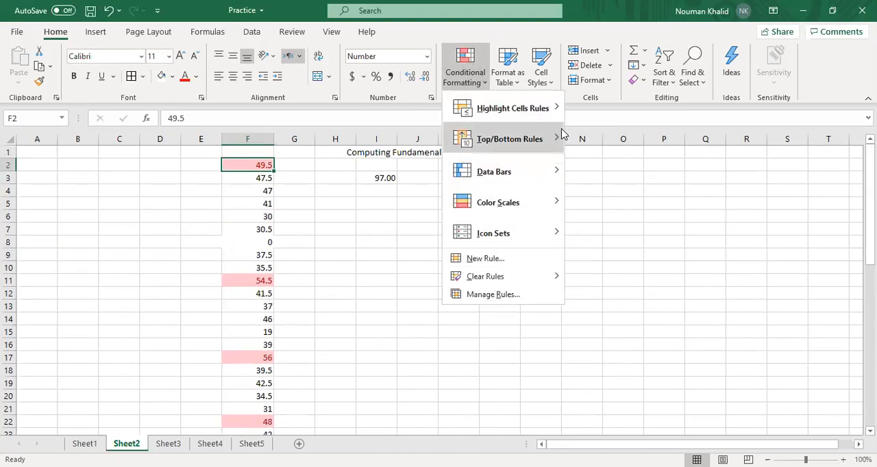
mouse_move(562, 134)
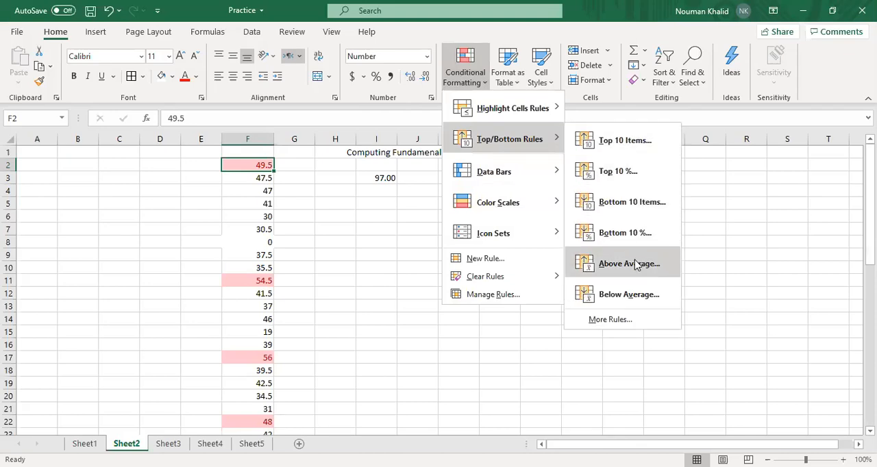
click(398, 240)
key(ctrl+z)
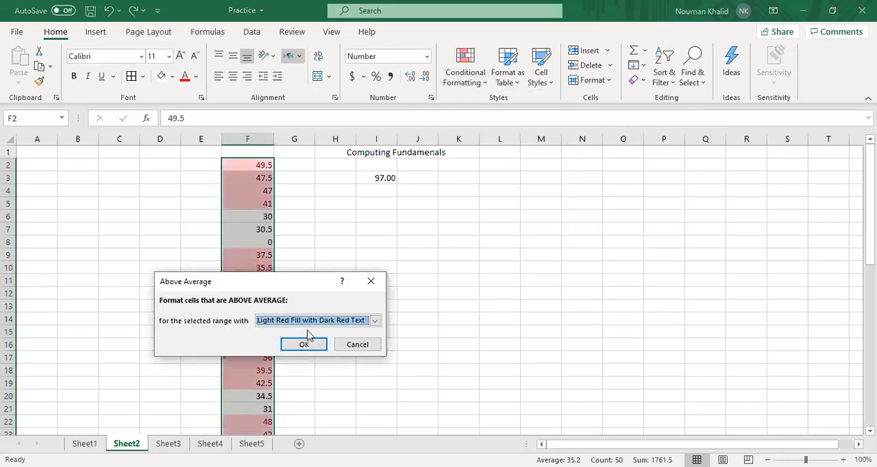
click(308, 344)
Check the marked cells down column F and undo the Above Average highlight rule
scroll(262, 315, down, 10)
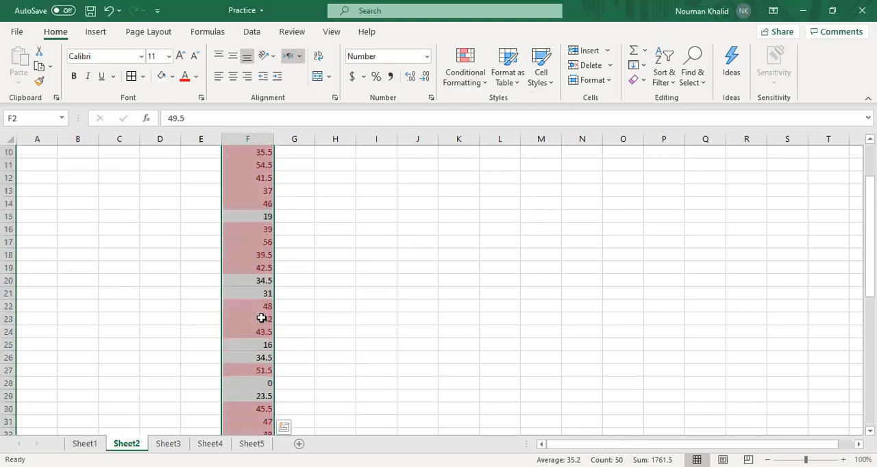
scroll(262, 318, up, 11)
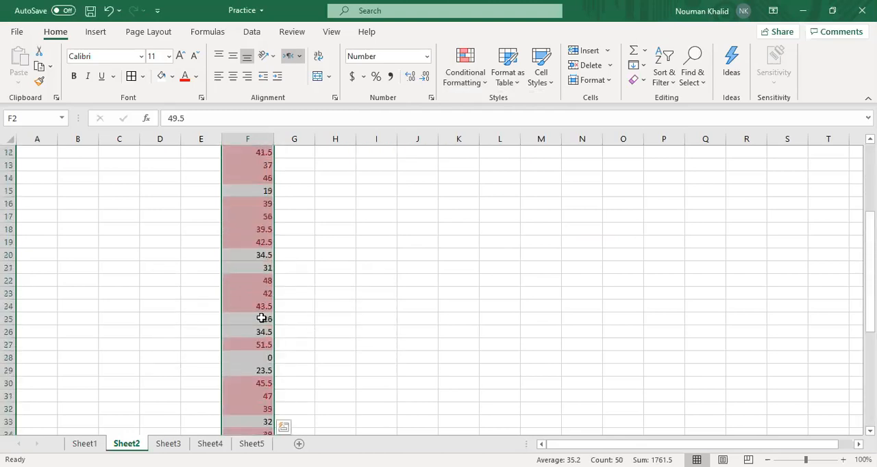
key(ctrl+z)
click(409, 296)
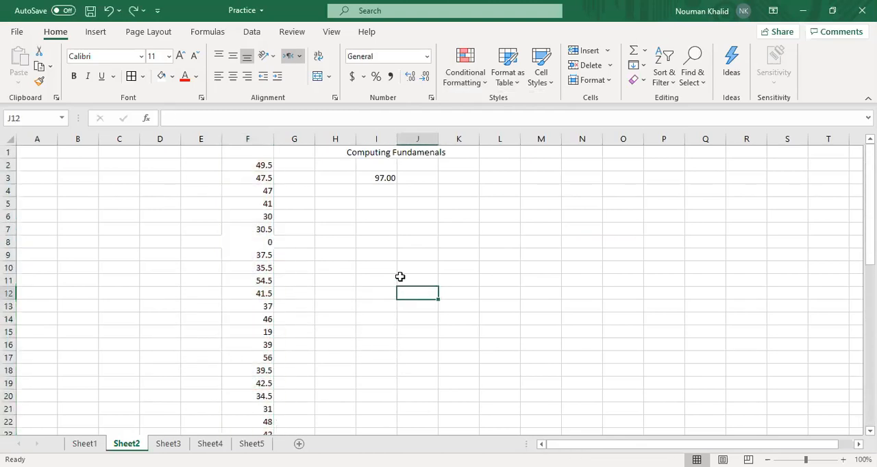
View the New Formatting Rule options for top or bottom ranked values on F2, and close them without creating a rule
click(264, 166)
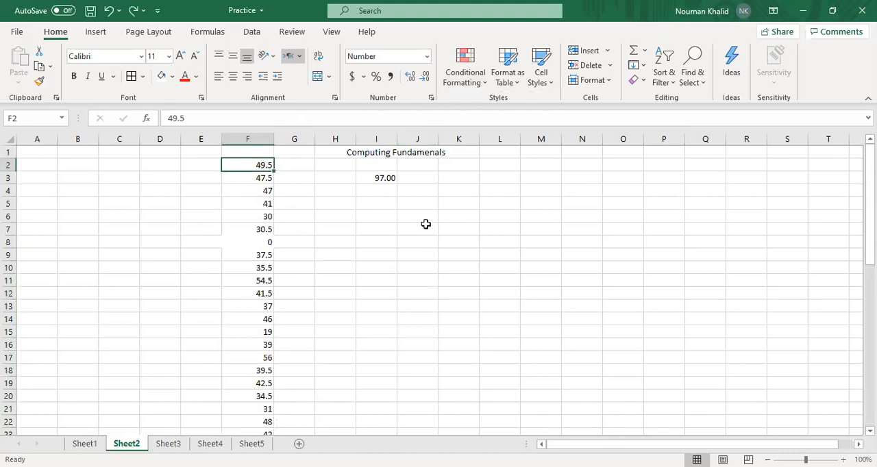
click(482, 83)
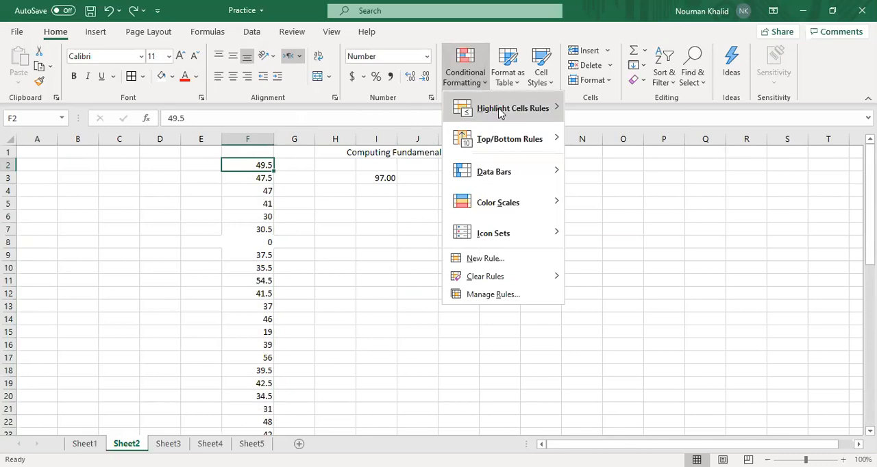
mouse_move(519, 141)
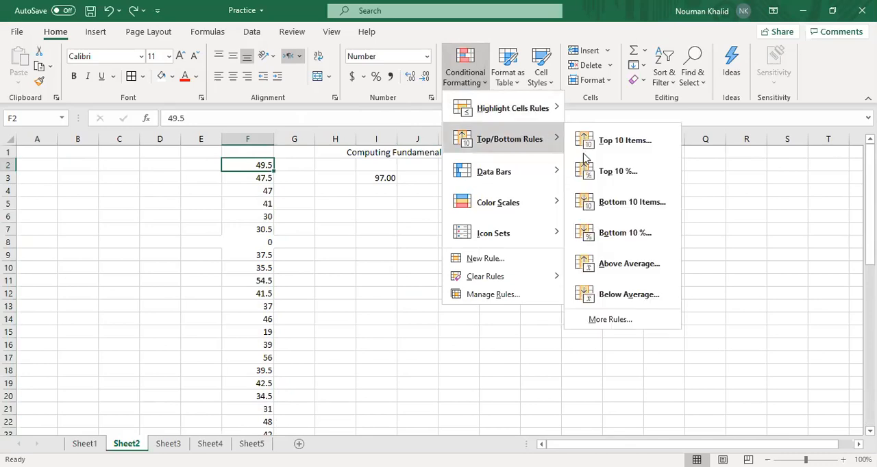
click(609, 320)
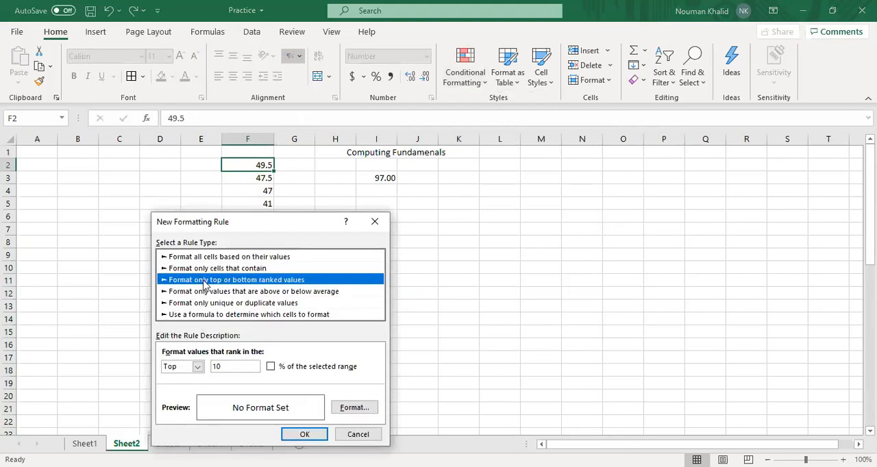
click(356, 434)
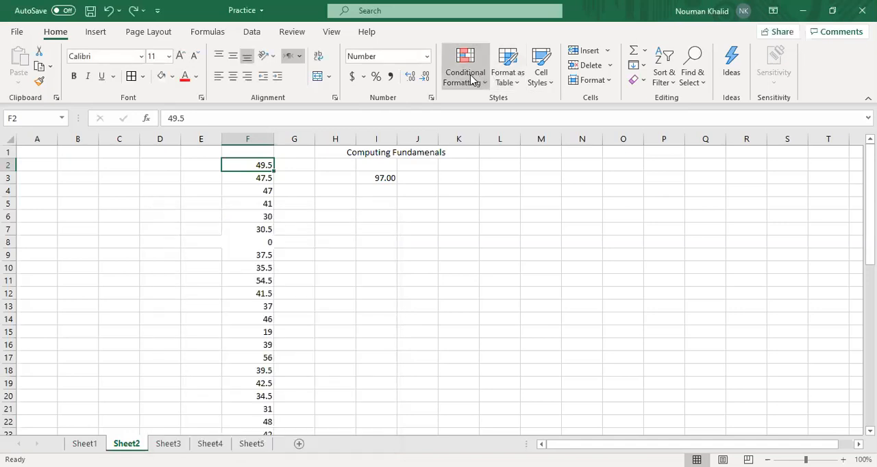
Apply blue gradient-fill data bars to the values in F2:F51 and check the bars down the column
click(471, 80)
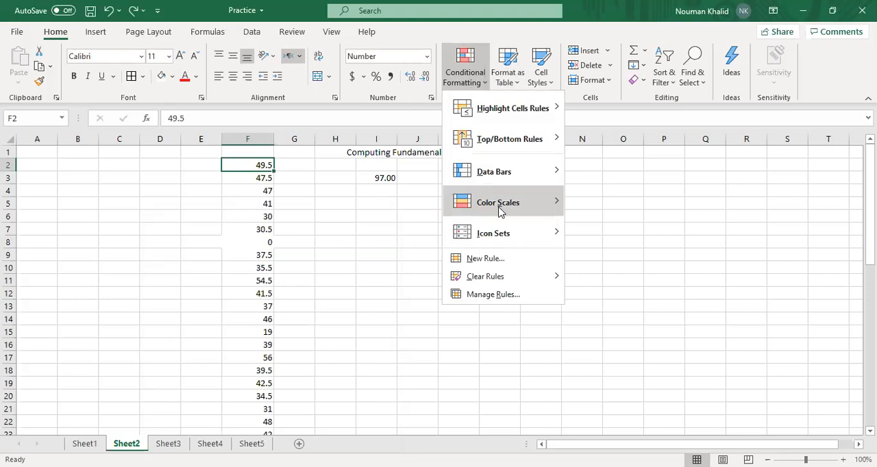
mouse_move(503, 176)
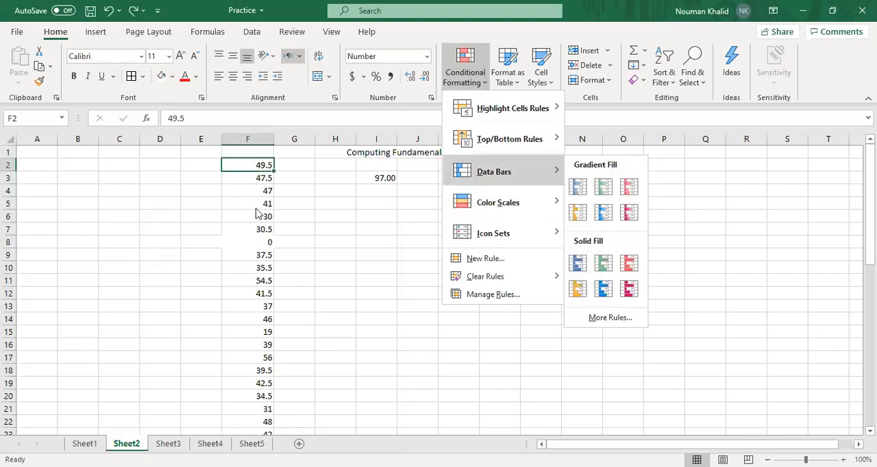
click(252, 174)
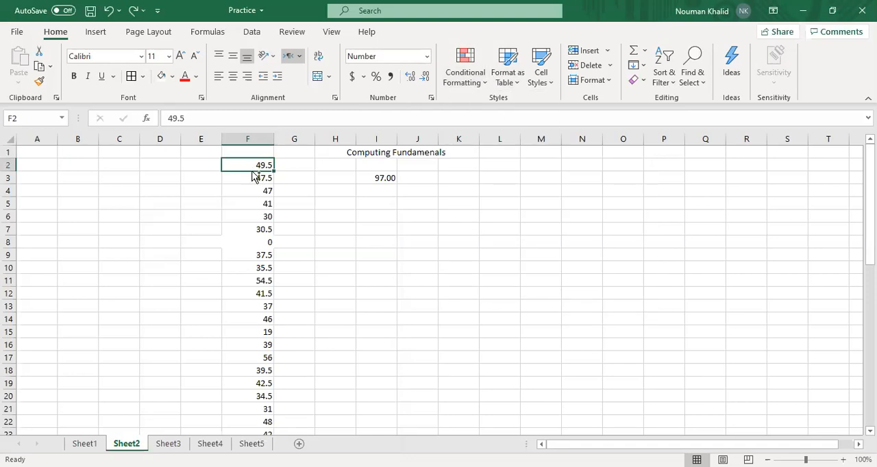
key(ctrl+shift+Down)
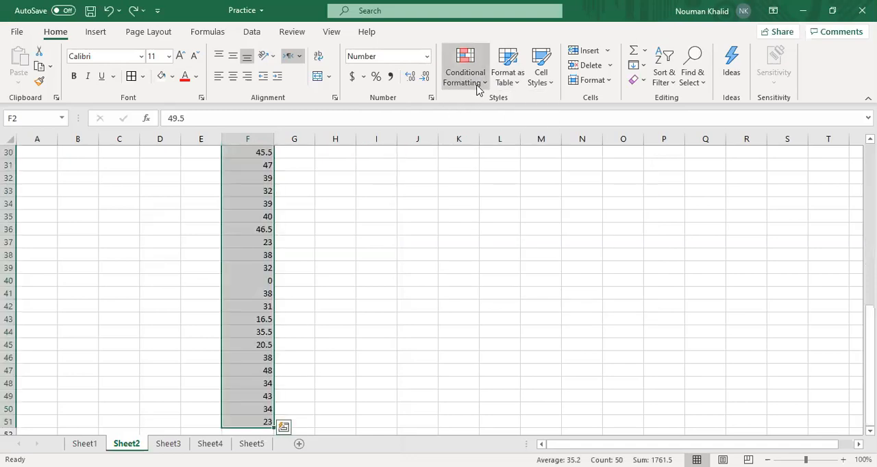
click(478, 89)
mouse_move(520, 171)
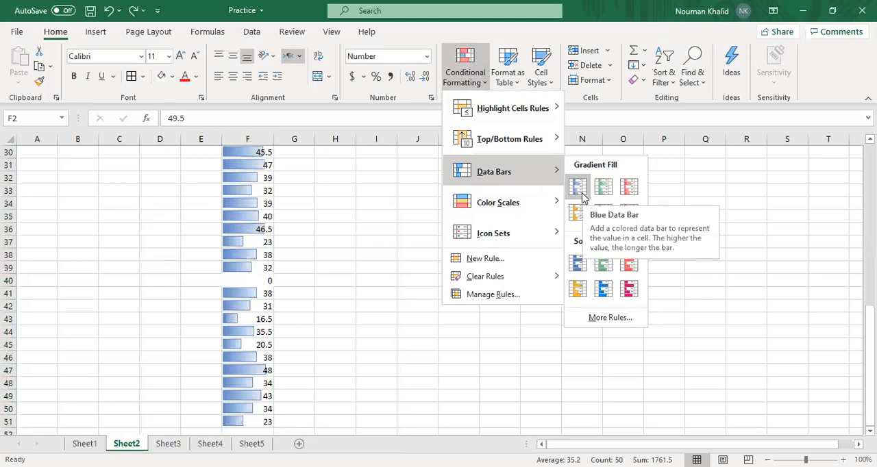
click(581, 193)
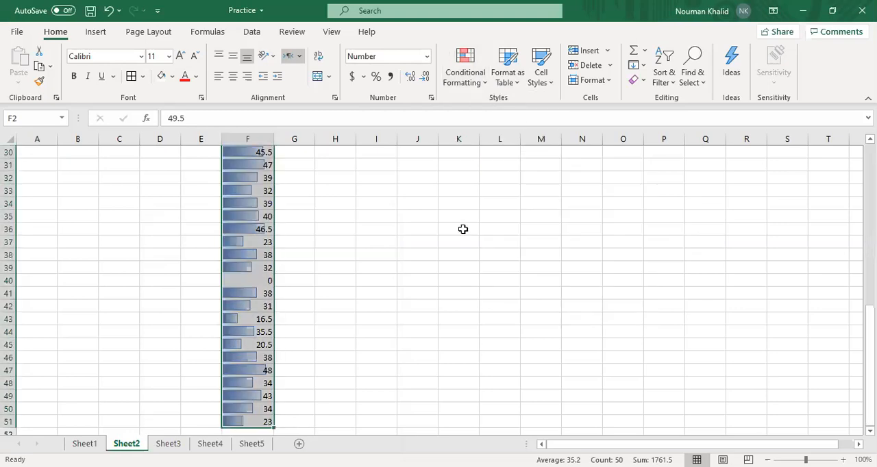
scroll(463, 230, up, 5)
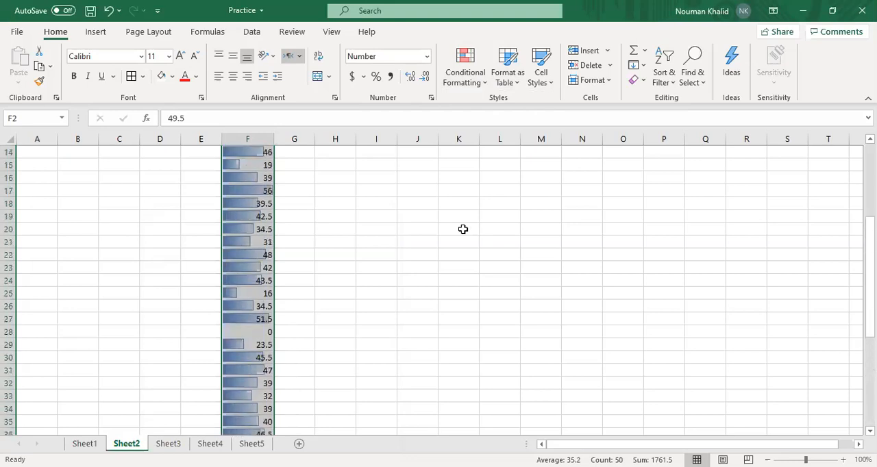
scroll(463, 229, up, 2)
click(252, 240)
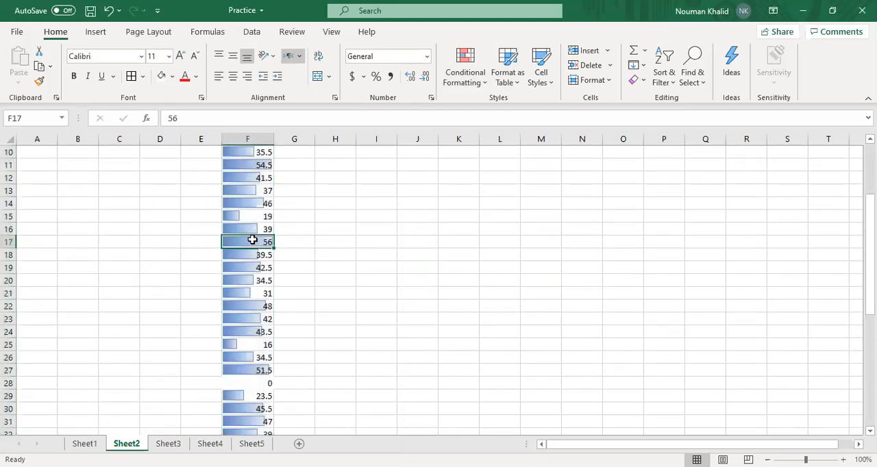
Check the blue data bars against the values down column F and undo the data bars
scroll(326, 260, up, 2)
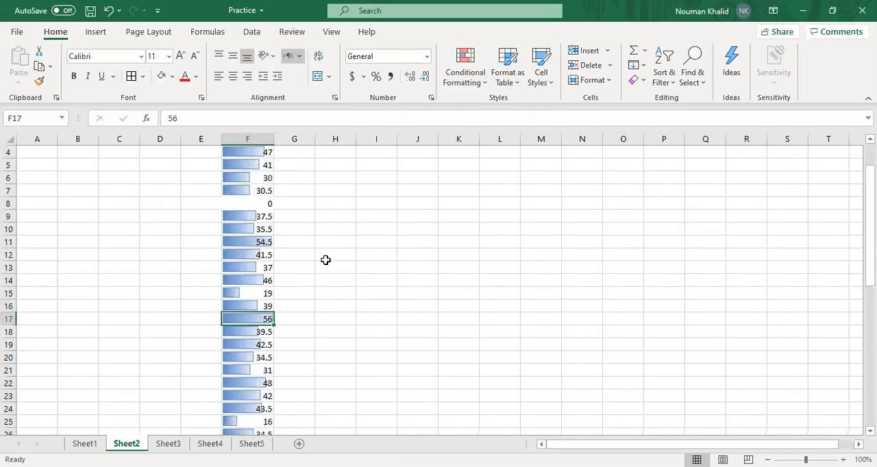
scroll(254, 226, up, 1)
scroll(253, 225, down, 3)
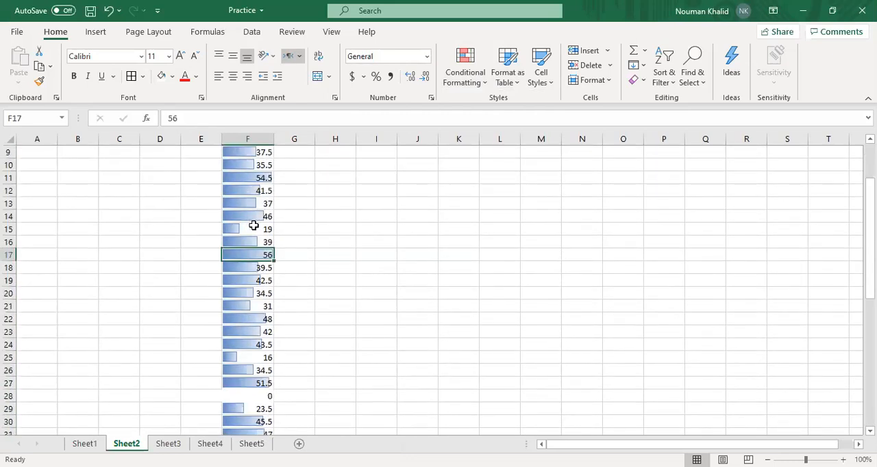
scroll(254, 225, down, 1)
scroll(263, 241, down, 11)
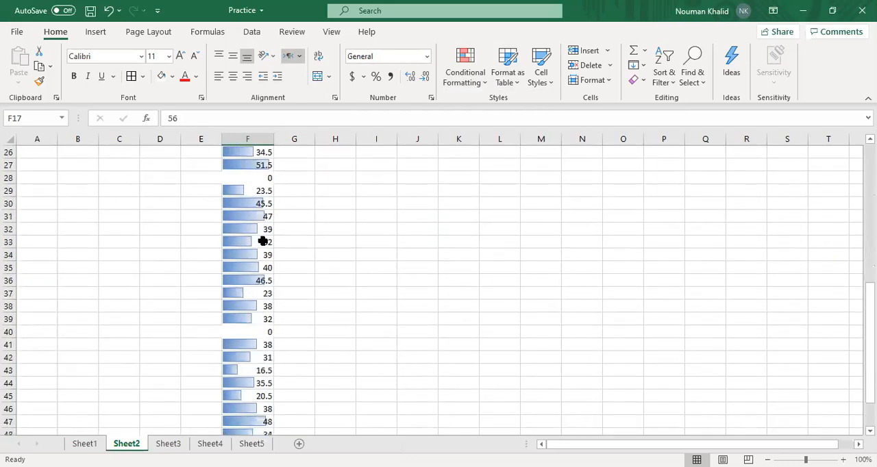
scroll(263, 241, up, 14)
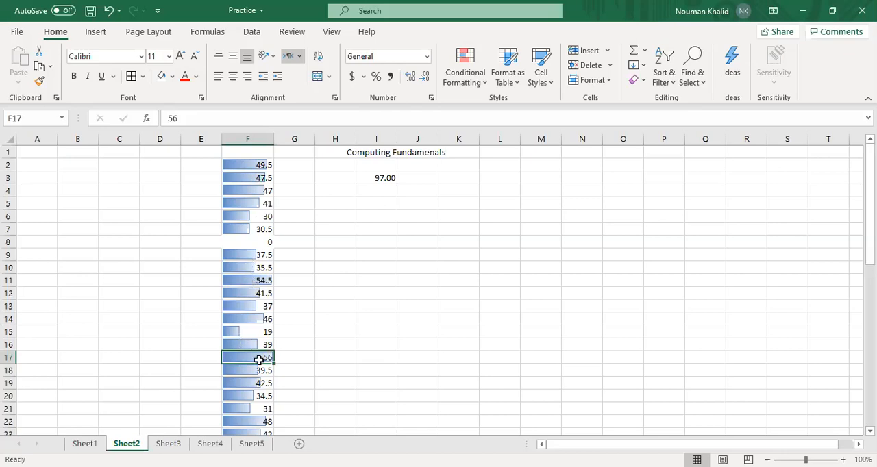
scroll(247, 392, down, 3)
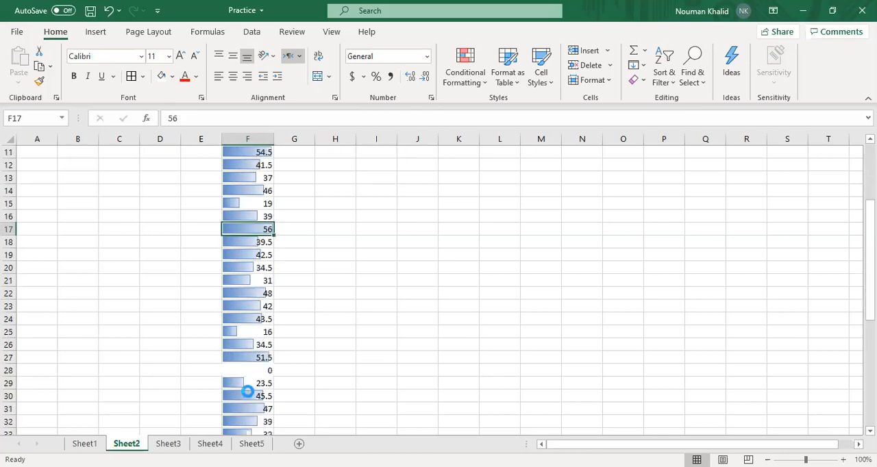
key(ctrl+z)
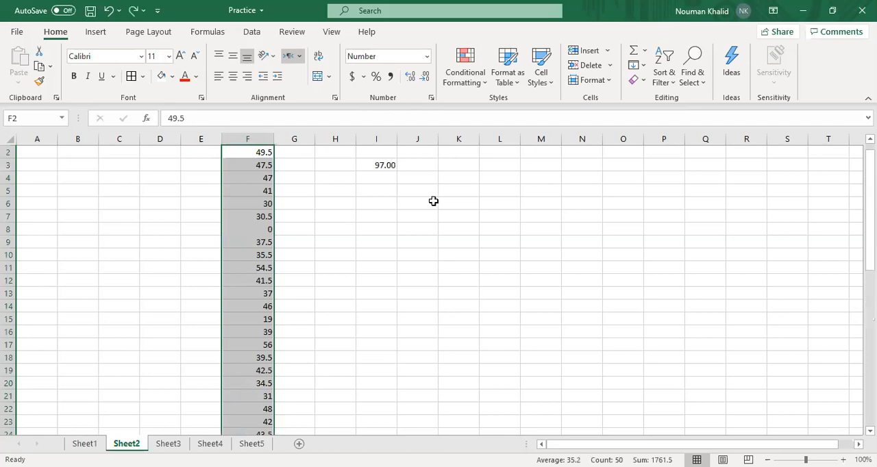
Apply the Green - Yellow - Red Color Scale to the values in F2:F51
click(472, 81)
mouse_move(494, 172)
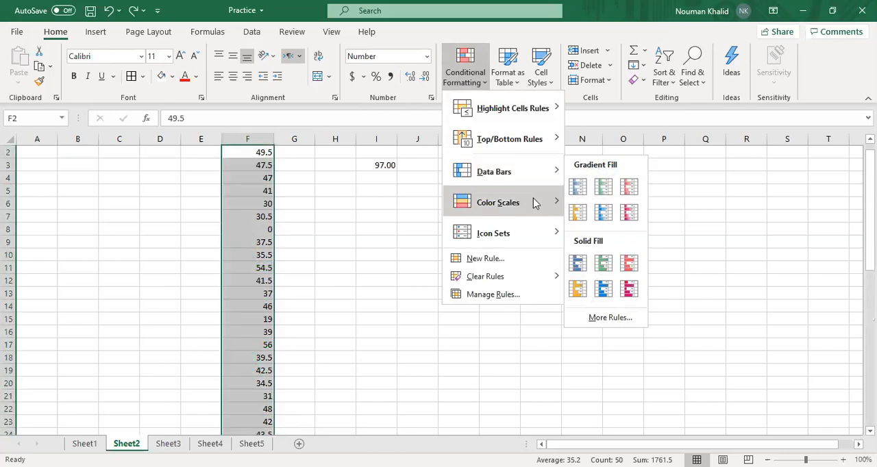
mouse_move(535, 204)
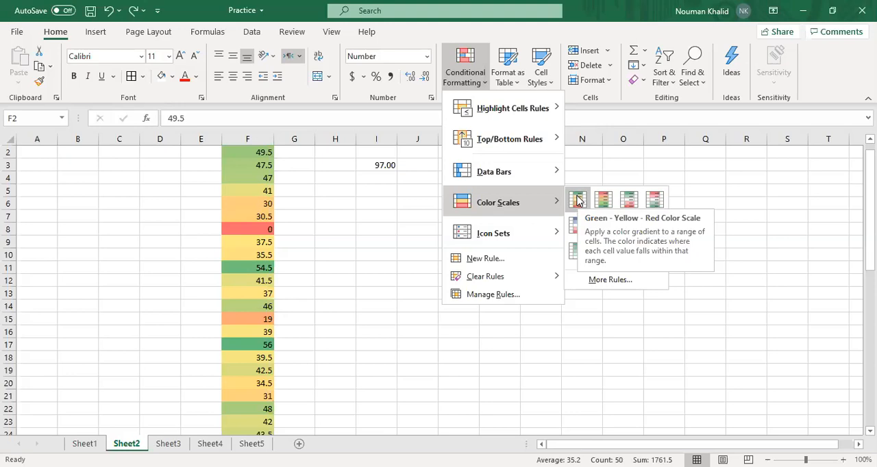
click(577, 199)
Examine how the color scale shades the high, middle and low values down column F, and undo the color scale
scroll(198, 255, up, 1)
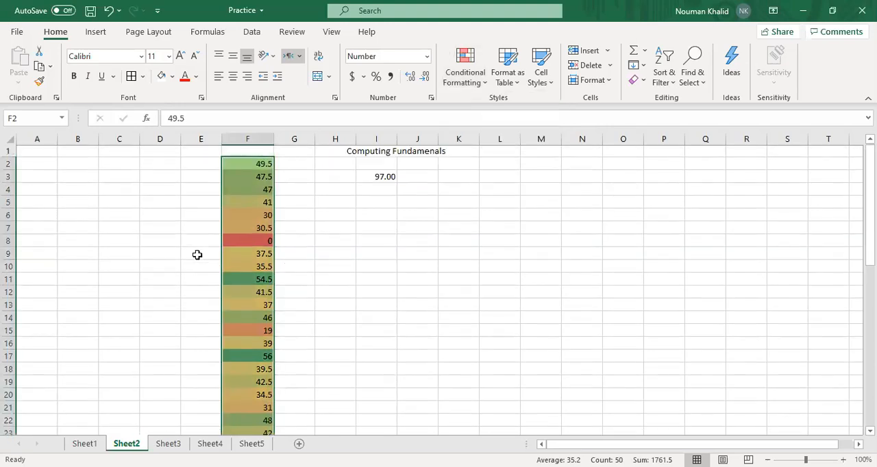
scroll(197, 255, down, 4)
scroll(197, 254, down, 2)
click(197, 255)
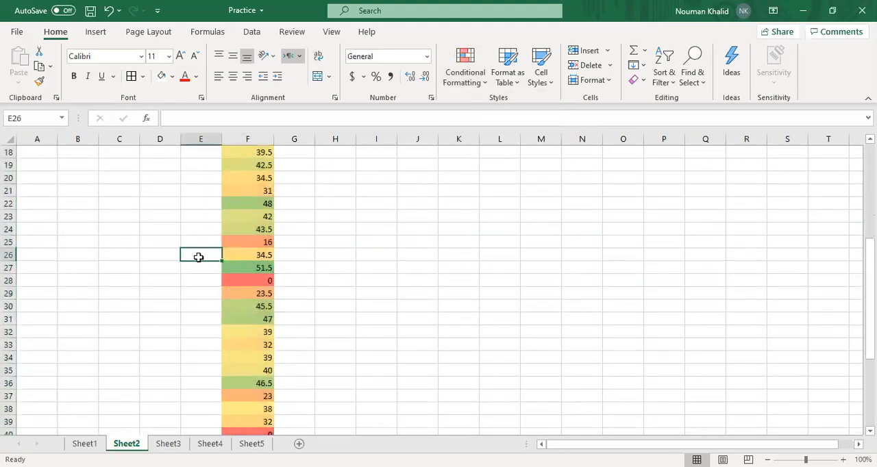
click(247, 286)
click(288, 283)
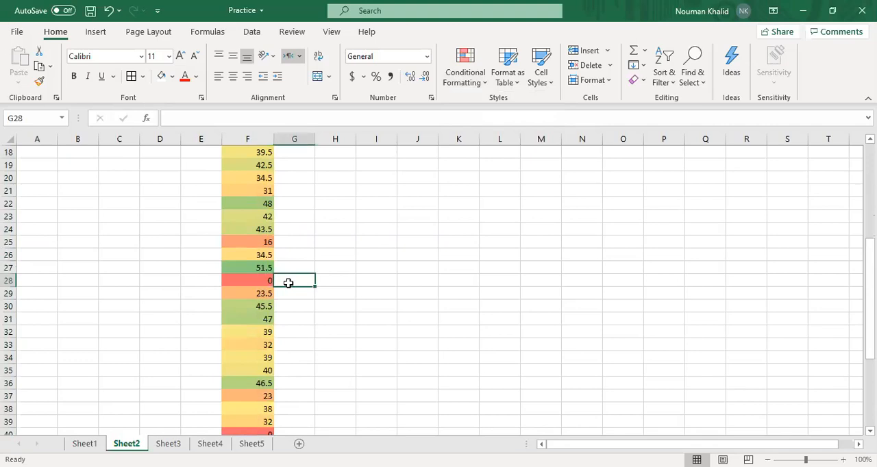
scroll(150, 276, up, 3)
scroll(149, 277, up, 1)
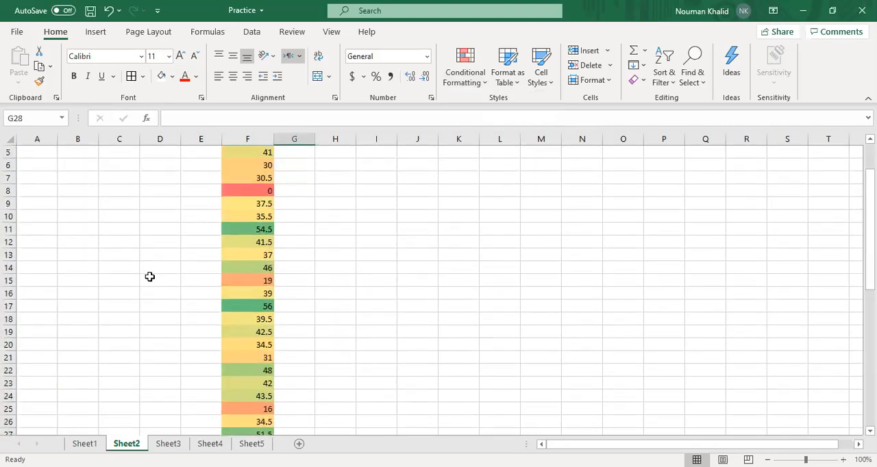
click(260, 307)
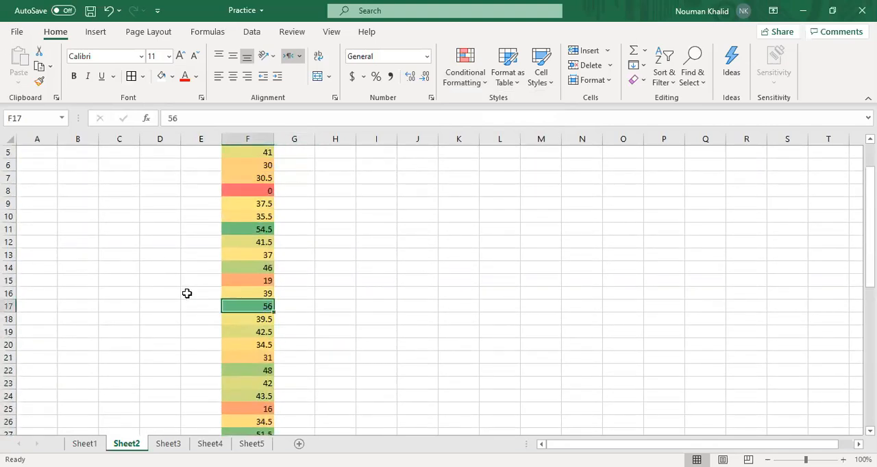
scroll(190, 266, up, 2)
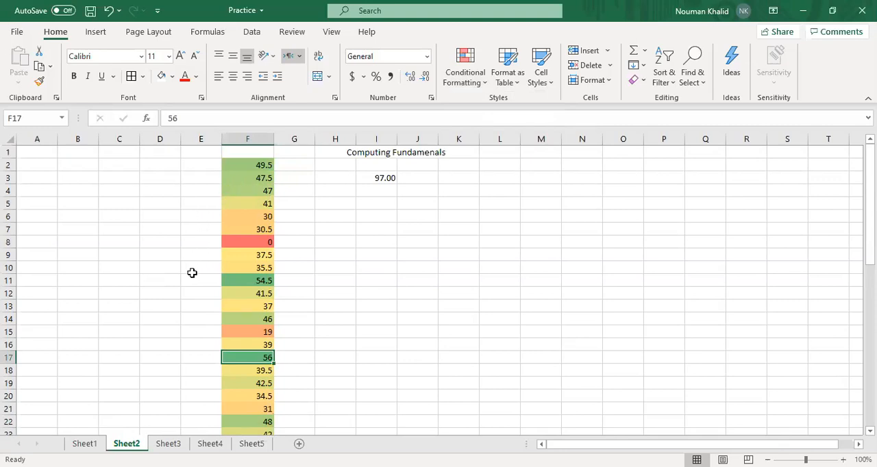
scroll(192, 273, down, 5)
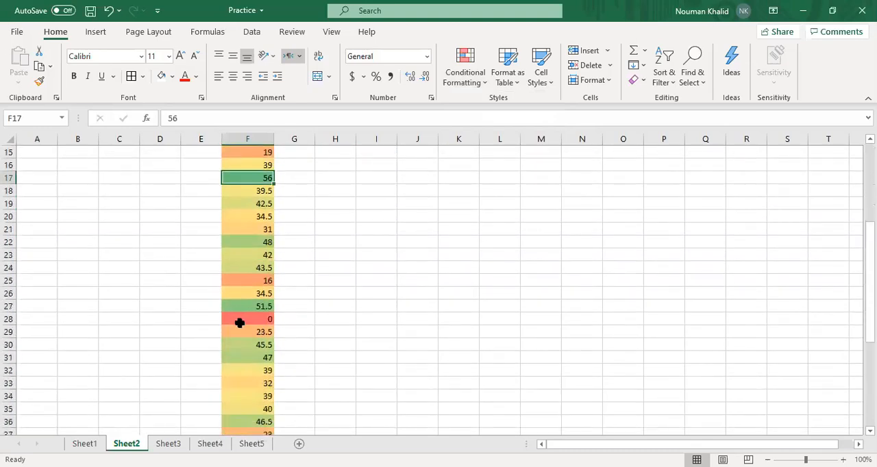
scroll(200, 319, down, 2)
scroll(200, 319, up, 6)
key(ctrl+z)
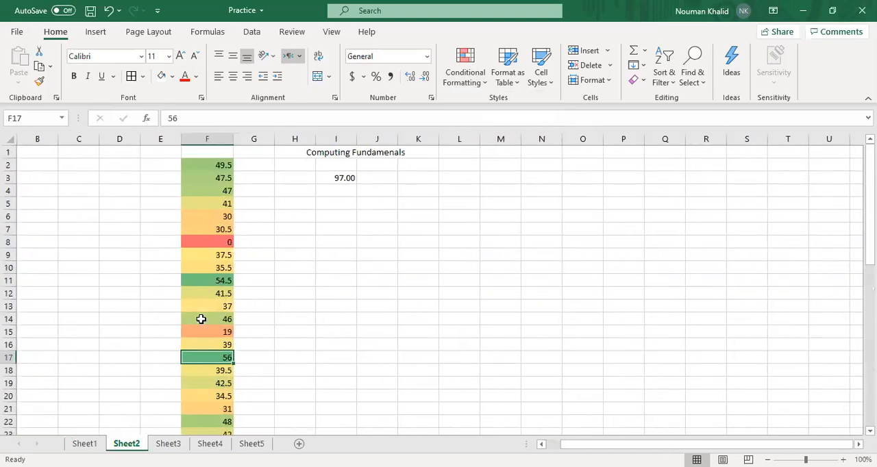
Apply the directional icon set with five colored arrows to the values in F2:F51 and deselect the range
click(460, 82)
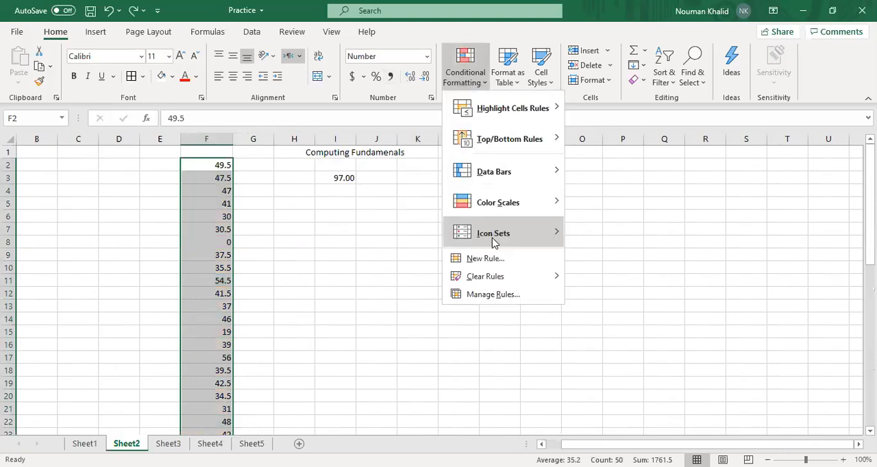
mouse_move(493, 240)
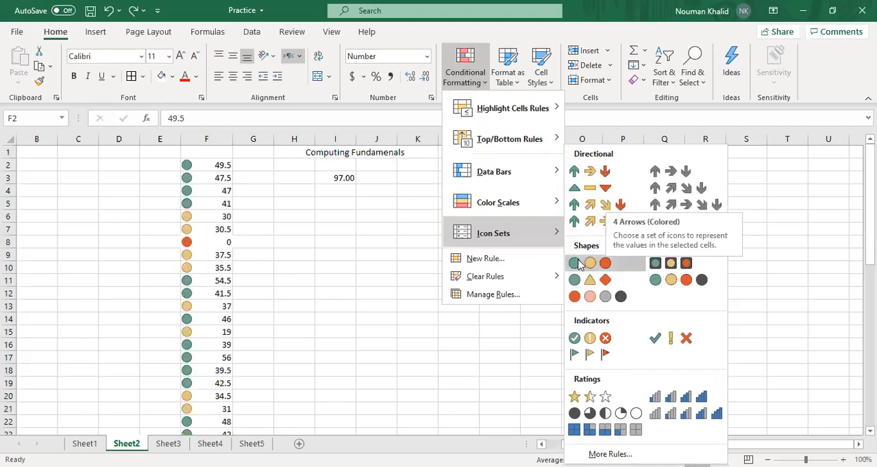
click(594, 225)
click(128, 253)
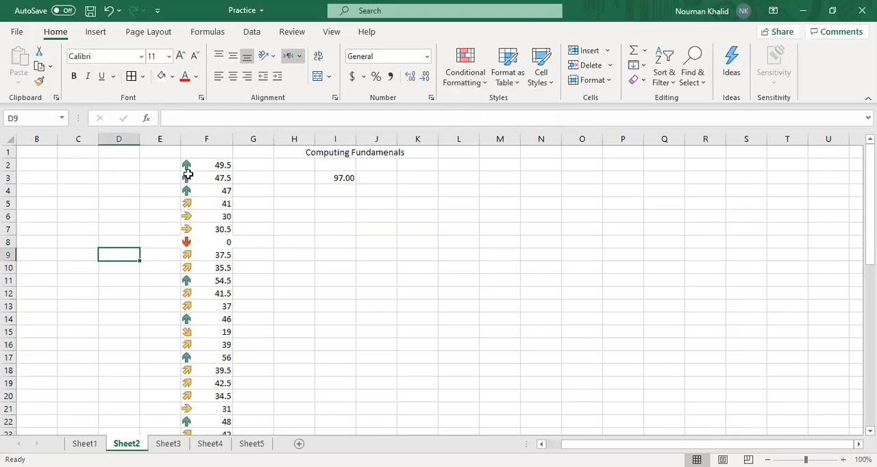
Check the arrow icons beside the values down column F, starting with F8, and undo the icon set
click(188, 242)
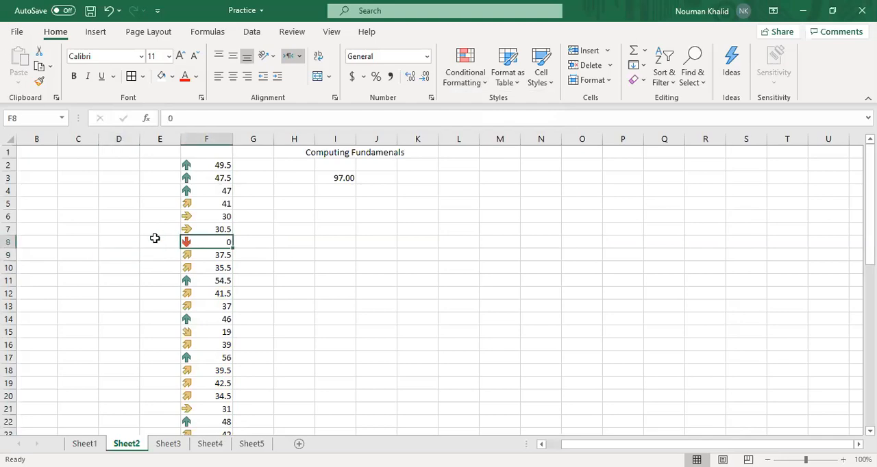
click(155, 239)
click(188, 243)
scroll(158, 243, down, 1)
scroll(158, 243, down, 2)
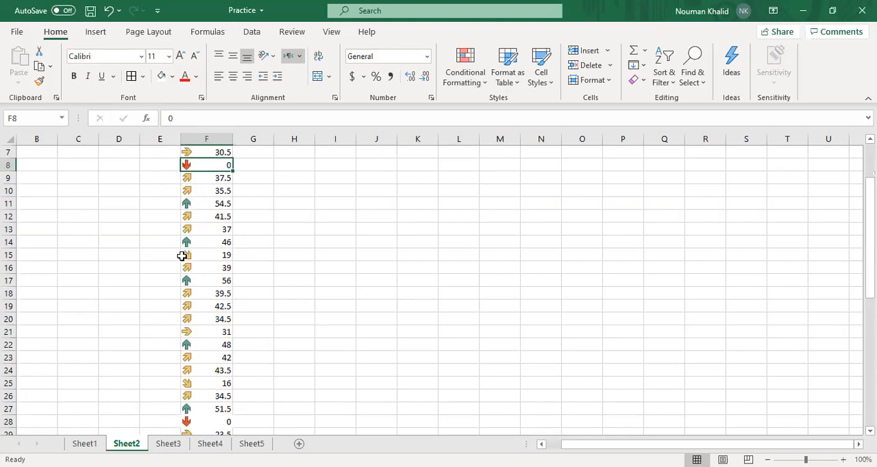
scroll(143, 273, down, 2)
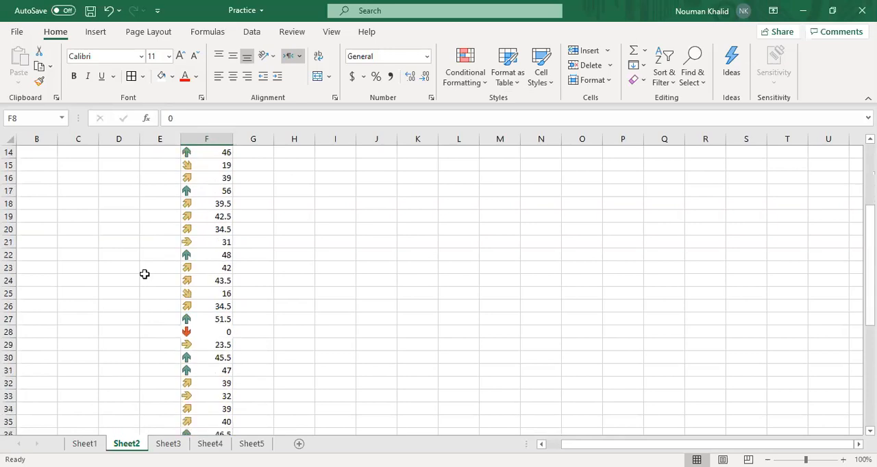
scroll(144, 274, up, 5)
key(ctrl+z)
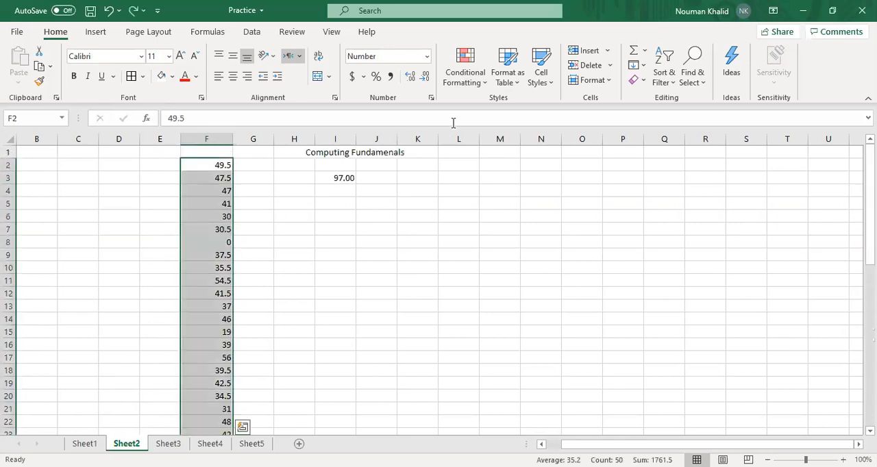
View the Conditional Formatting choices, the Format as Table gallery and the Cell Styles gallery without applying anything
click(477, 81)
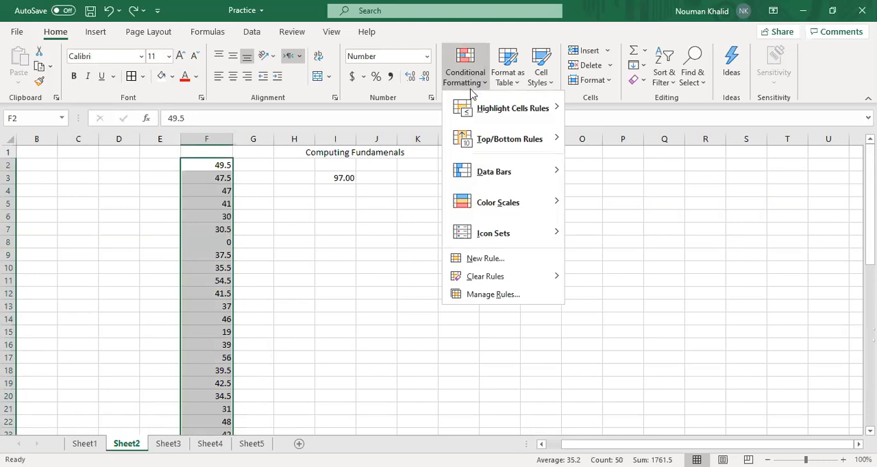
click(518, 85)
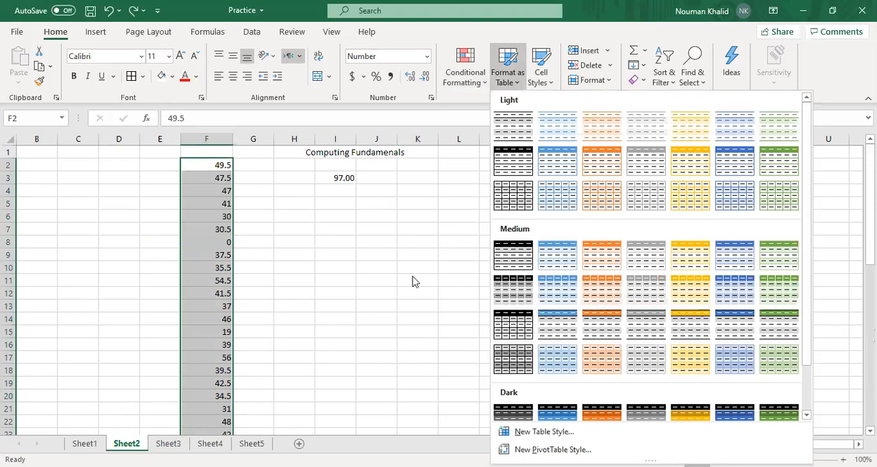
click(413, 282)
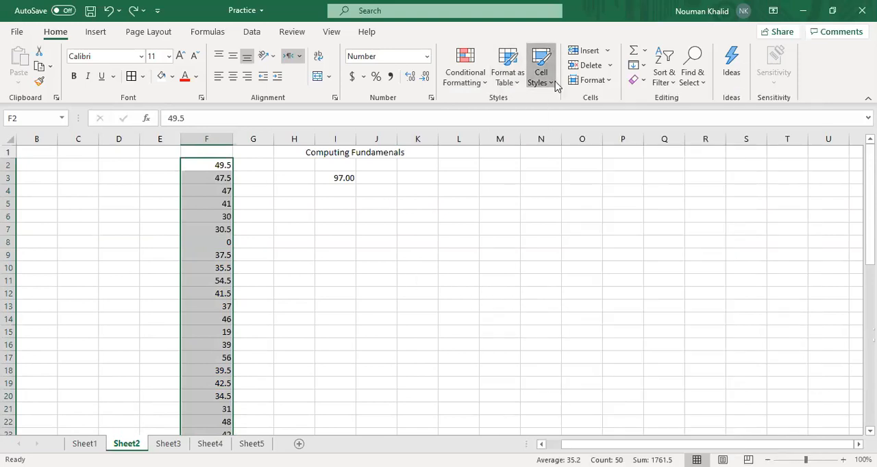
click(541, 75)
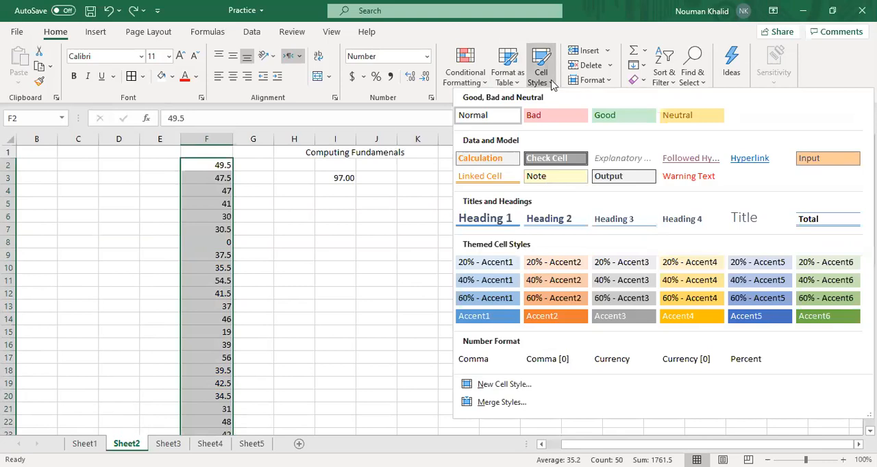
click(552, 83)
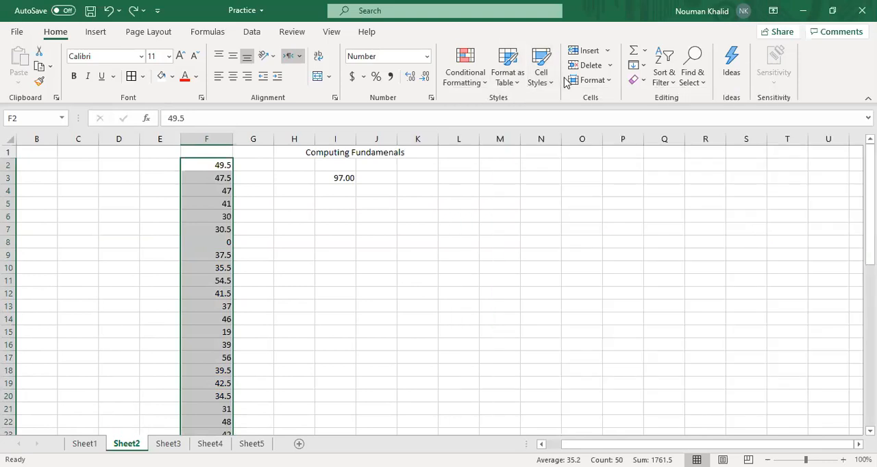
click(256, 177)
click(216, 165)
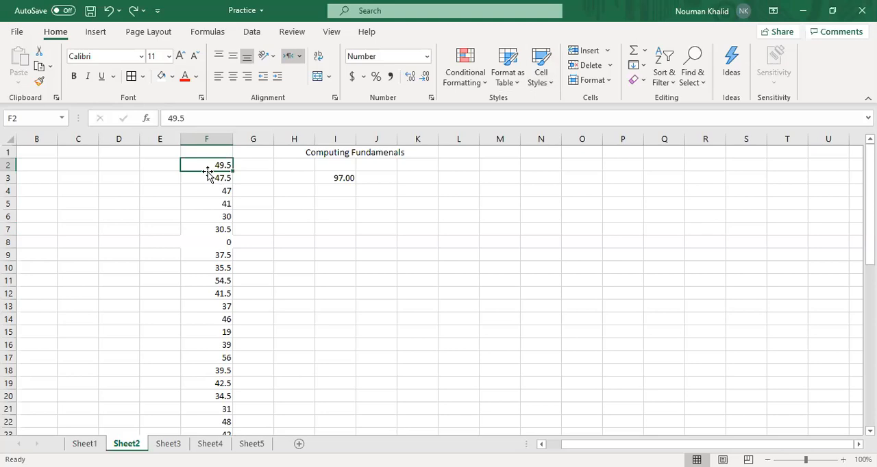
key(ctrl+shift+Down)
scroll(533, 323, up, 9)
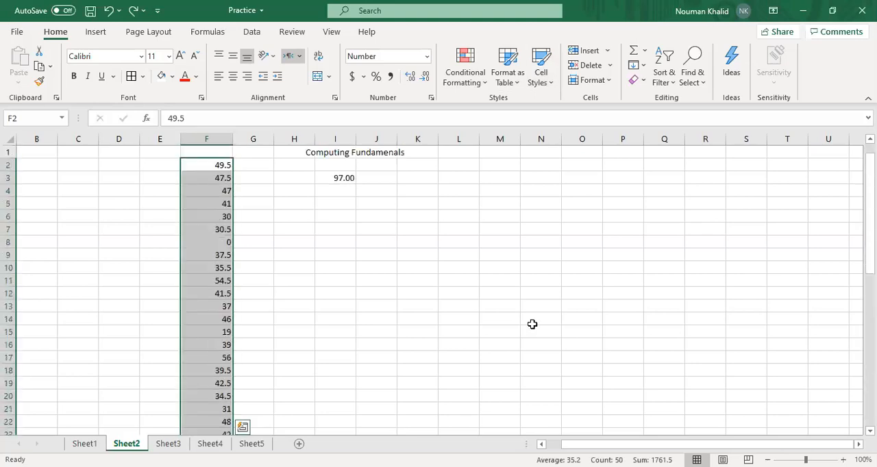
click(607, 51)
click(206, 161)
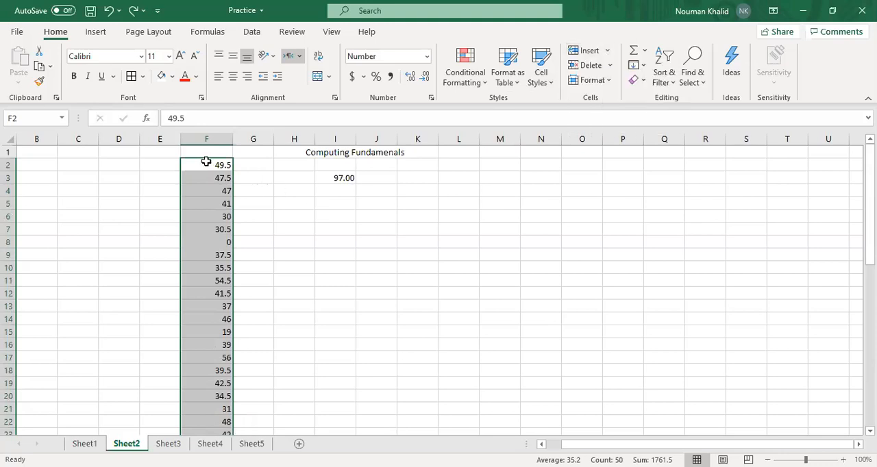
Insert a blank cell at F2 with the Shift cells right option, and undo the insertion
click(207, 162)
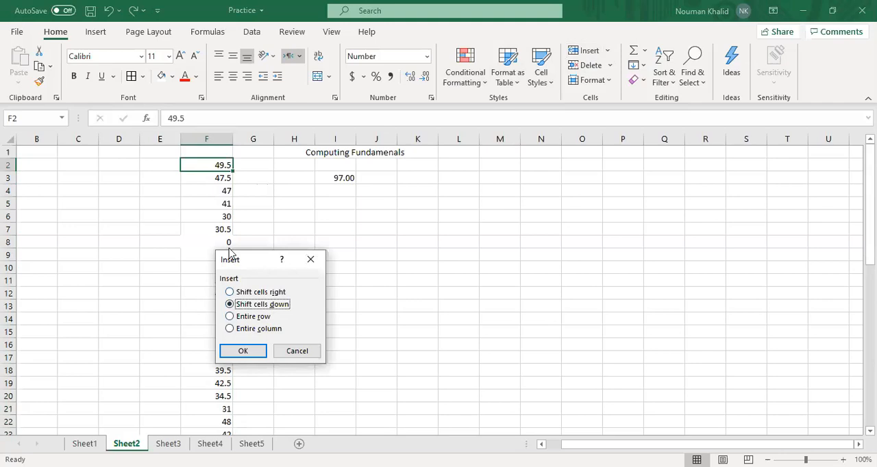
click(229, 293)
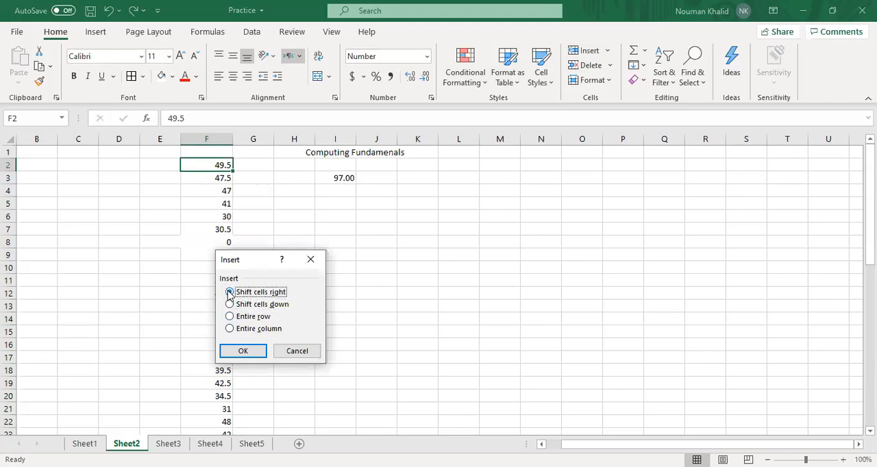
click(240, 352)
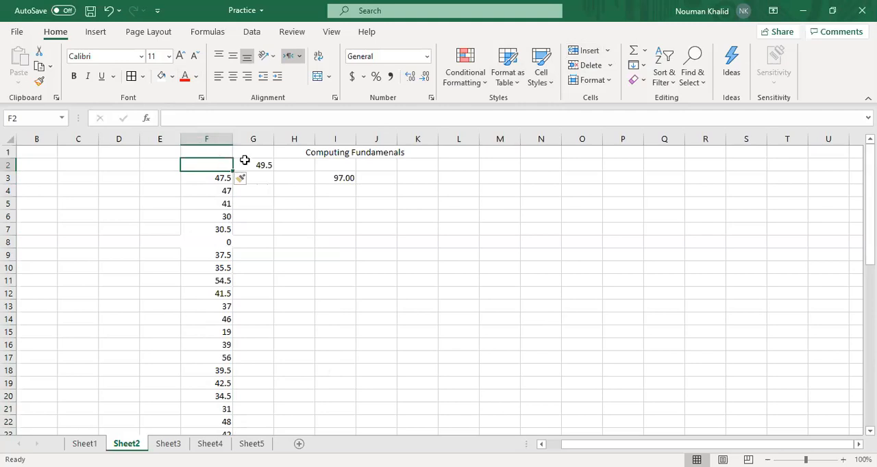
key(ctrl+z)
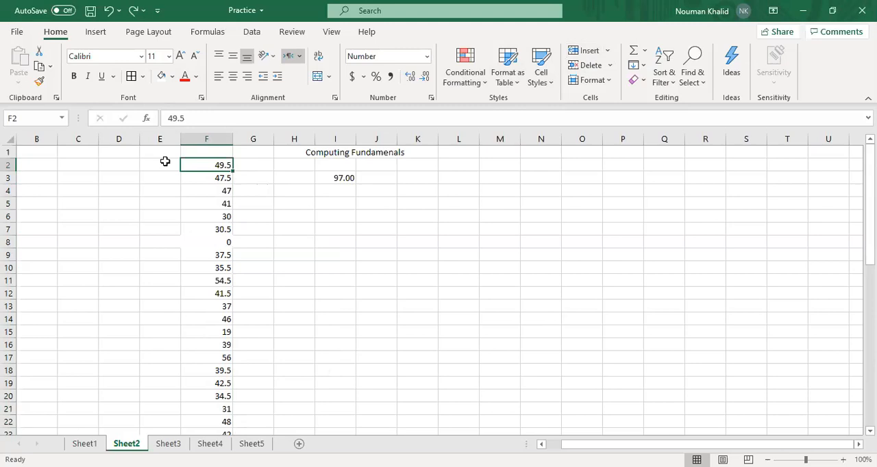
Insert an entire row at F2 through the Insert Cells options, and undo the insertion
click(607, 54)
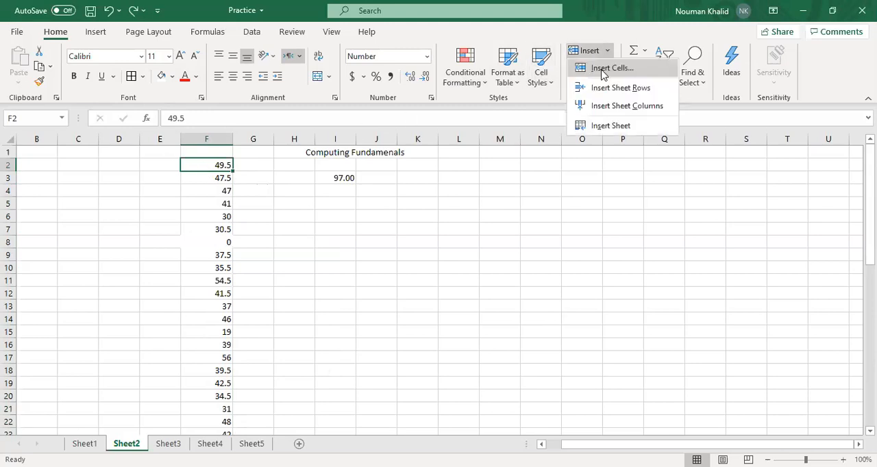
click(609, 68)
click(231, 317)
click(243, 352)
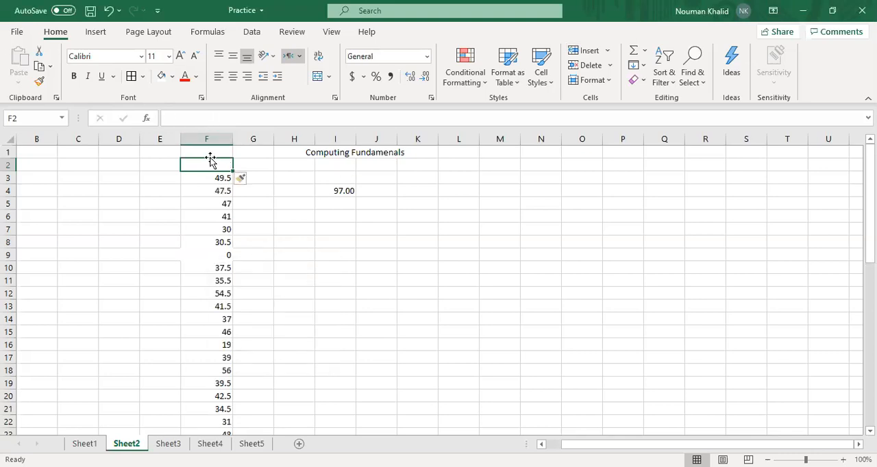
key(ctrl+z)
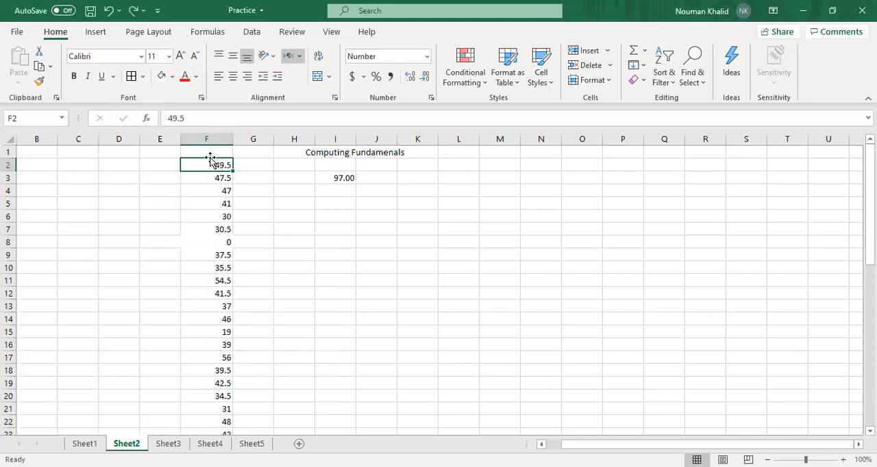
Insert a sheet row above row 2 using Insert Sheet Rows, and undo it
click(607, 57)
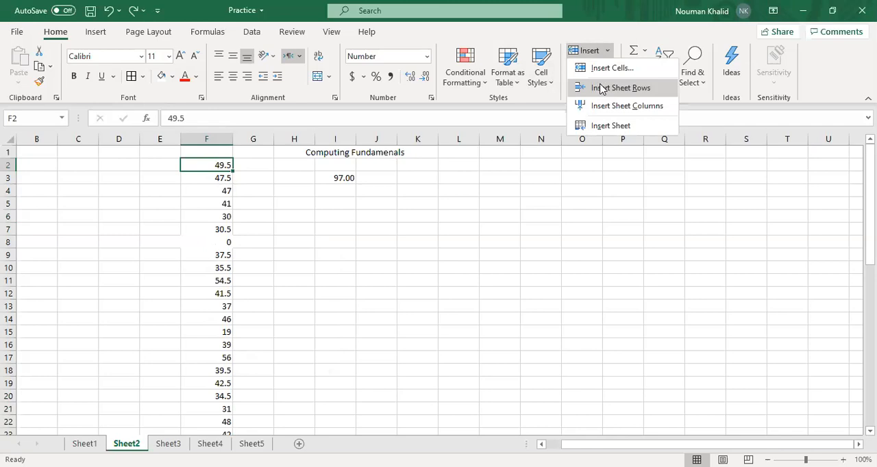
click(600, 87)
key(ctrl+z)
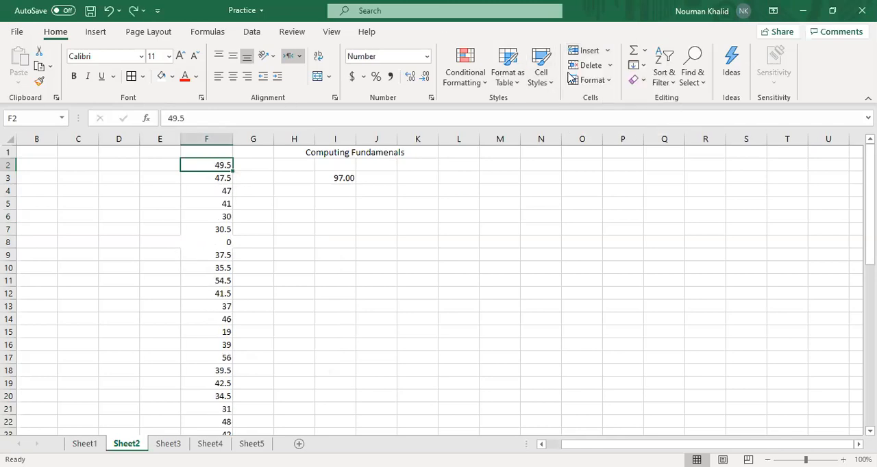
Insert a sheet column at column F using Insert Sheet Columns, and undo it
click(606, 50)
click(601, 103)
key(ctrl+z)
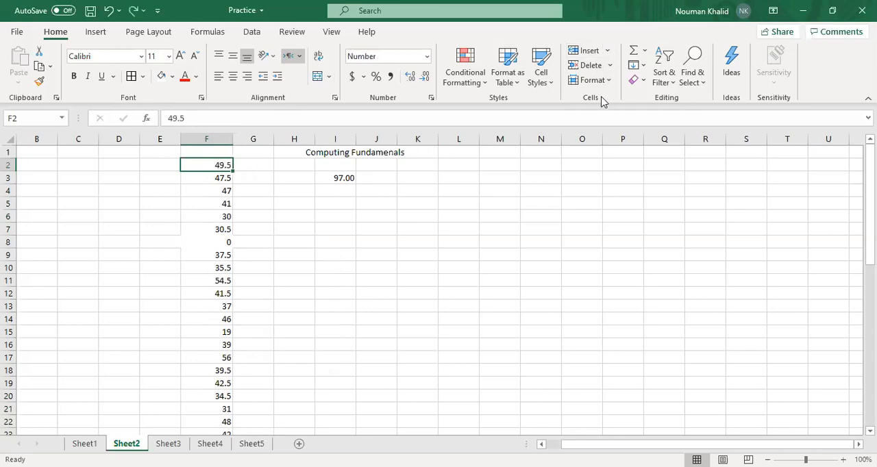
click(608, 53)
click(202, 138)
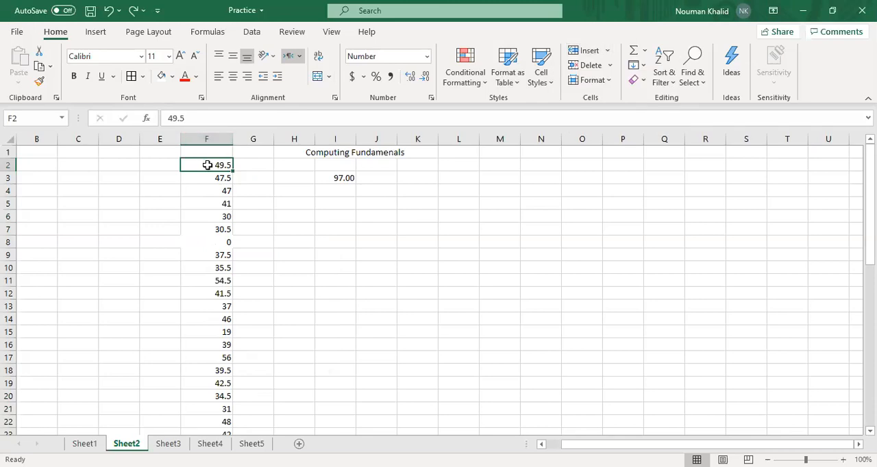
View the Insert options for cell F2 and the list of Insert commands without inserting anything
right_click(207, 165)
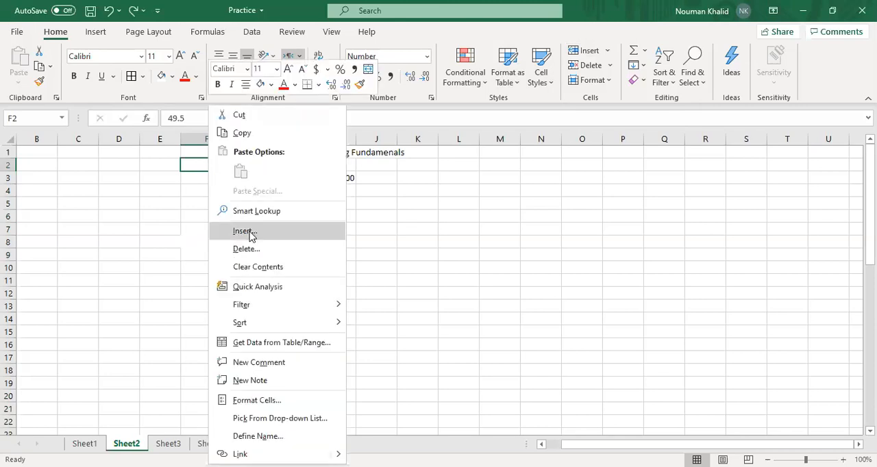
click(244, 231)
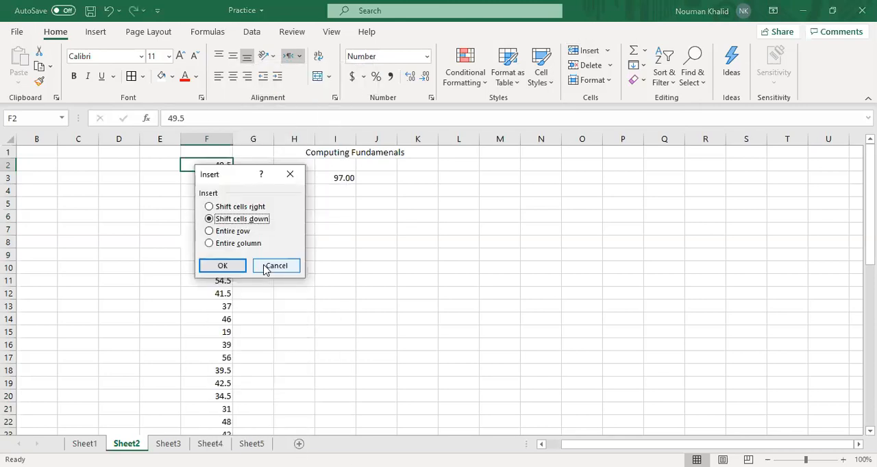
click(271, 265)
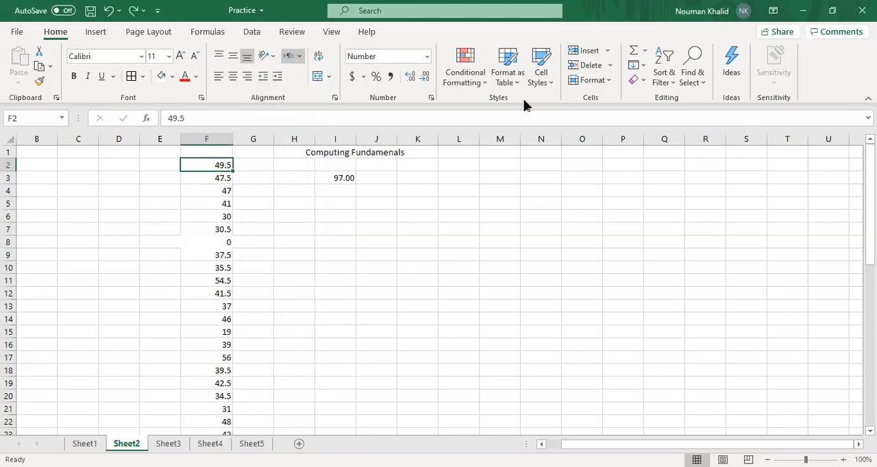
click(606, 53)
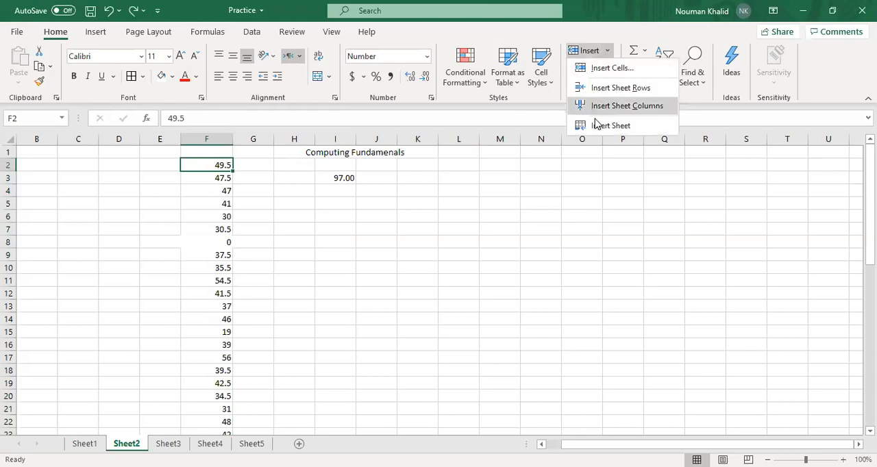
click(527, 189)
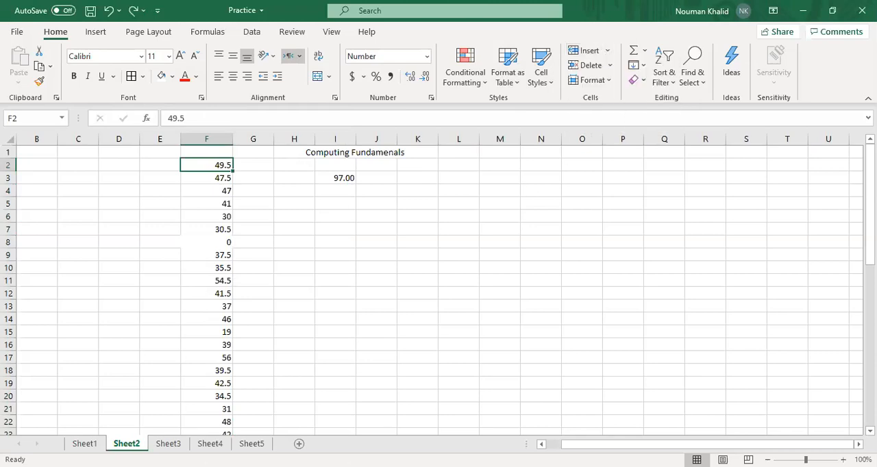
Insert a new blank worksheet before Sheet2, and return to Sheet2
click(608, 53)
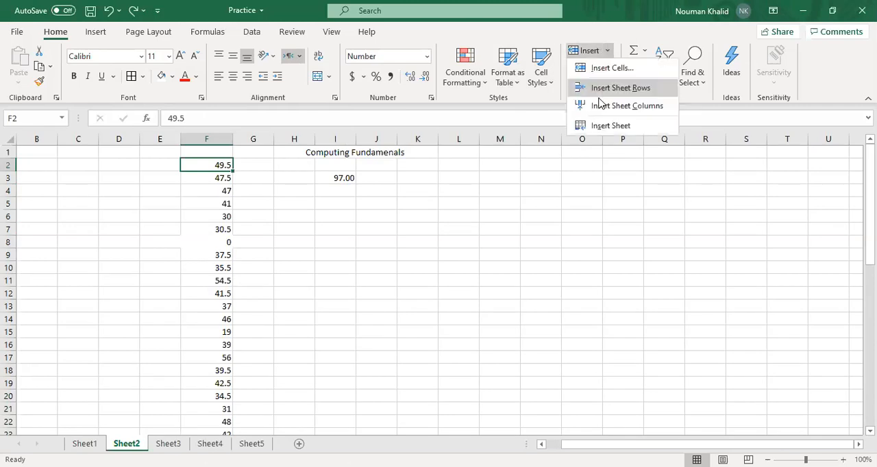
click(600, 125)
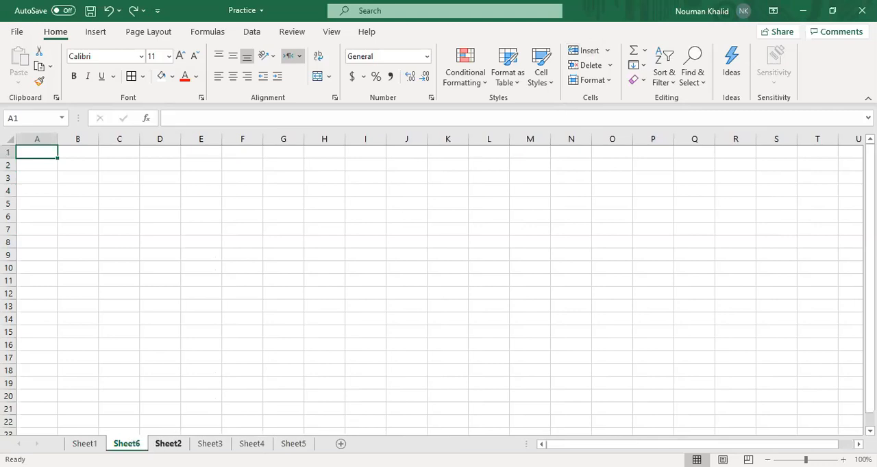
click(168, 444)
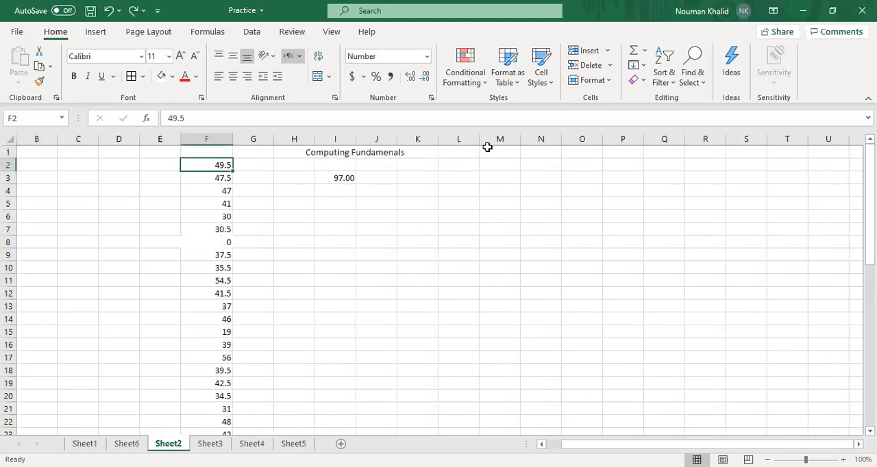
View the Delete choices for Sheet2 without applying any, and delete the blank Sheet6 from the workbook
click(611, 66)
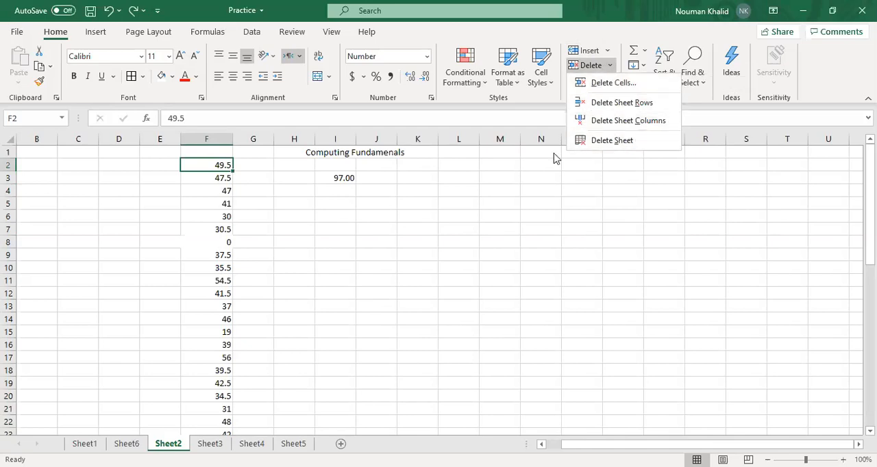
key(Escape)
click(126, 443)
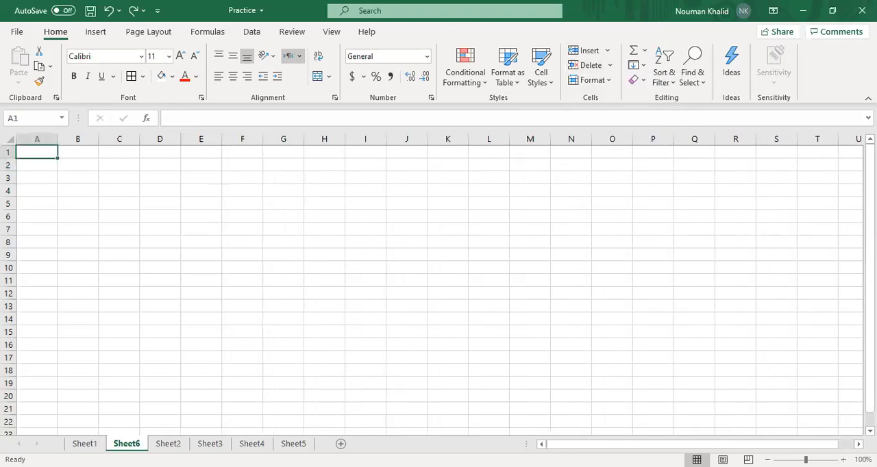
click(611, 65)
click(602, 129)
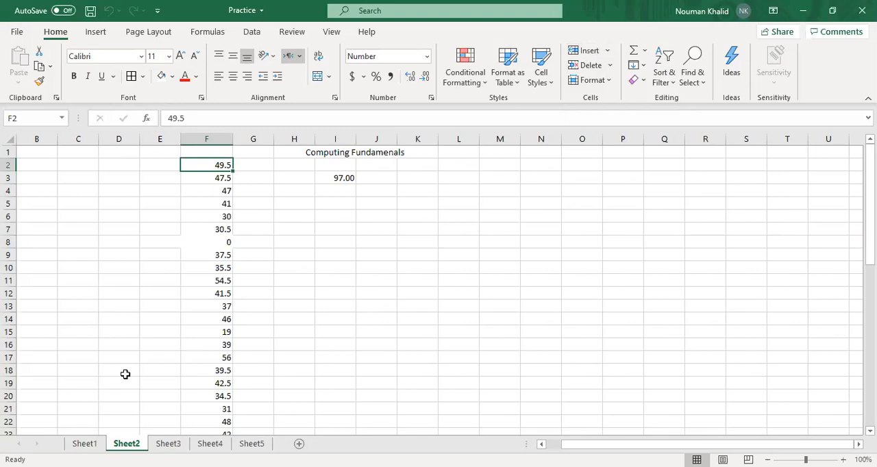
Set the height of row 2 to 25, and undo the height change
click(609, 83)
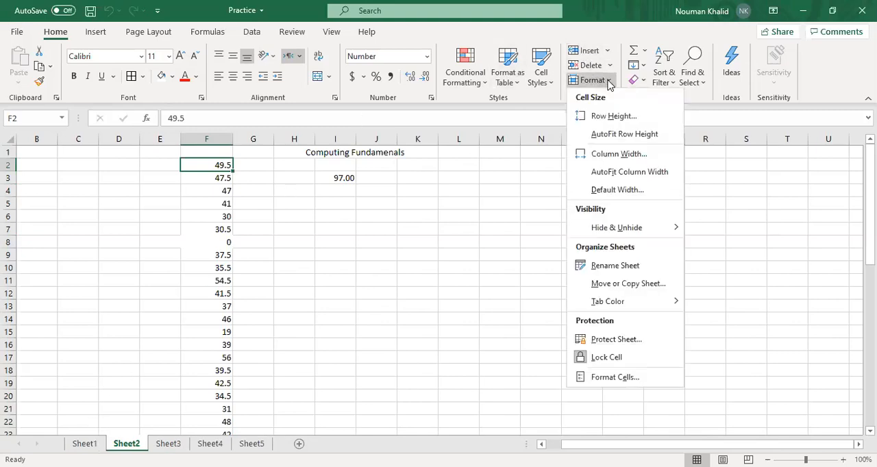
click(604, 117)
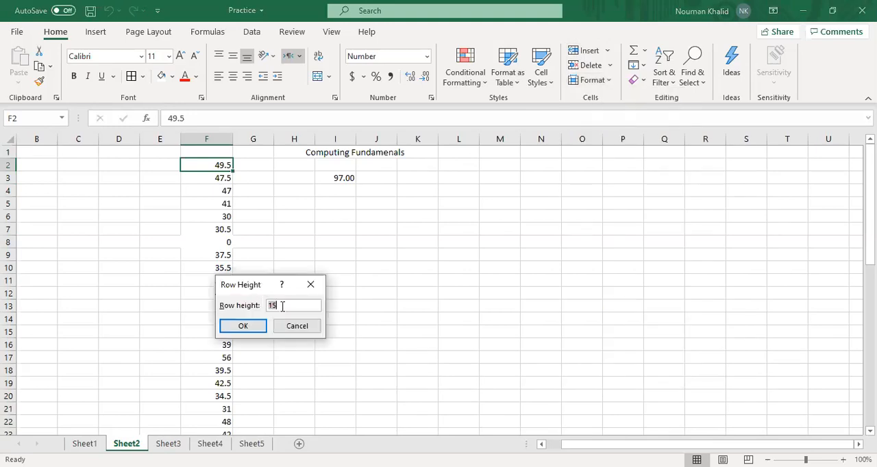
text(25)
key(Return)
key(ctrl+z)
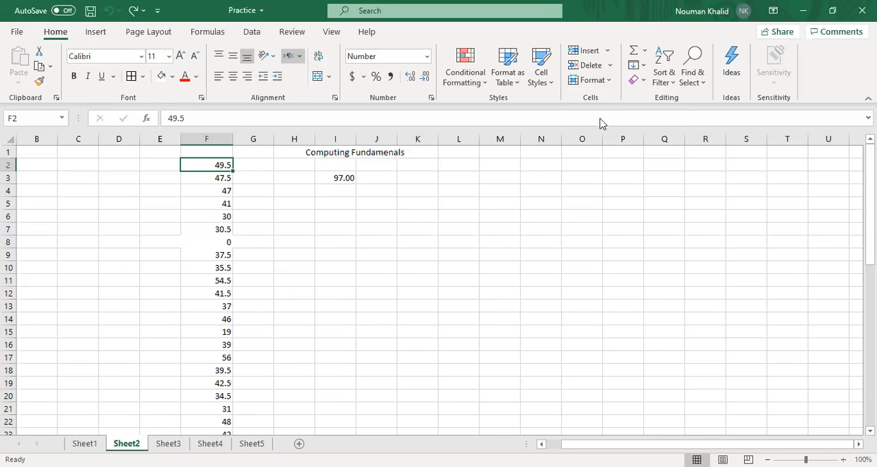
View the cell size commands, and hide rows 2 to 12 with the Hide Rows command
click(592, 80)
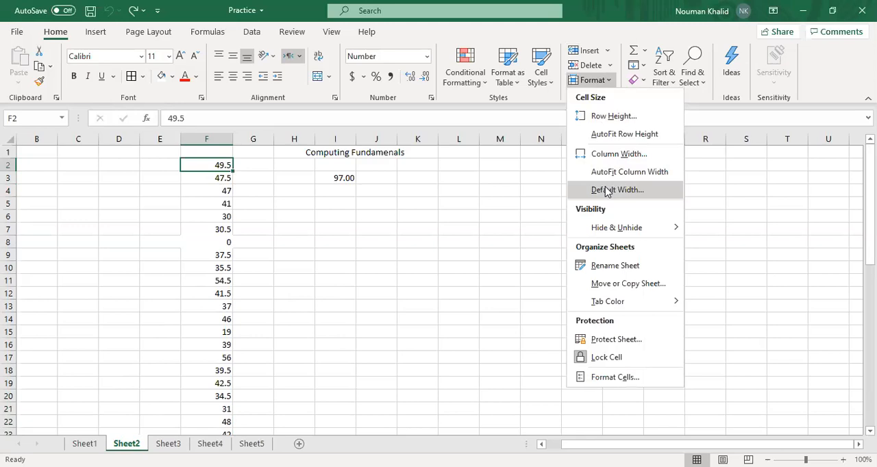
drag(213, 162, 219, 293)
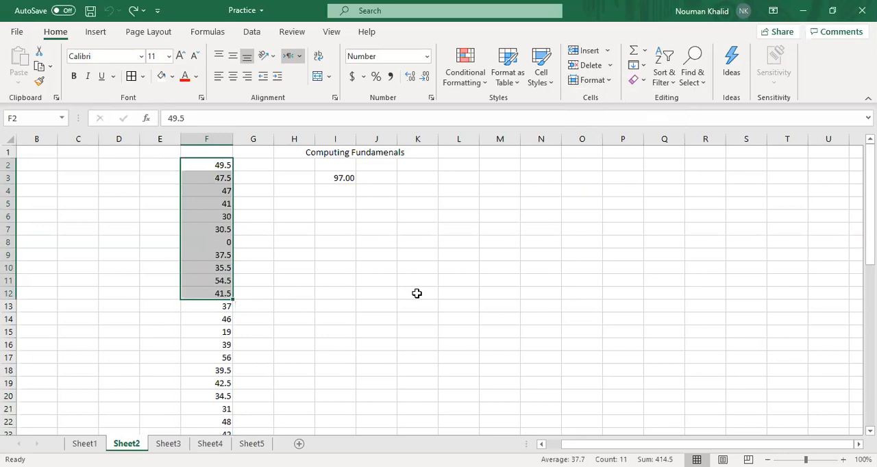
click(613, 81)
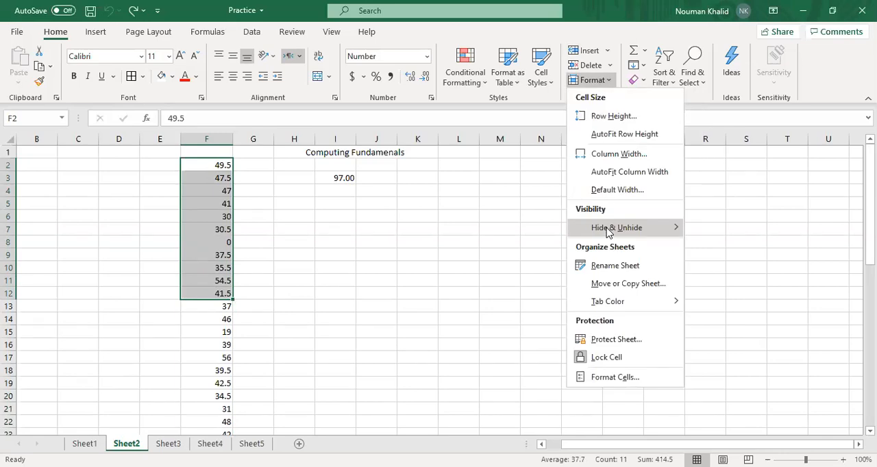
mouse_move(608, 232)
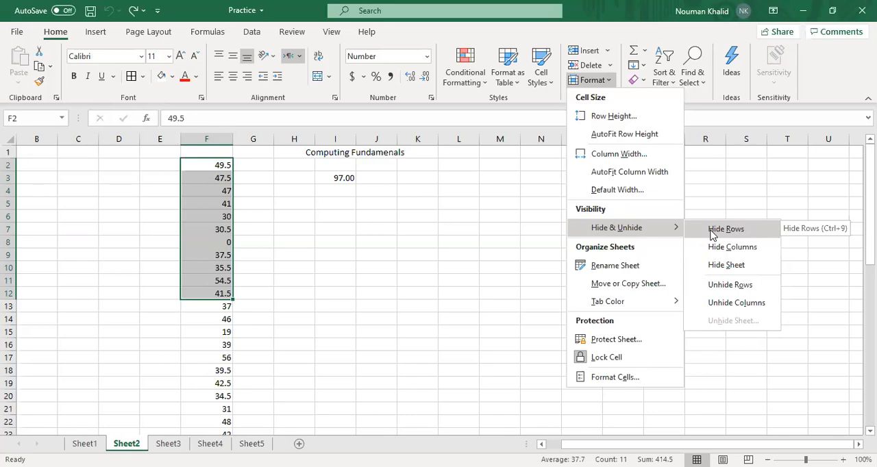
click(712, 235)
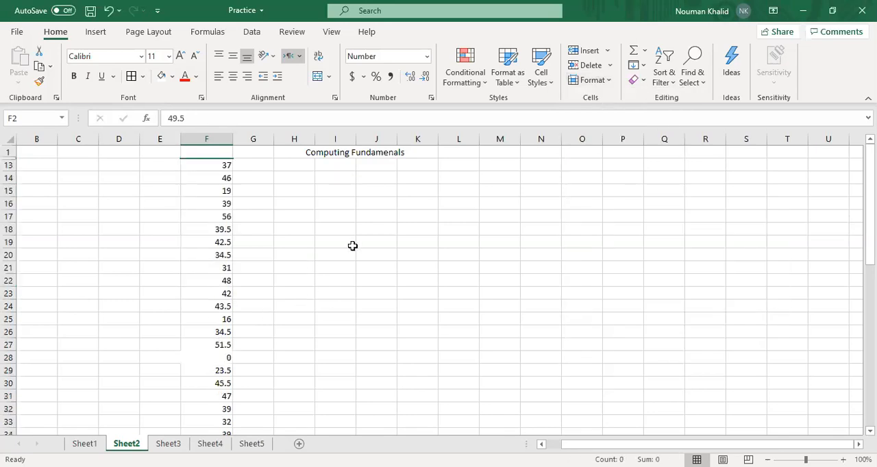
Unhide rows 2 to 12 and select cell G10 to clear the range selection
click(611, 81)
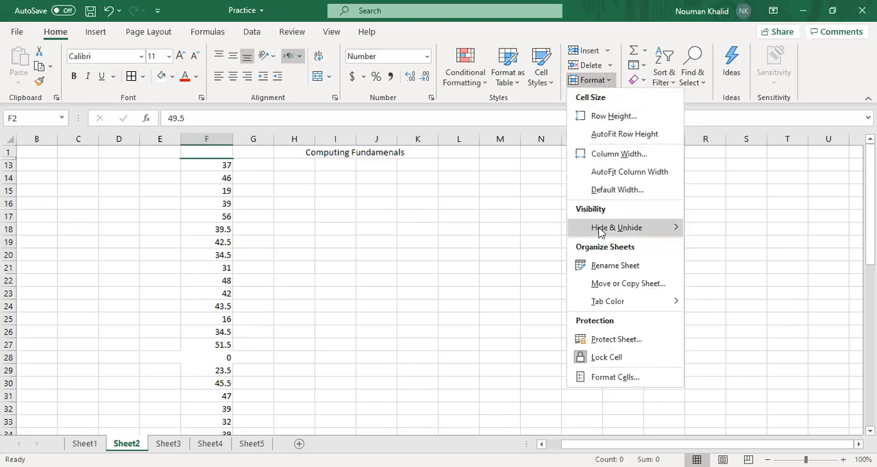
mouse_move(599, 233)
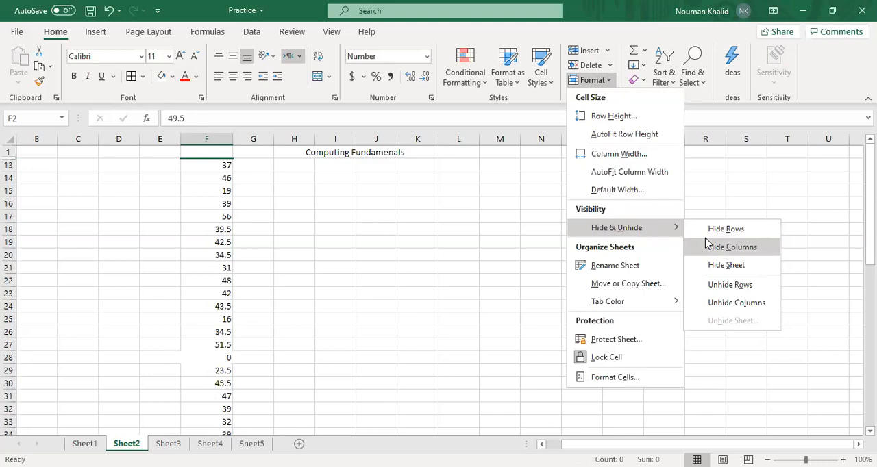
click(715, 285)
click(268, 271)
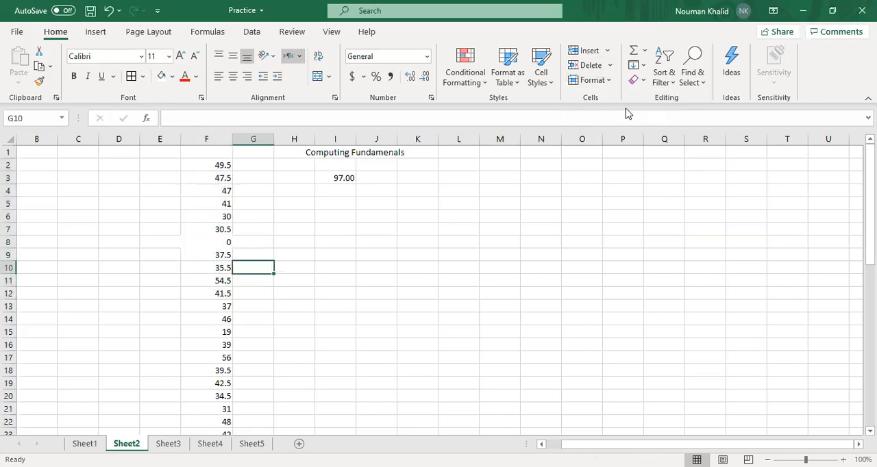
Select the last value of the list in column F, cell F51
drag(226, 165, 217, 398)
click(217, 411)
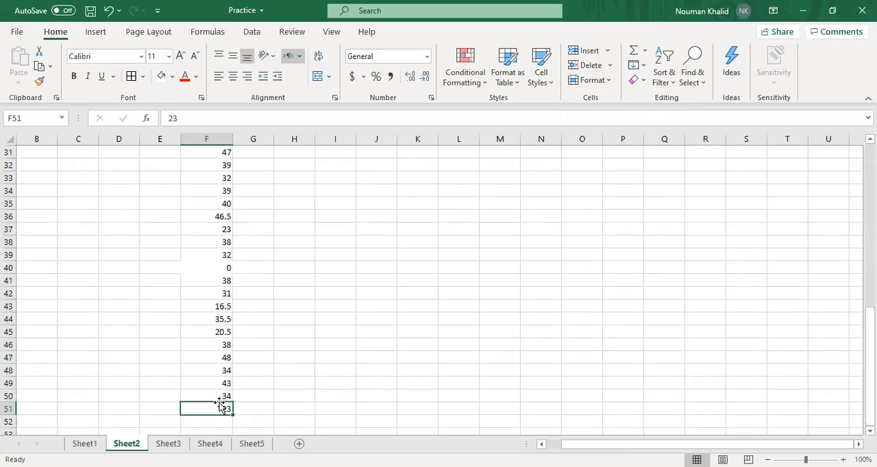
scroll(217, 404, up, 10)
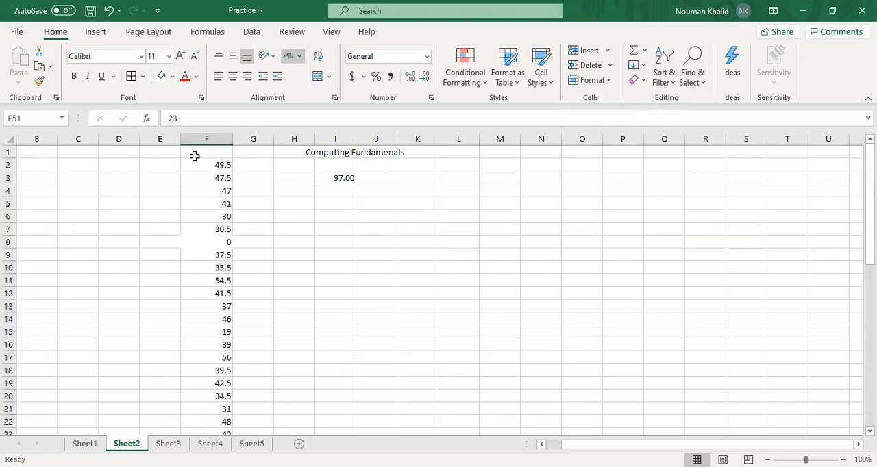